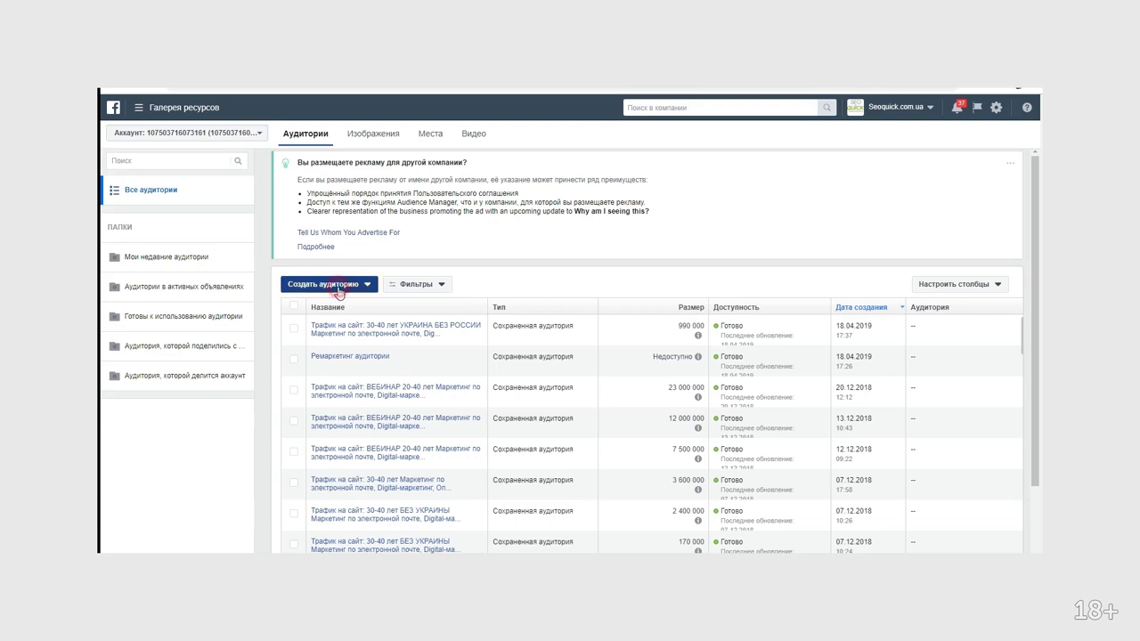
Start creating a custom audience with website traffic (Трафик сайта) as its source.
click(338, 290)
click(354, 306)
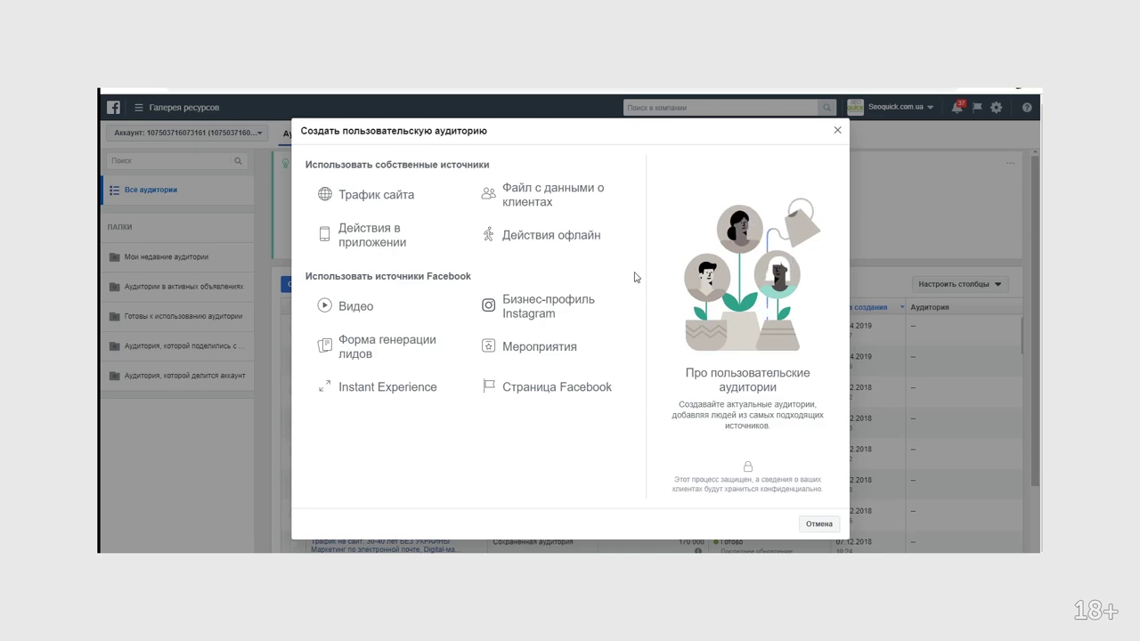
mouse_move(407, 199)
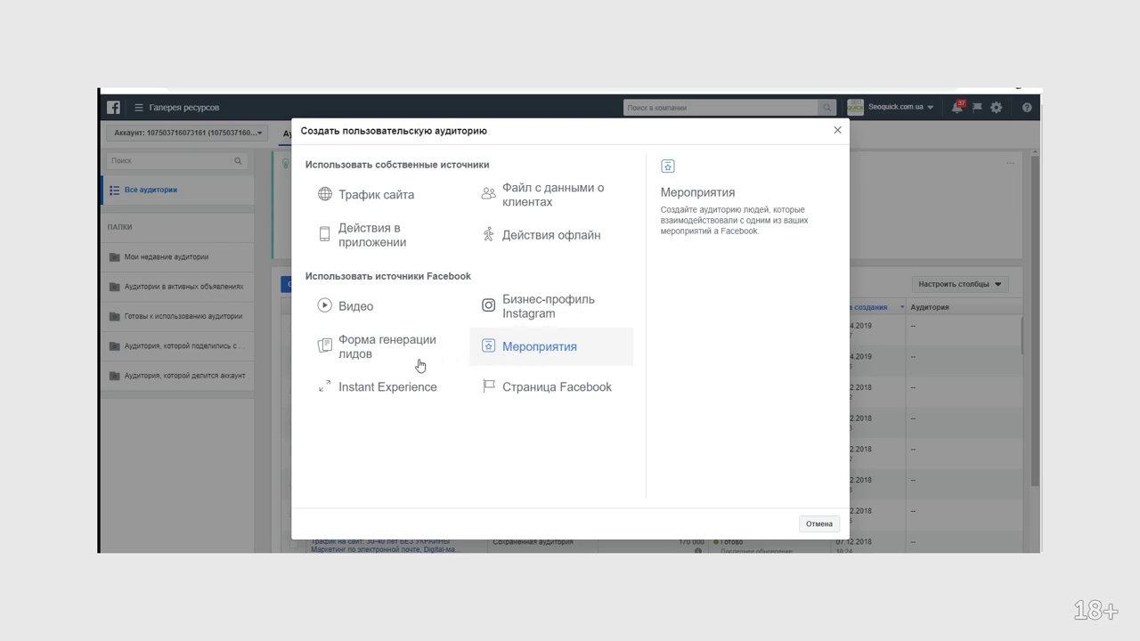
click(413, 392)
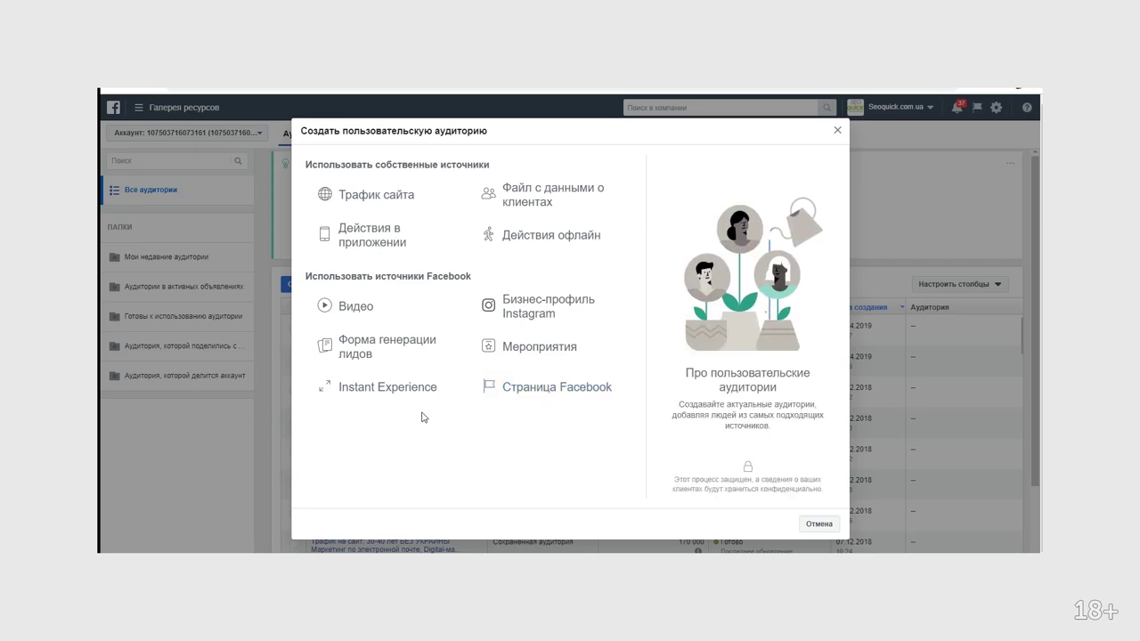
click(348, 201)
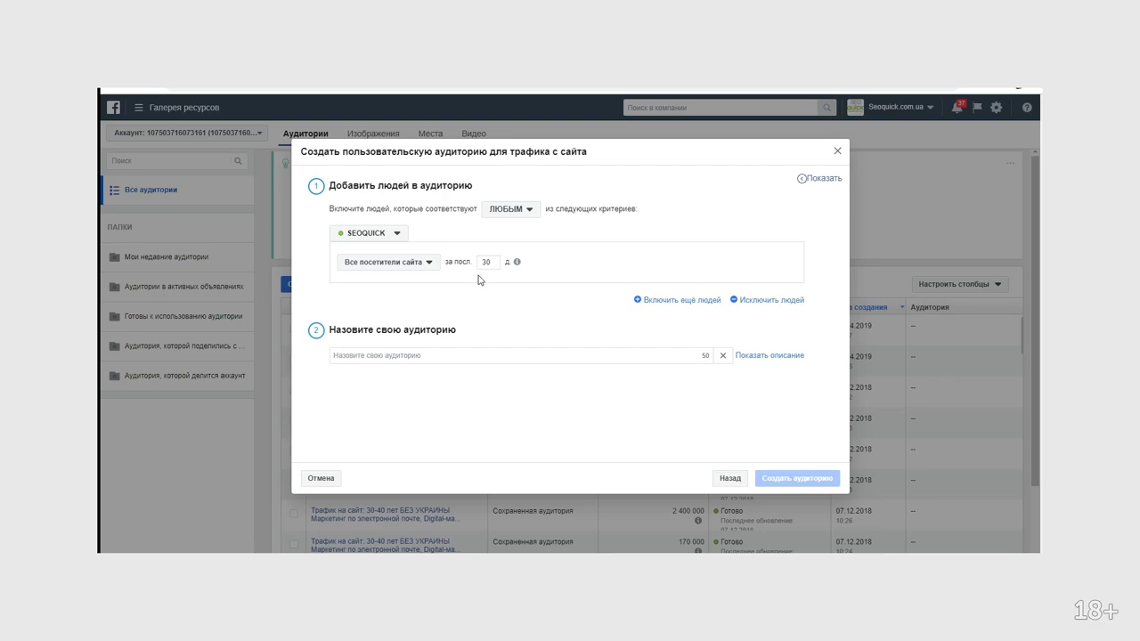
Select the SEOQUICK pixel and include people who visited specific web pages (Люди, посещавшие определенные веб-страницы).
click(385, 235)
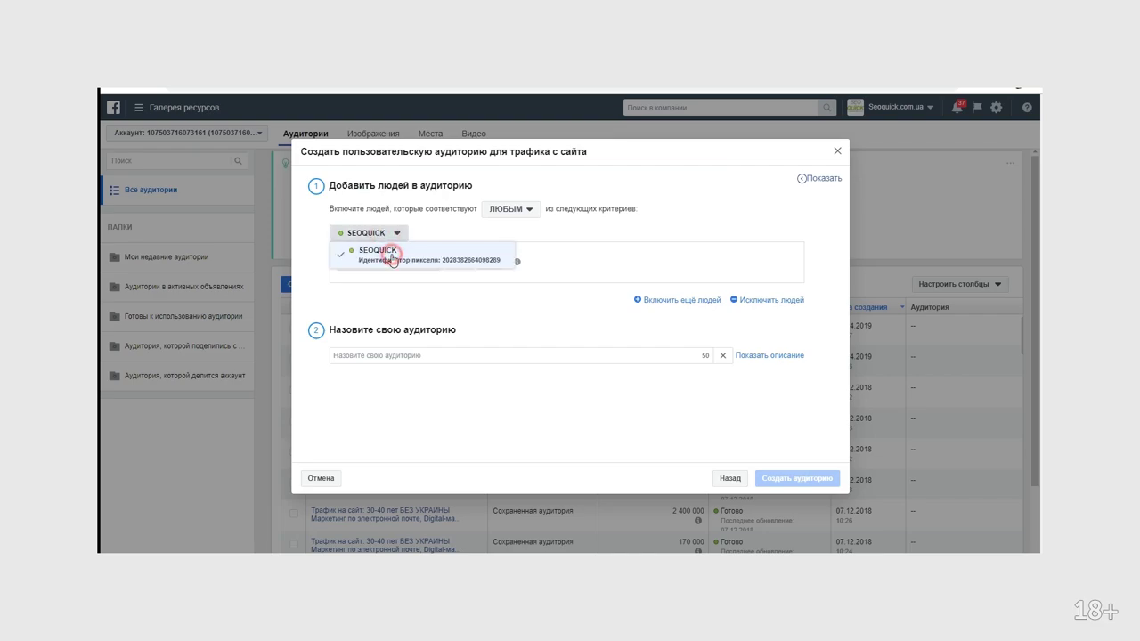
click(392, 259)
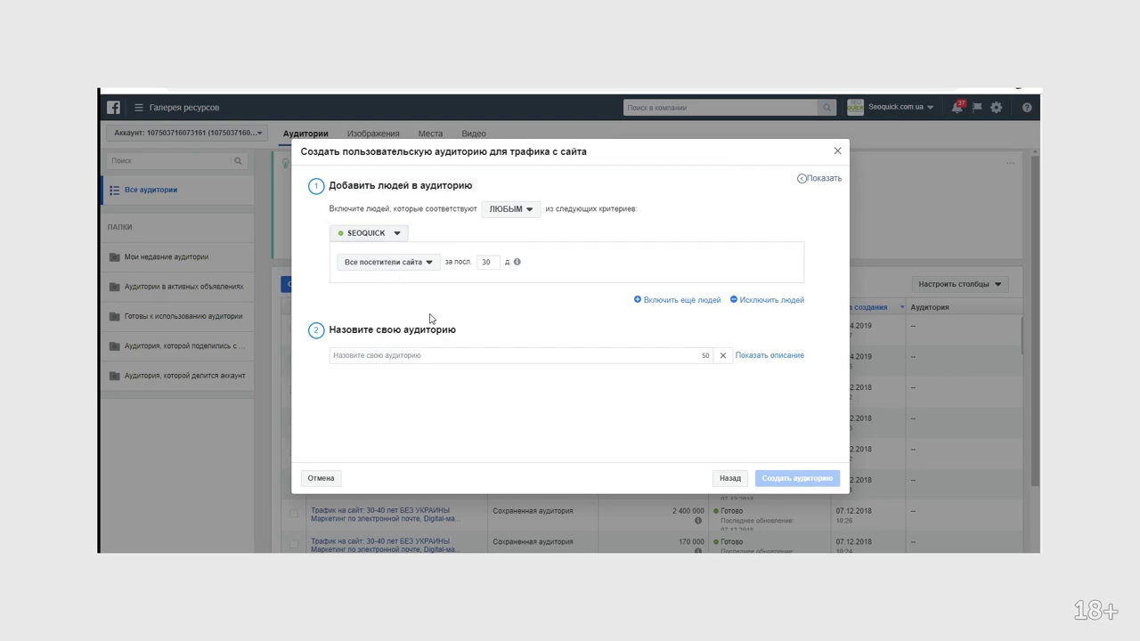
click(415, 267)
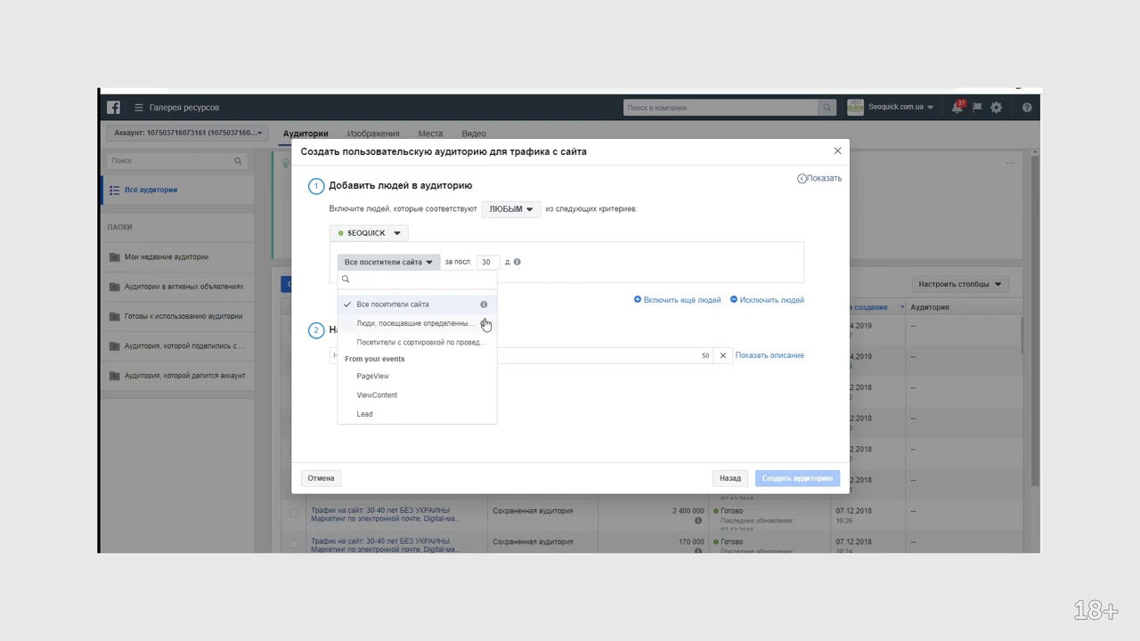
click(459, 326)
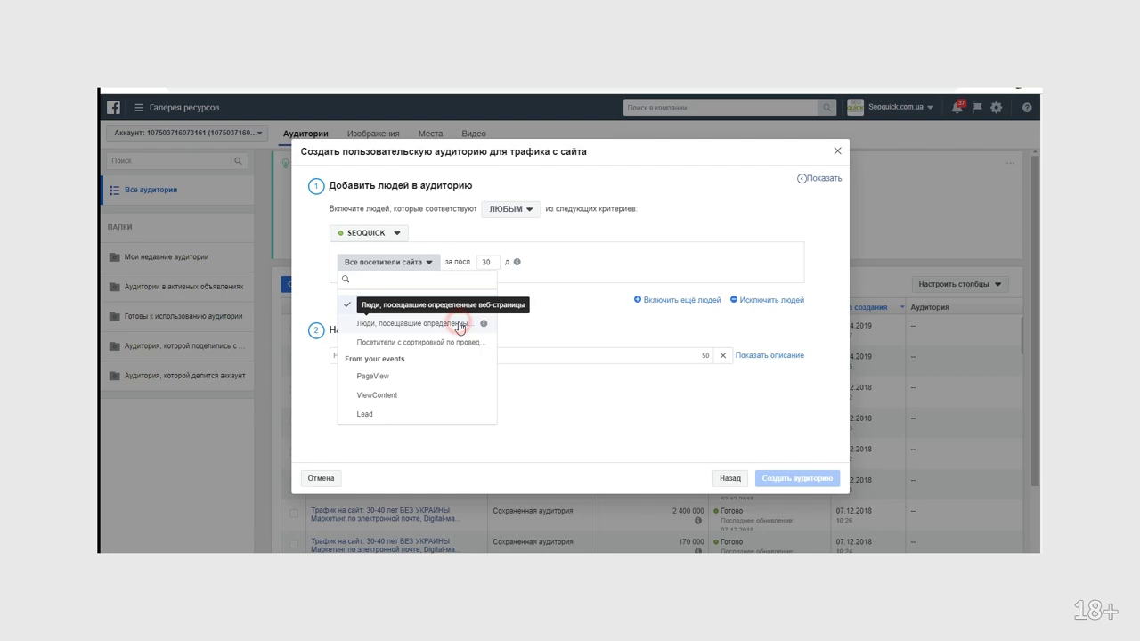
click(456, 304)
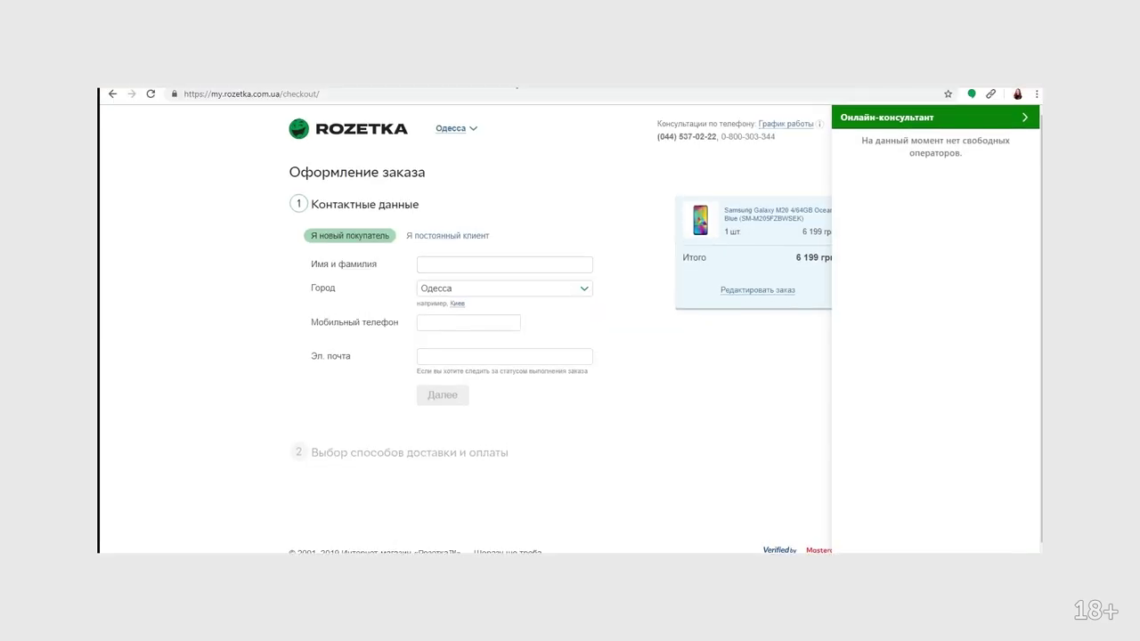
Copy "checkout" from the Rozetka checkout page address and paste it as the URL value of the include condition.
drag(284, 94, 316, 95)
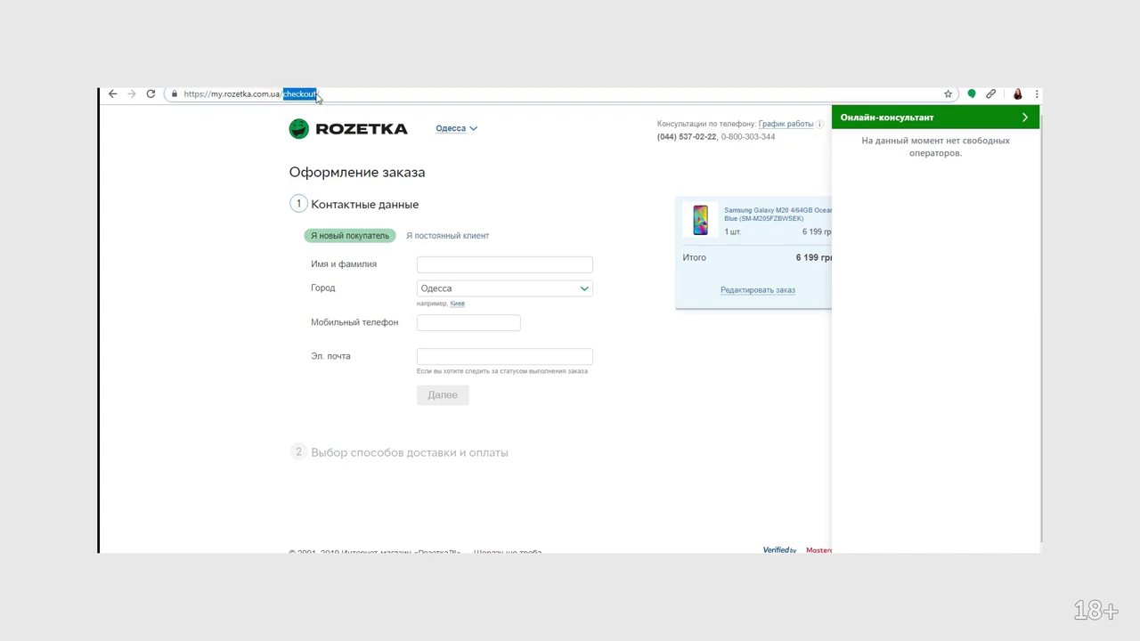
right_click(303, 96)
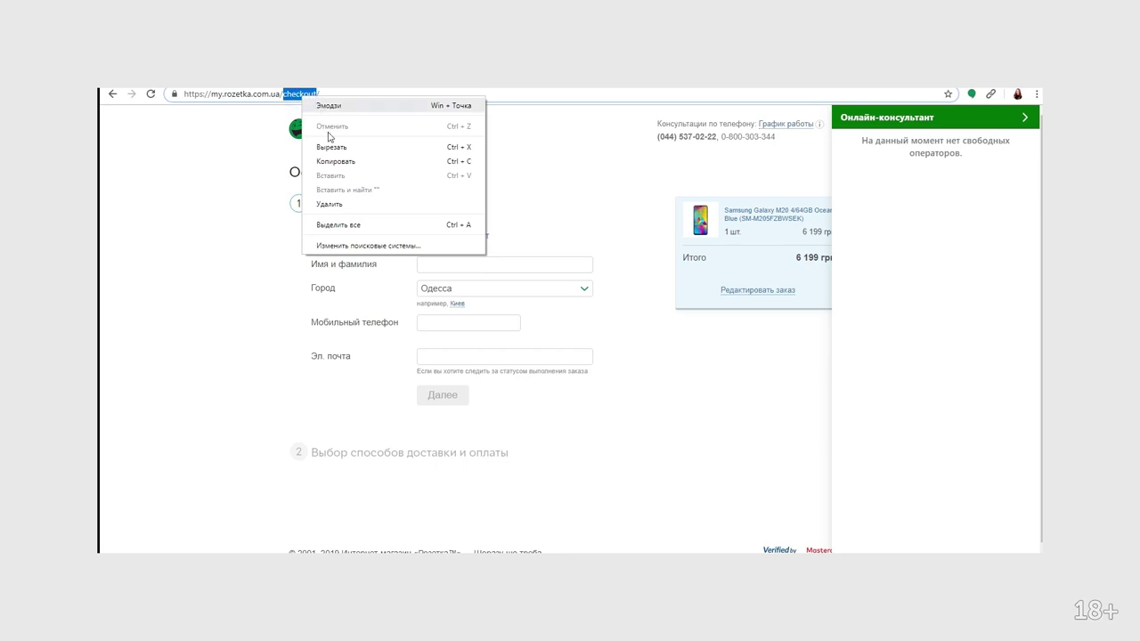
click(328, 162)
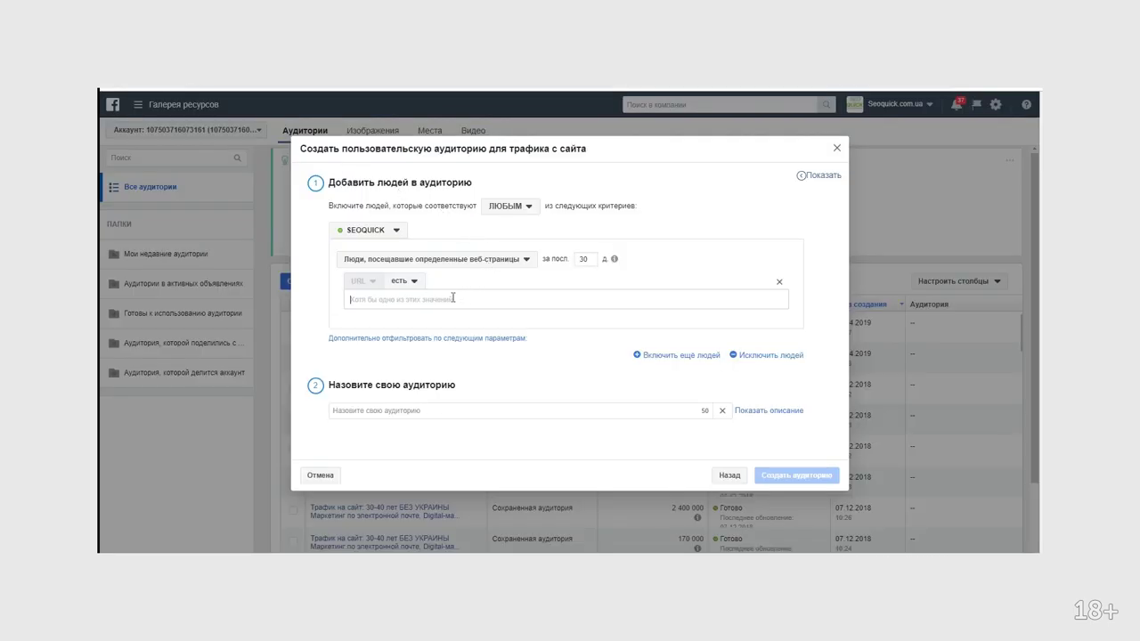
right_click(432, 304)
click(465, 391)
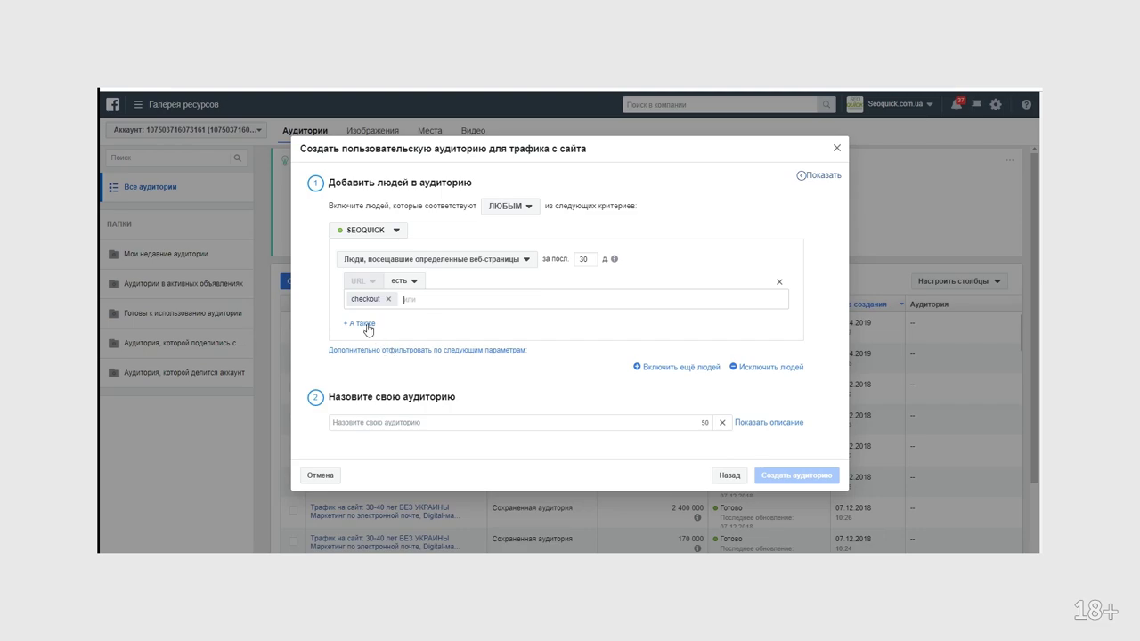
Add an also-match URL condition with "payments-and-deliveries", copied from the address of Rozetka's delivery and payment page.
click(363, 323)
click(363, 323)
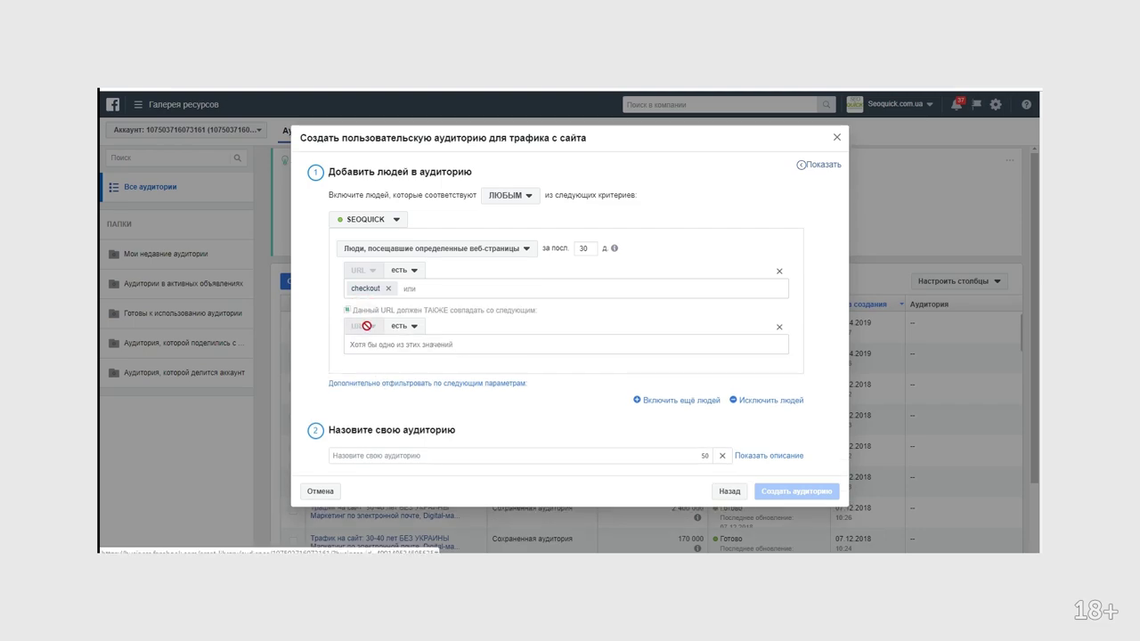
click(377, 346)
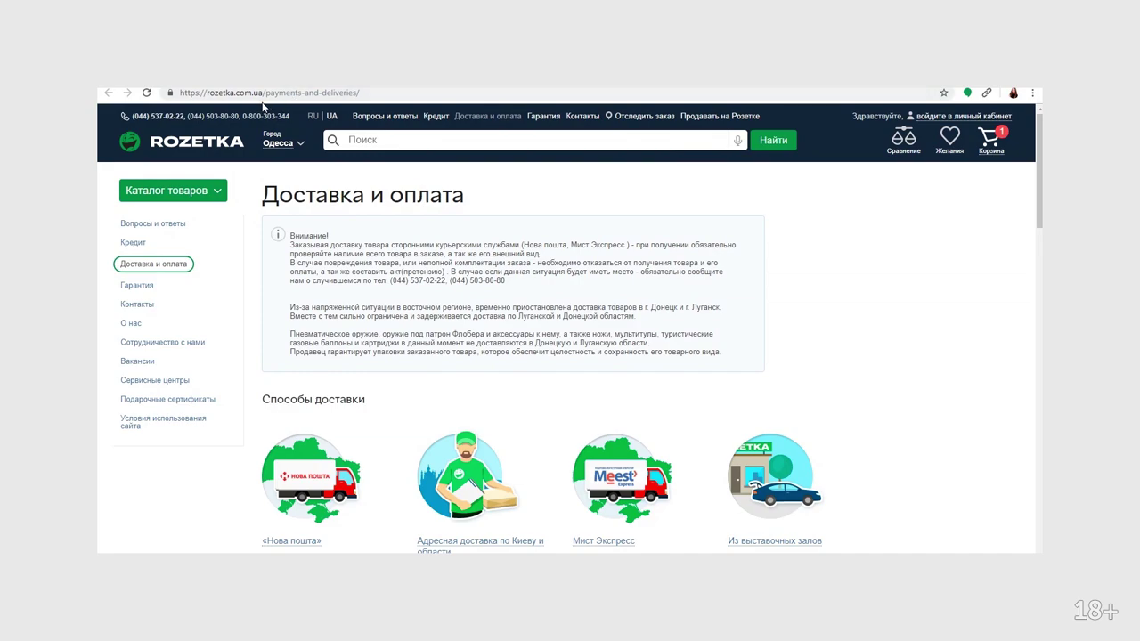
drag(265, 93, 344, 92)
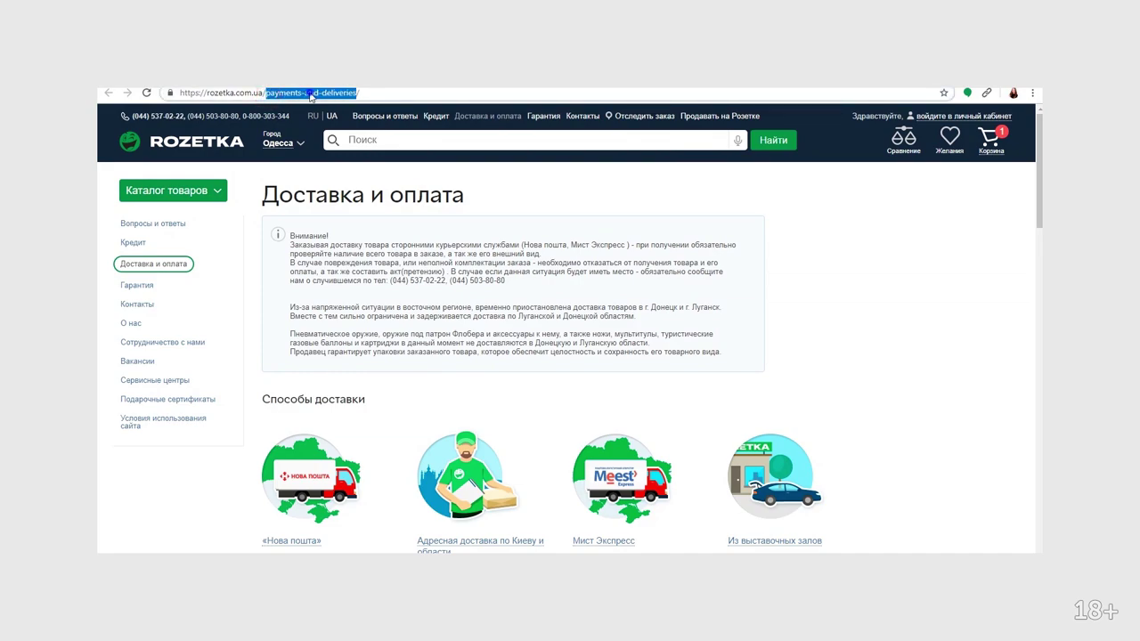
right_click(311, 94)
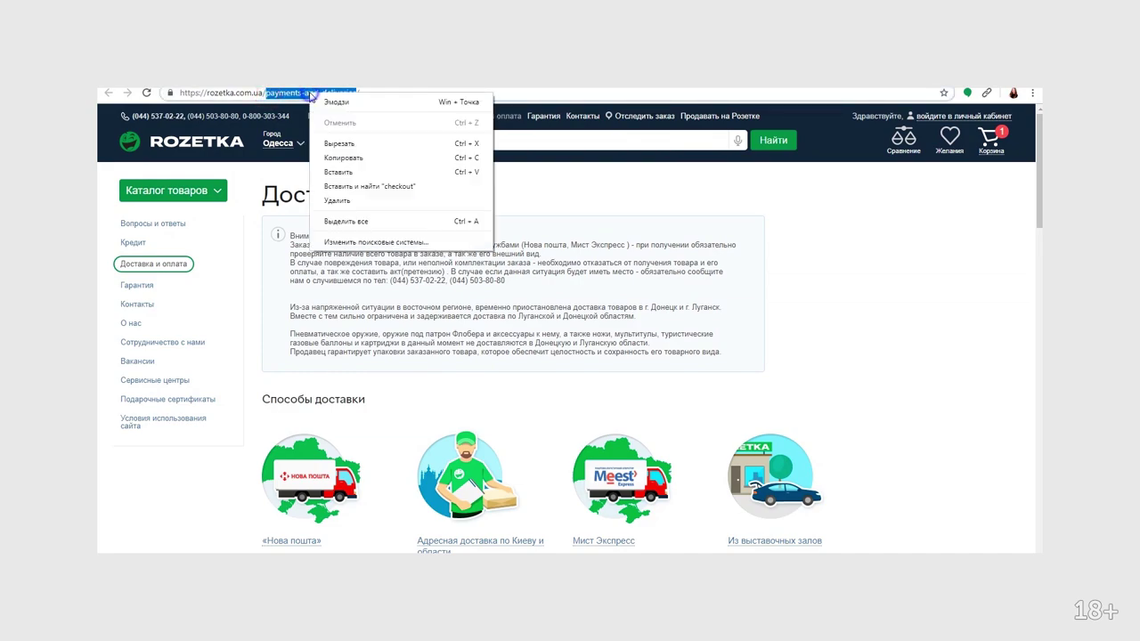
click(344, 158)
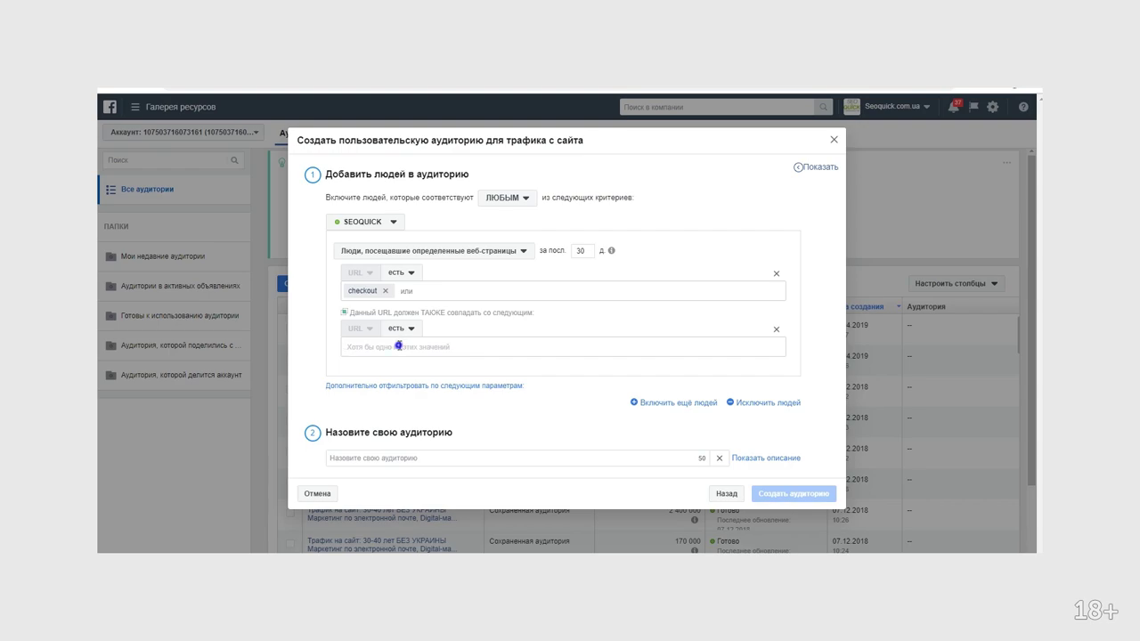
right_click(398, 345)
click(435, 436)
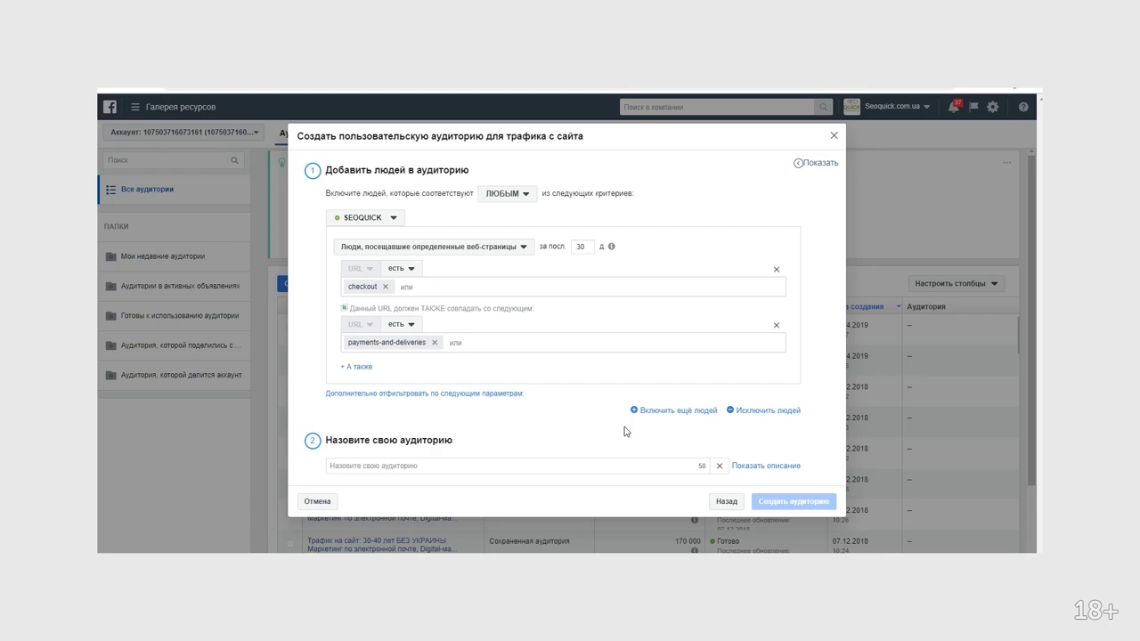
Exclude people who visited specific web pages whose URL contains "checkout-successfully".
click(760, 416)
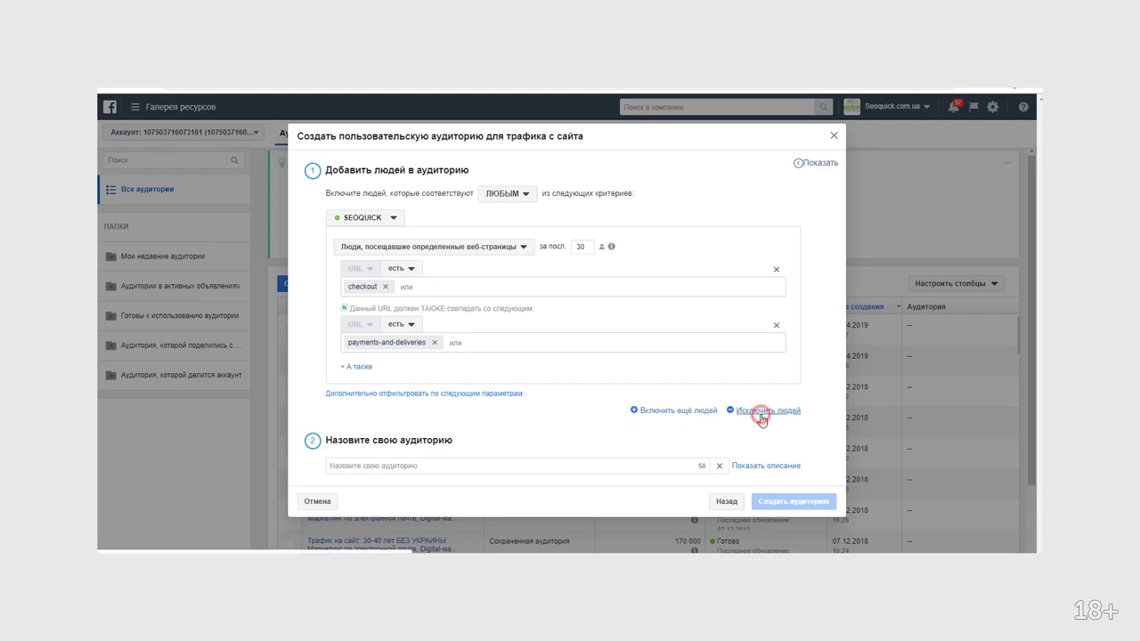
scroll(446, 425, down, 2)
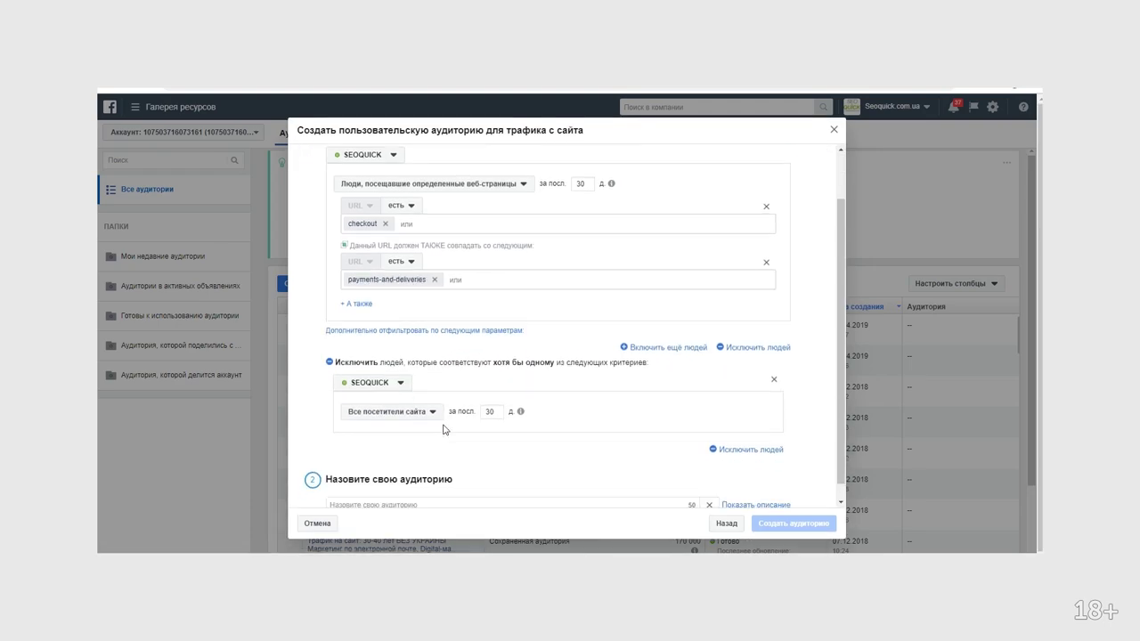
click(432, 411)
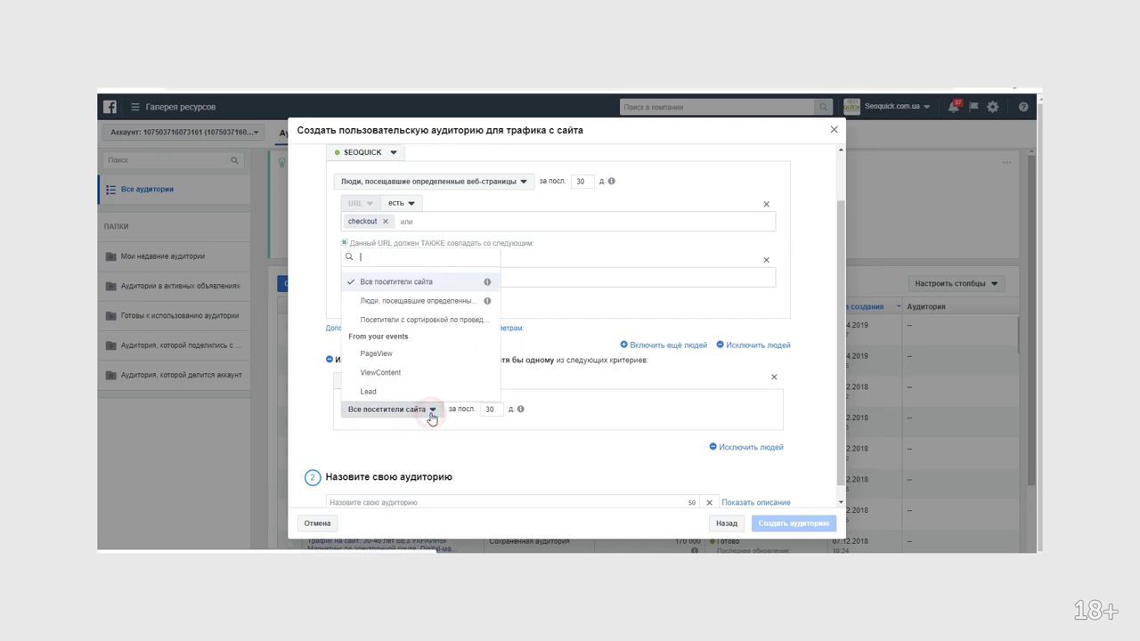
click(442, 307)
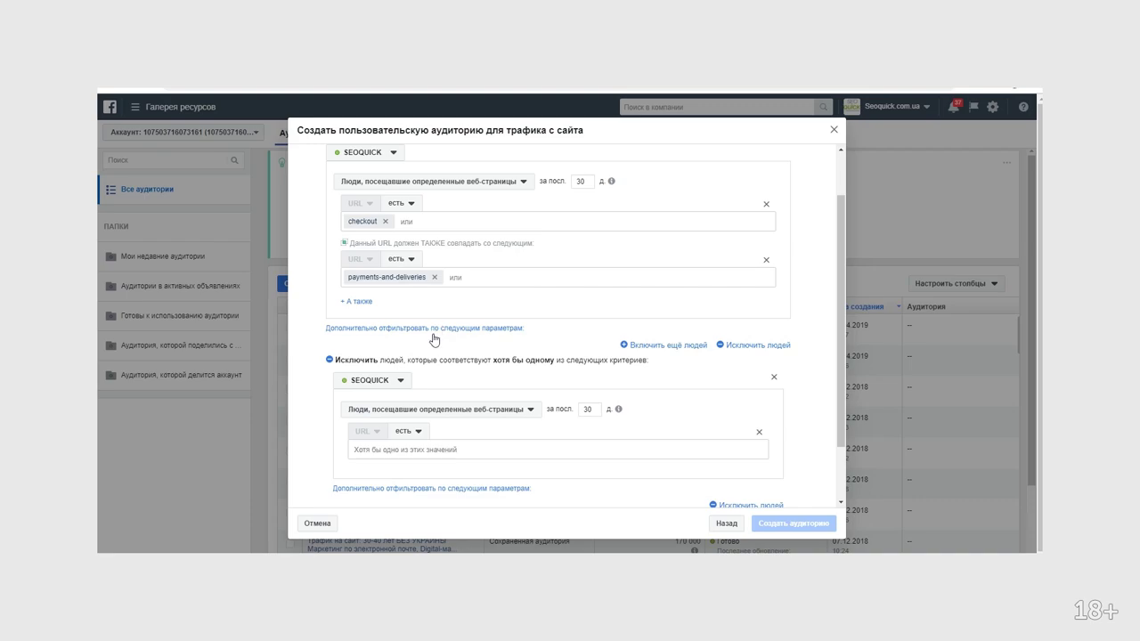
click(415, 451)
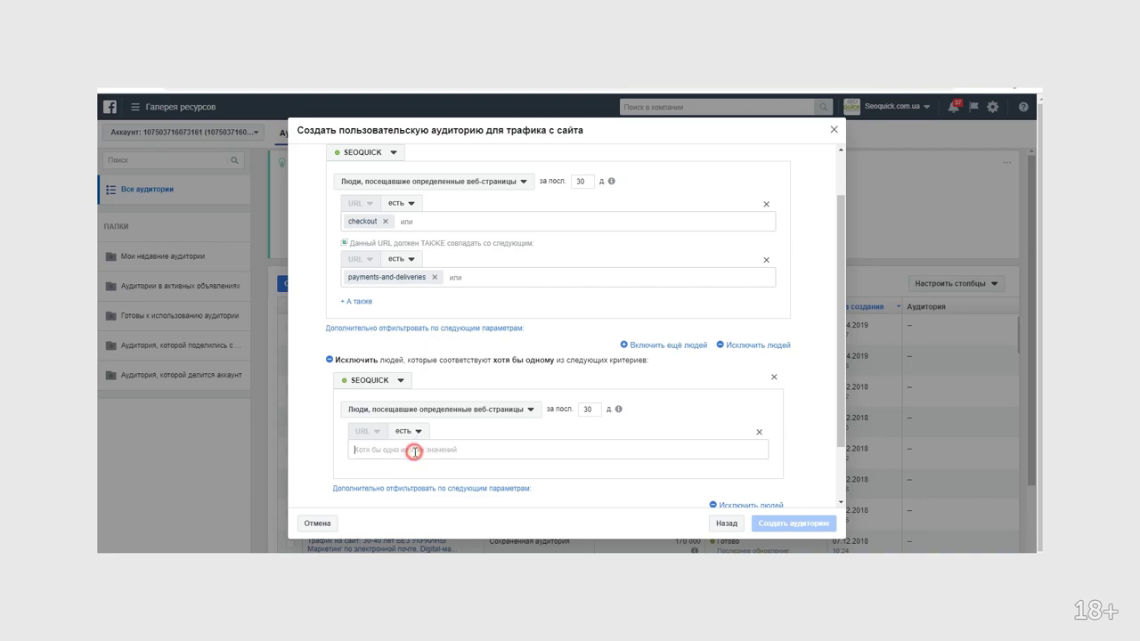
text(checkout-successfully)
click(792, 440)
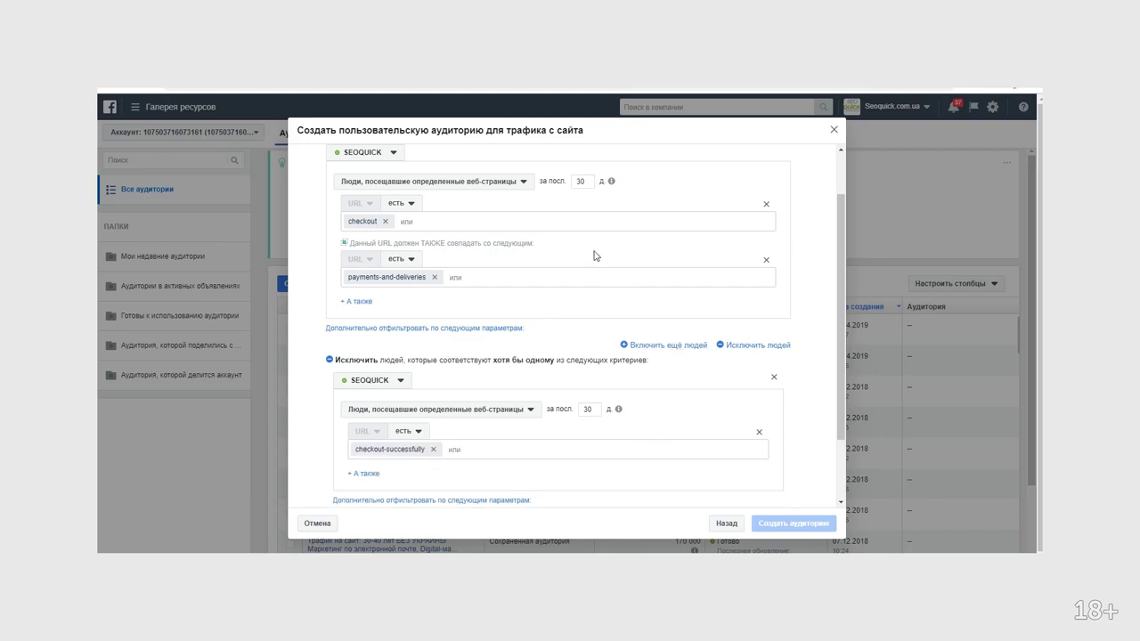
Examine the explanation of the ЛЮБЫМ matching option and review the audience's include and exclude URL conditions.
scroll(593, 249, up, 1)
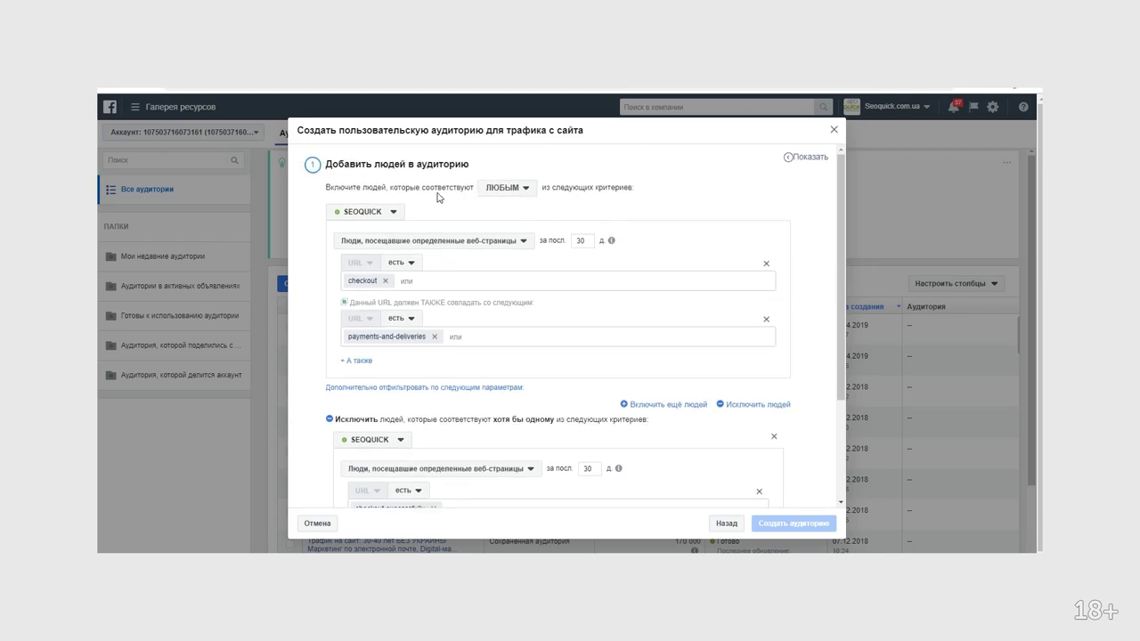
click(510, 194)
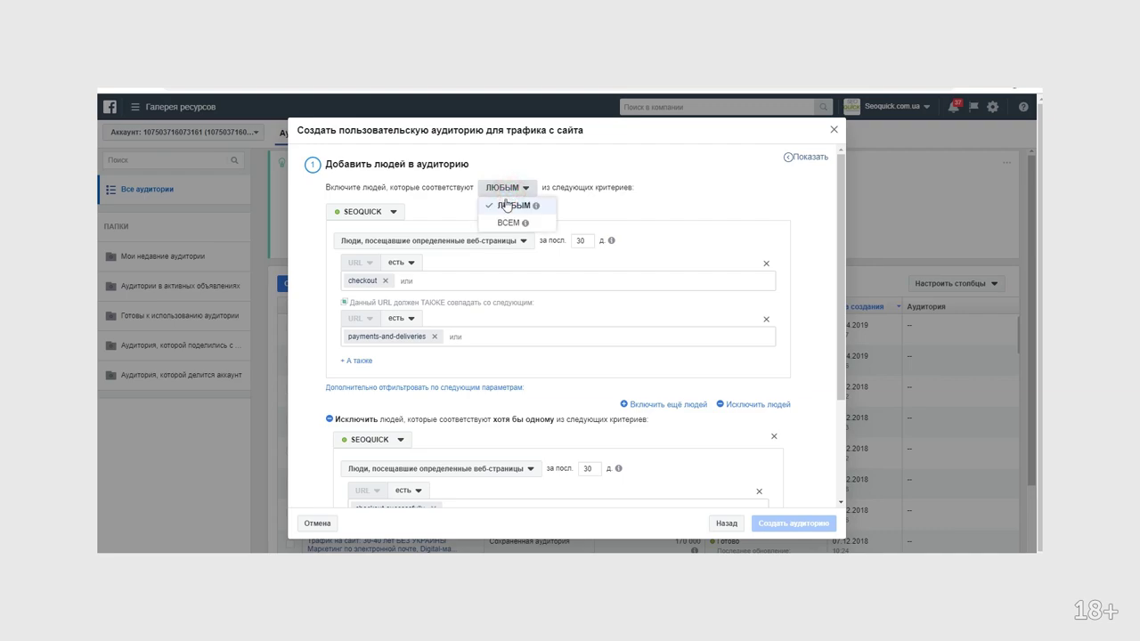
mouse_move(536, 206)
click(661, 171)
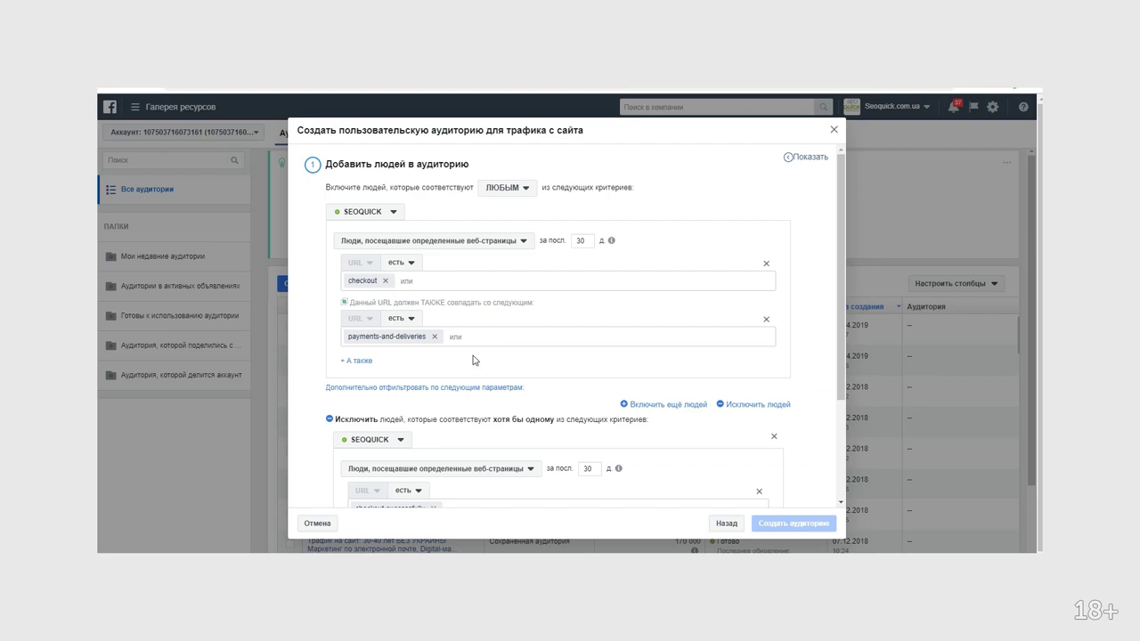
scroll(467, 405, down, 2)
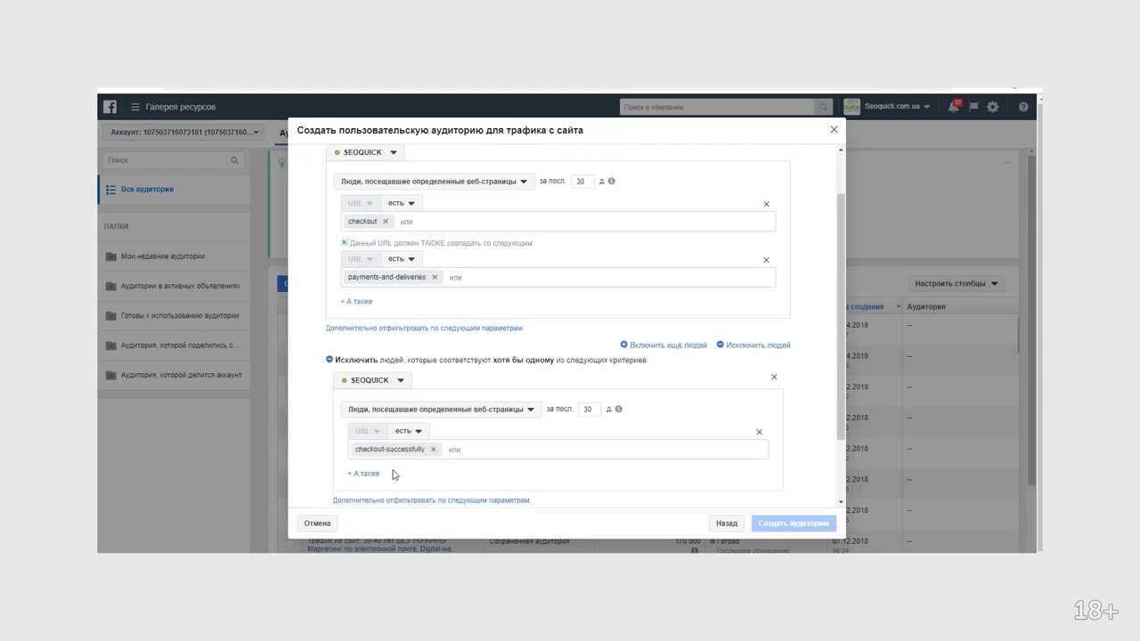
scroll(481, 390, up, 2)
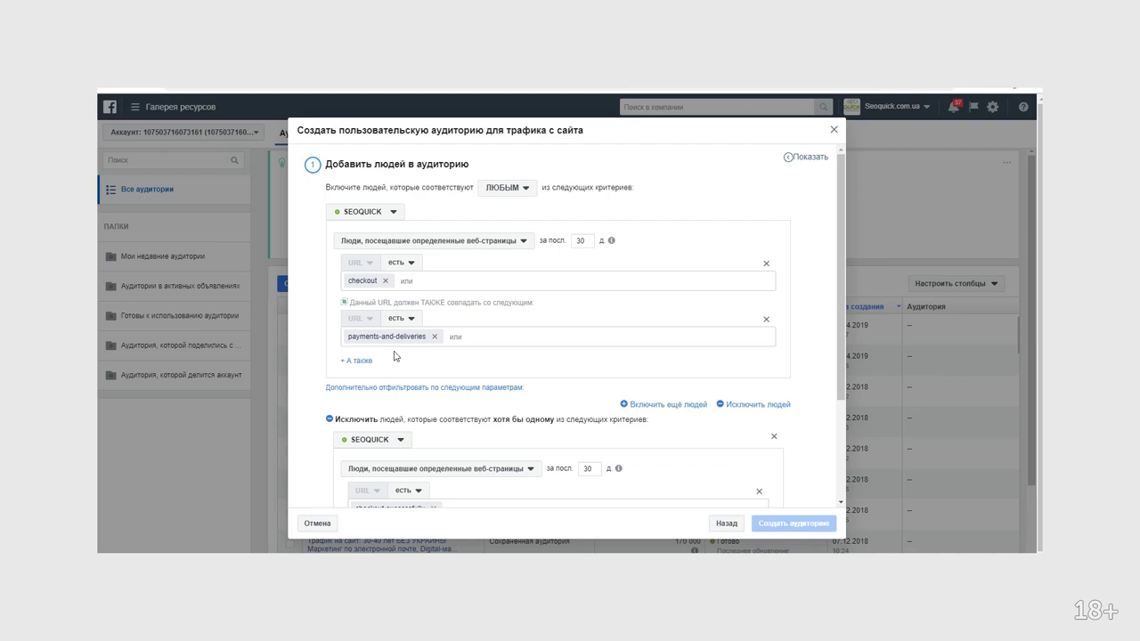
scroll(379, 343, down, 1)
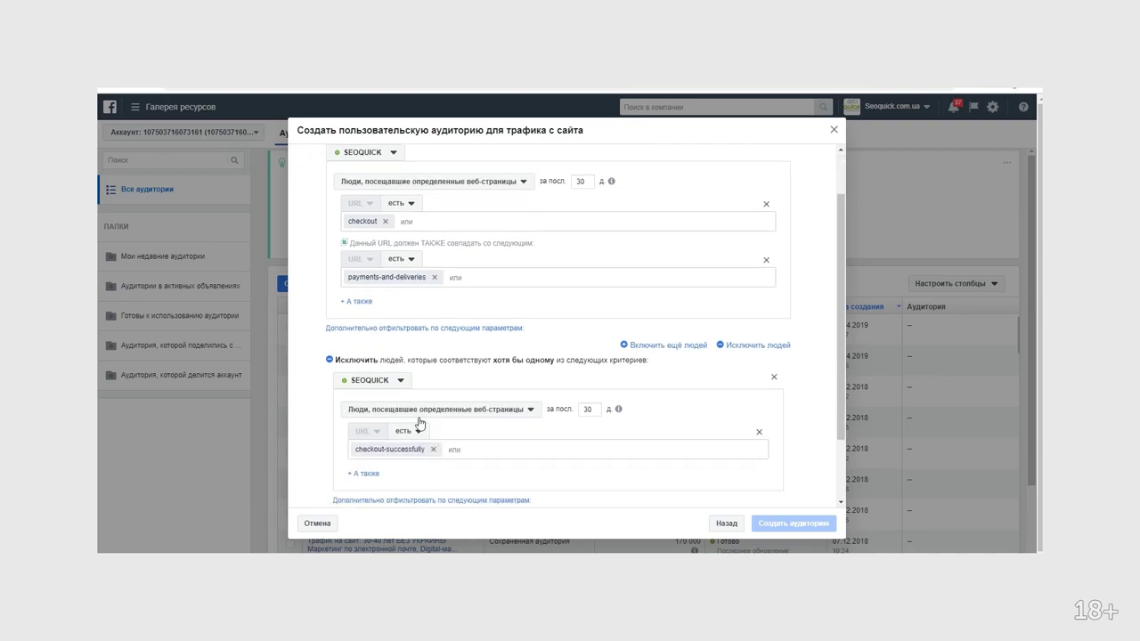
scroll(524, 276, up, 1)
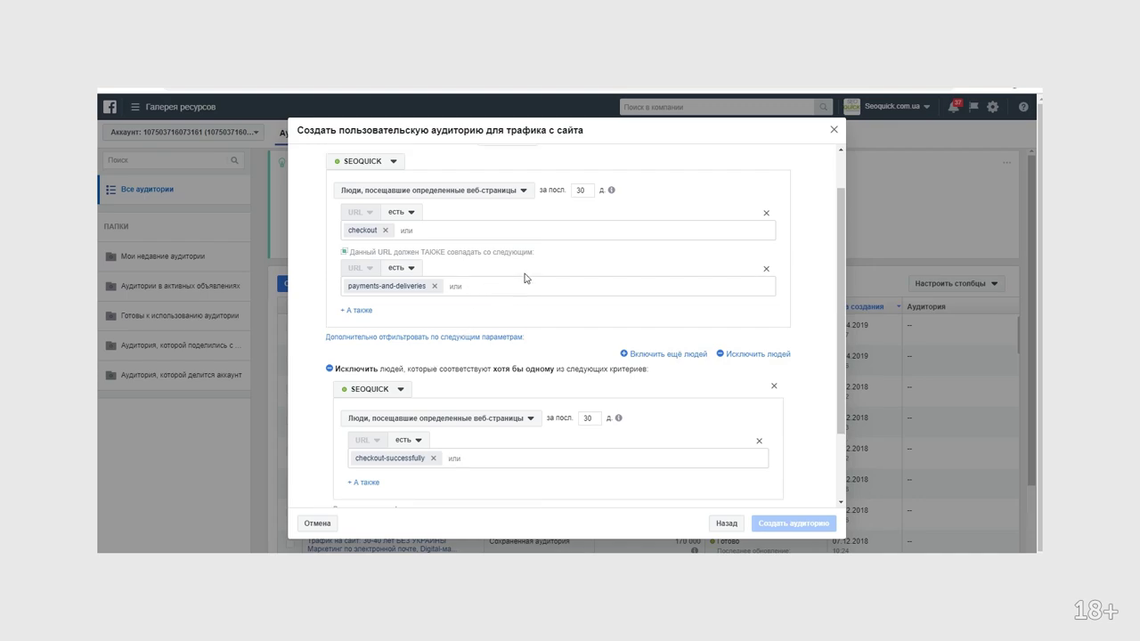
Set the audience to include people who match all (ВСЕМ) of the criteria.
click(504, 188)
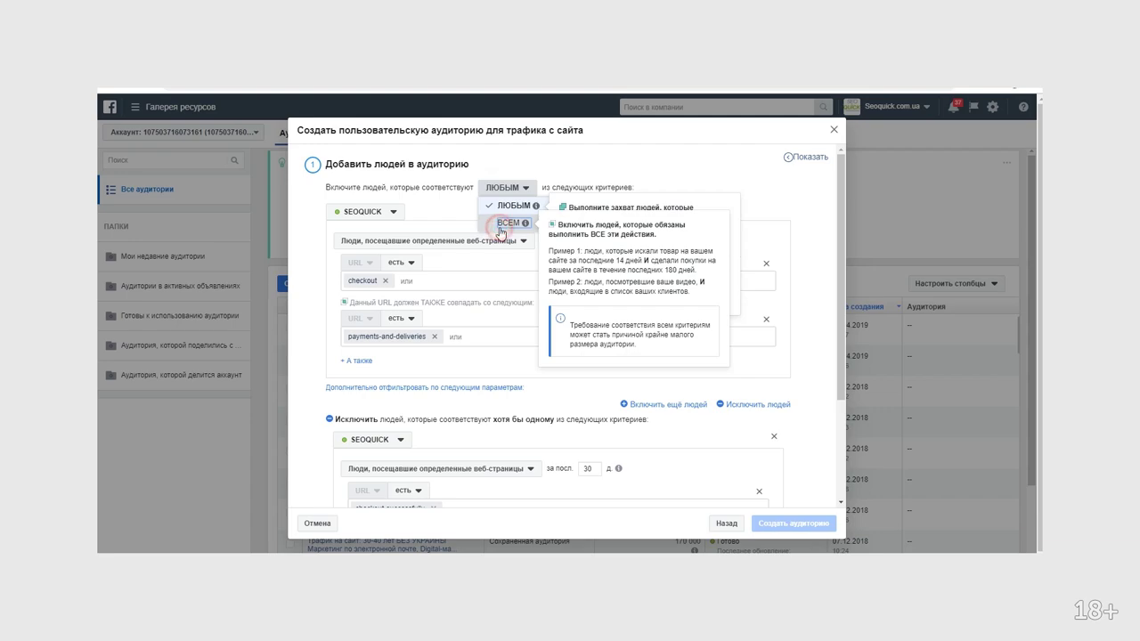
click(504, 224)
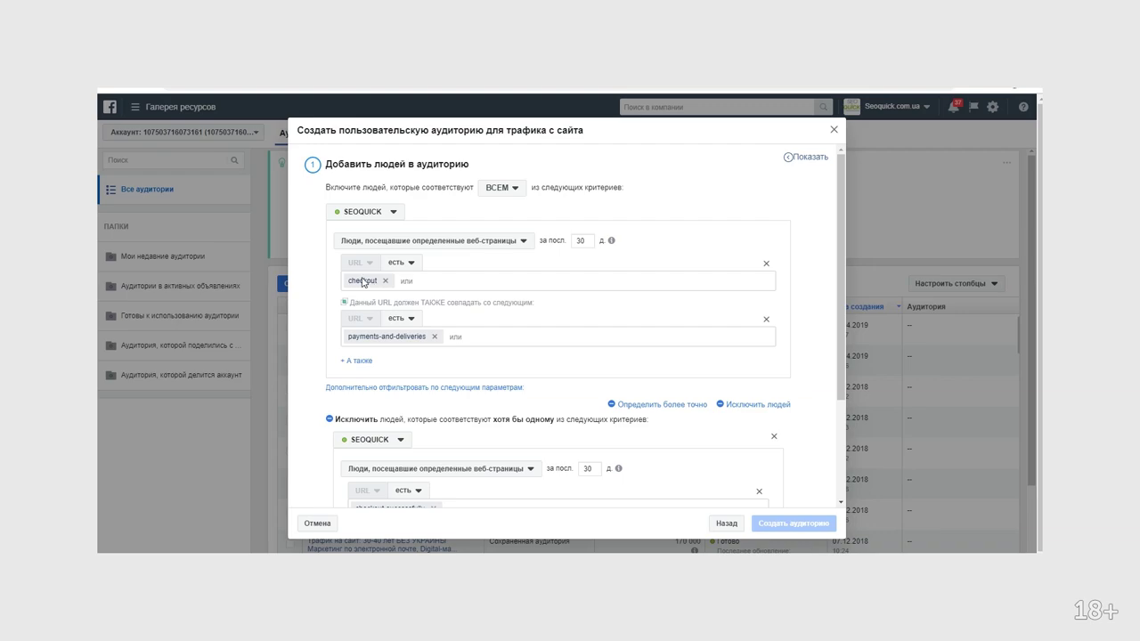
scroll(427, 336, down, 1)
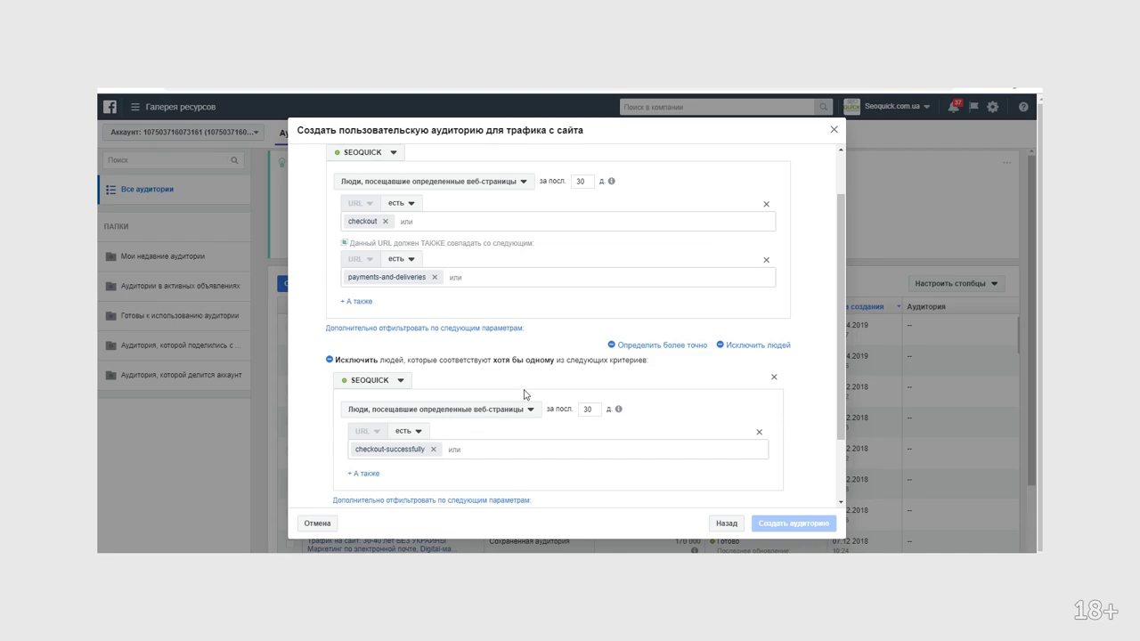
Clear the include URL conditions and the exclusion group, and set the audience to all site visitors (Все посетители сайта).
scroll(526, 394, up, 1)
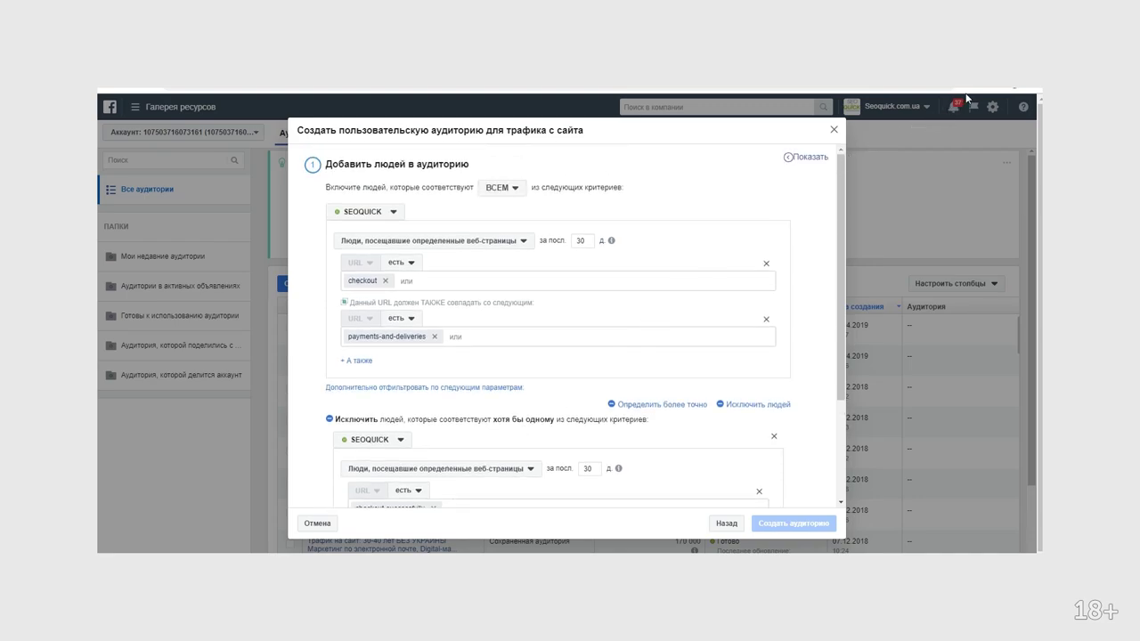
click(766, 264)
click(767, 265)
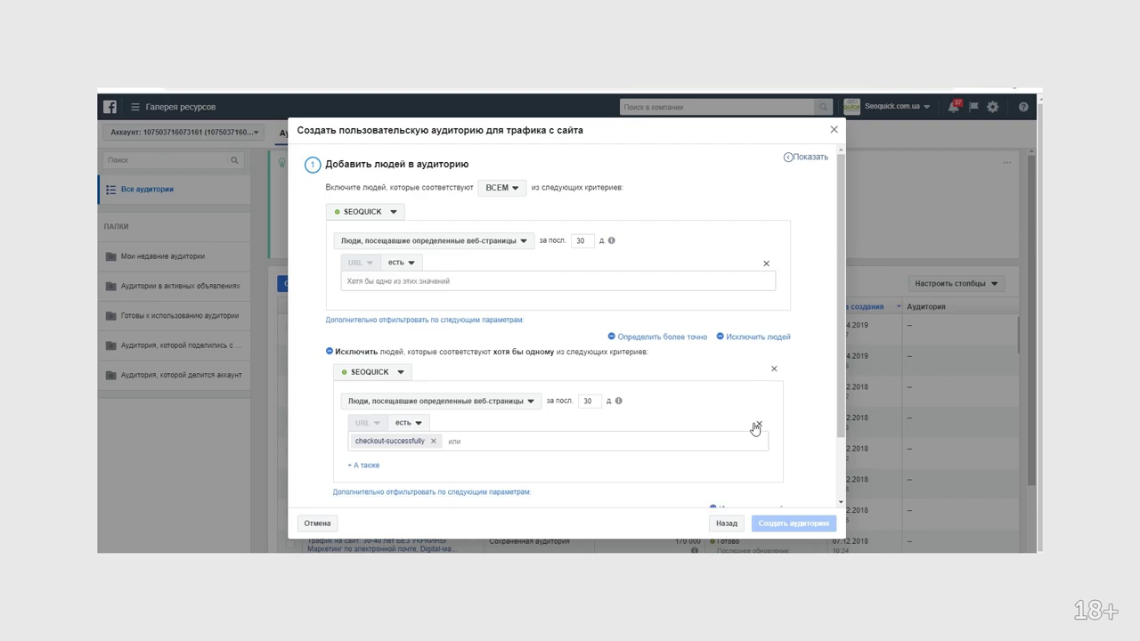
click(775, 370)
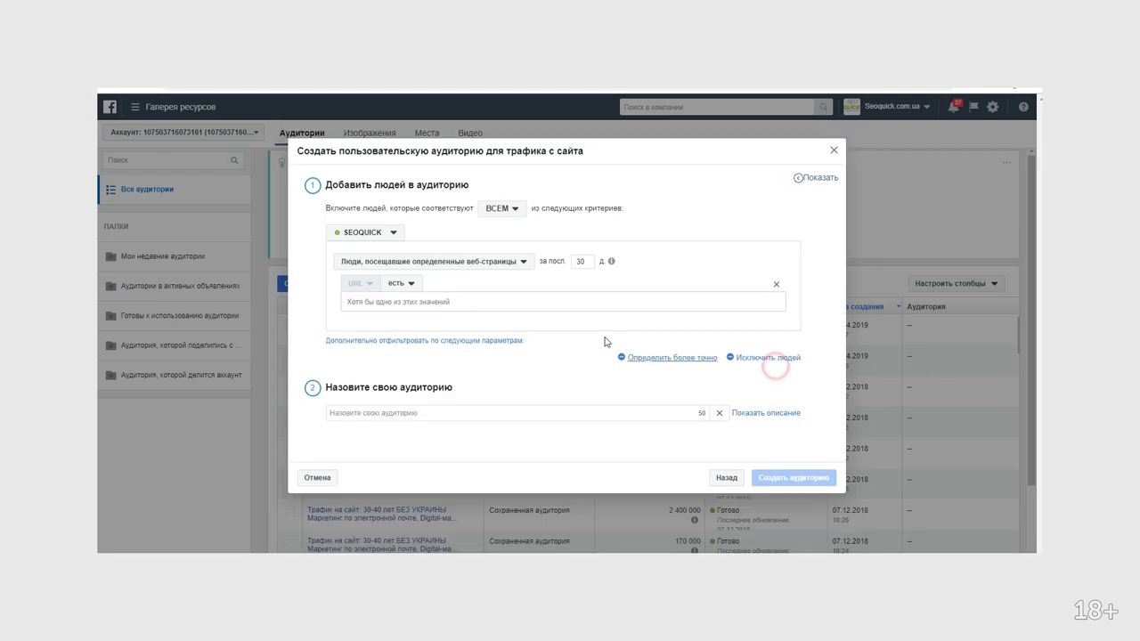
click(430, 269)
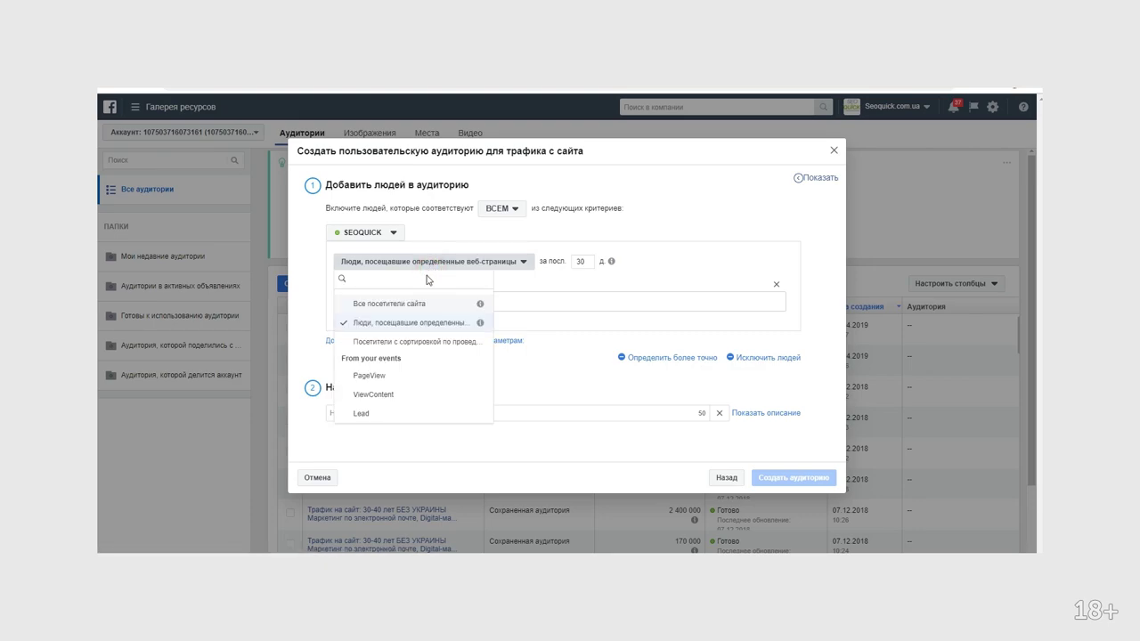
click(413, 304)
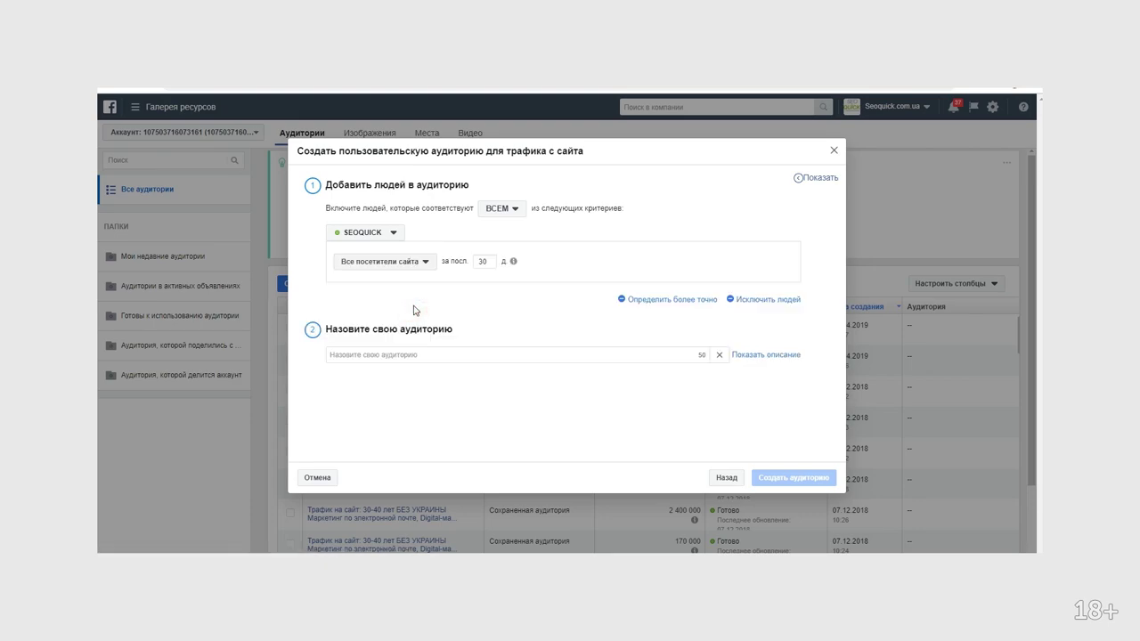
Try excluding people with the Lead event from all site visitors, and remove that exclusion group.
click(764, 300)
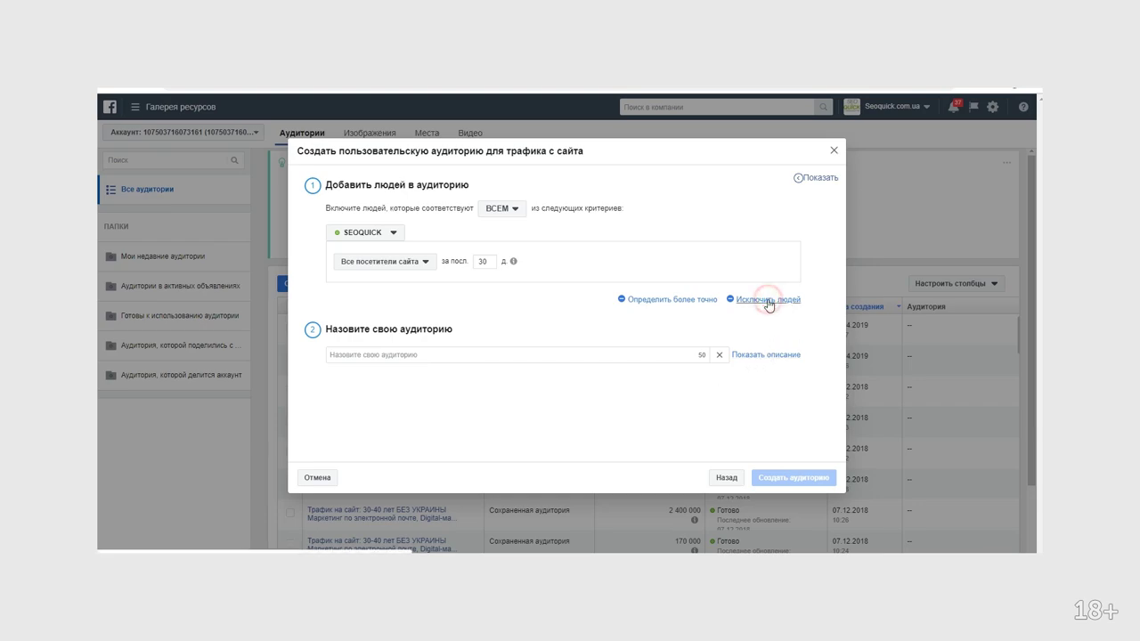
click(388, 359)
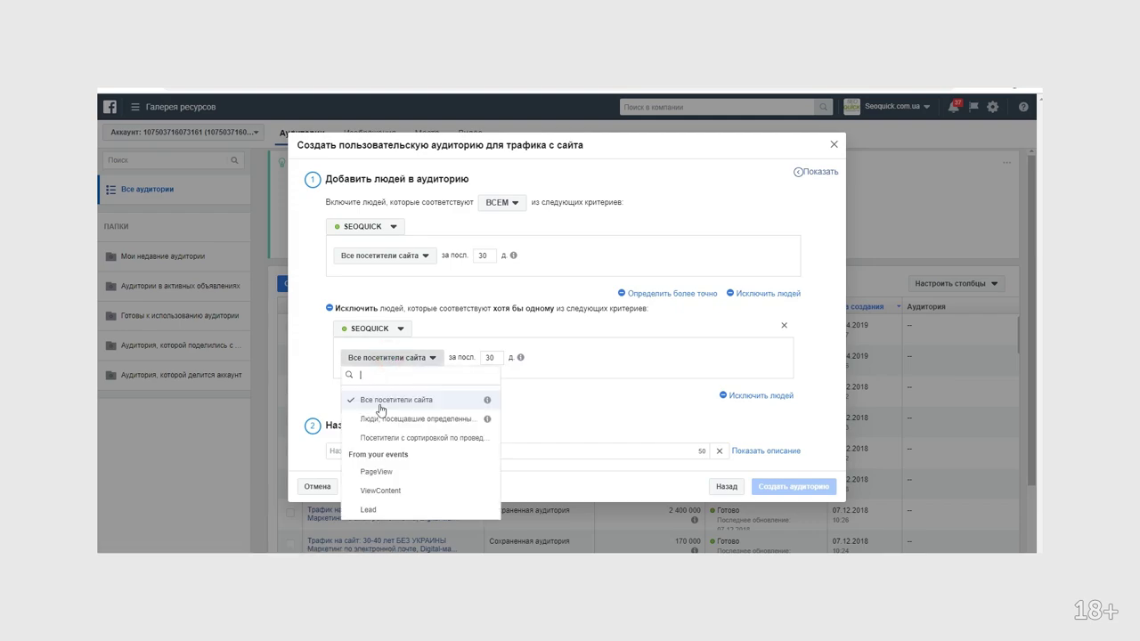
click(373, 510)
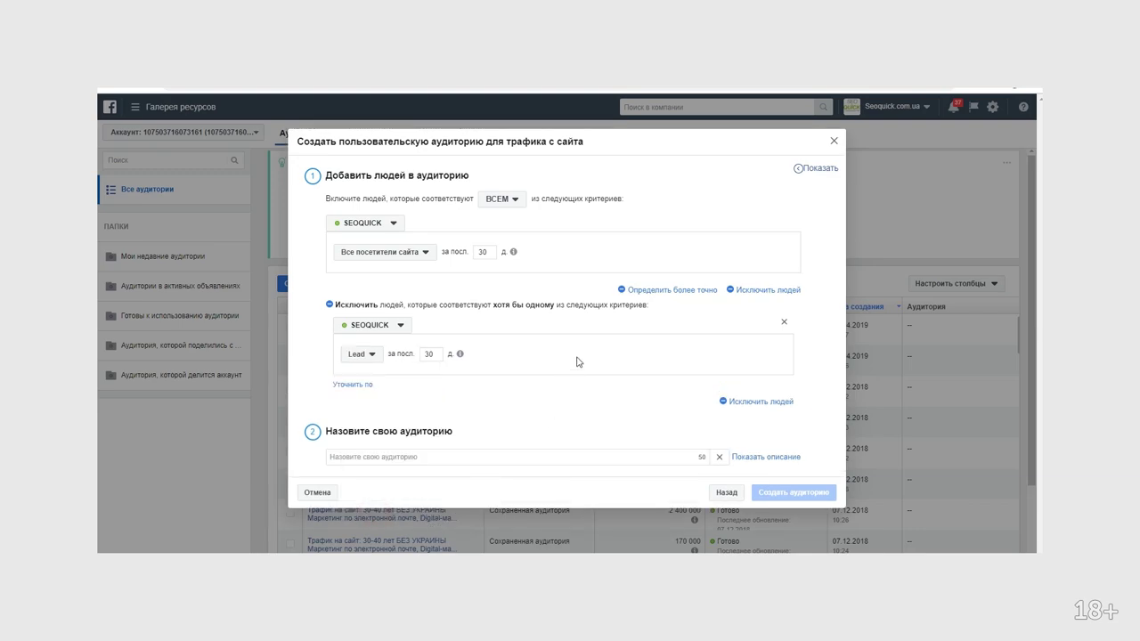
click(784, 322)
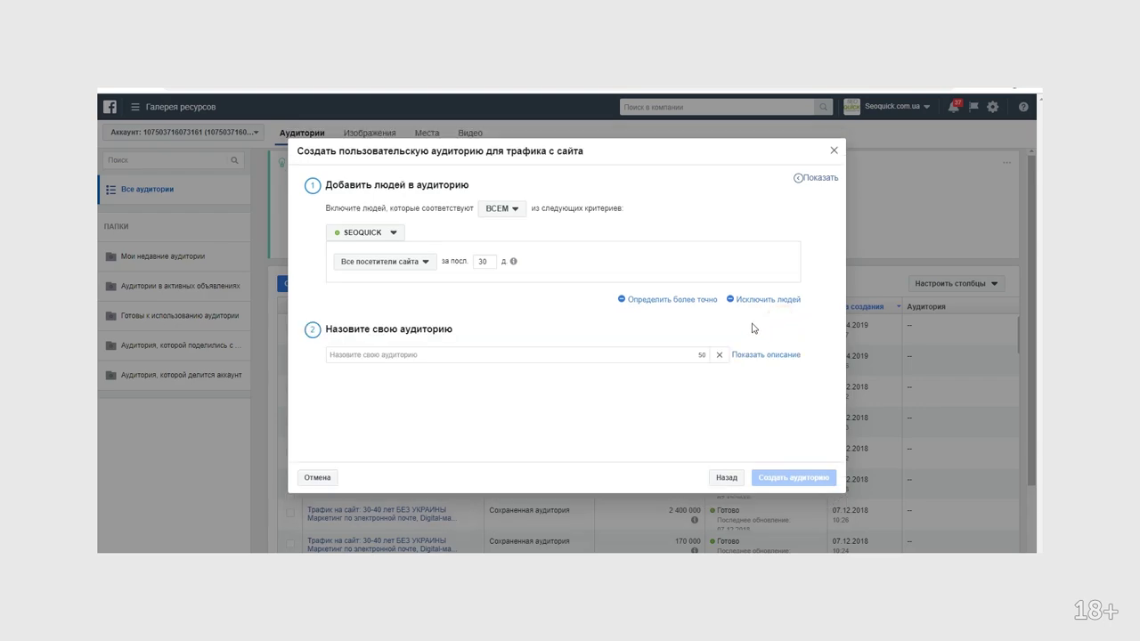
Try including visitors sorted by time spent on the site, using the top 25% percentile.
mouse_move(513, 262)
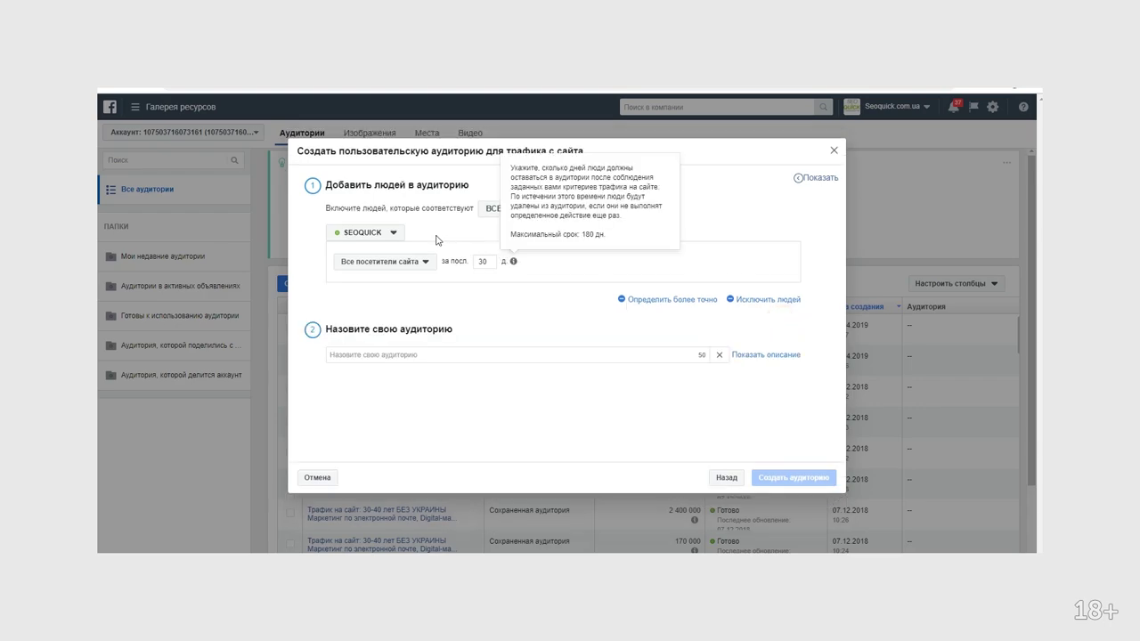
click(406, 269)
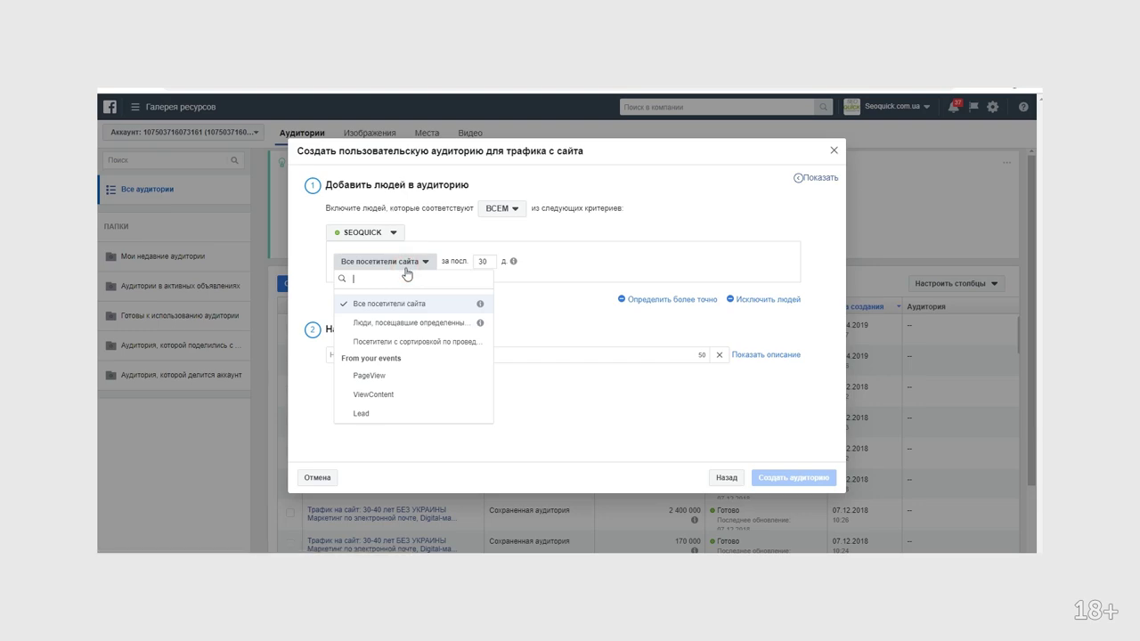
click(393, 343)
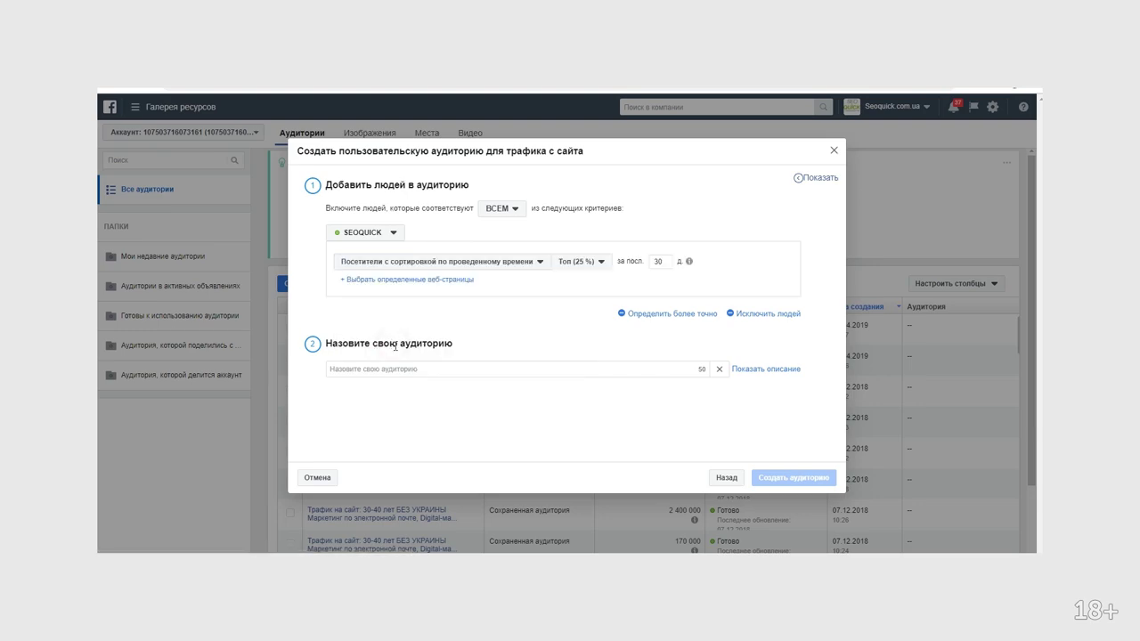
click(594, 265)
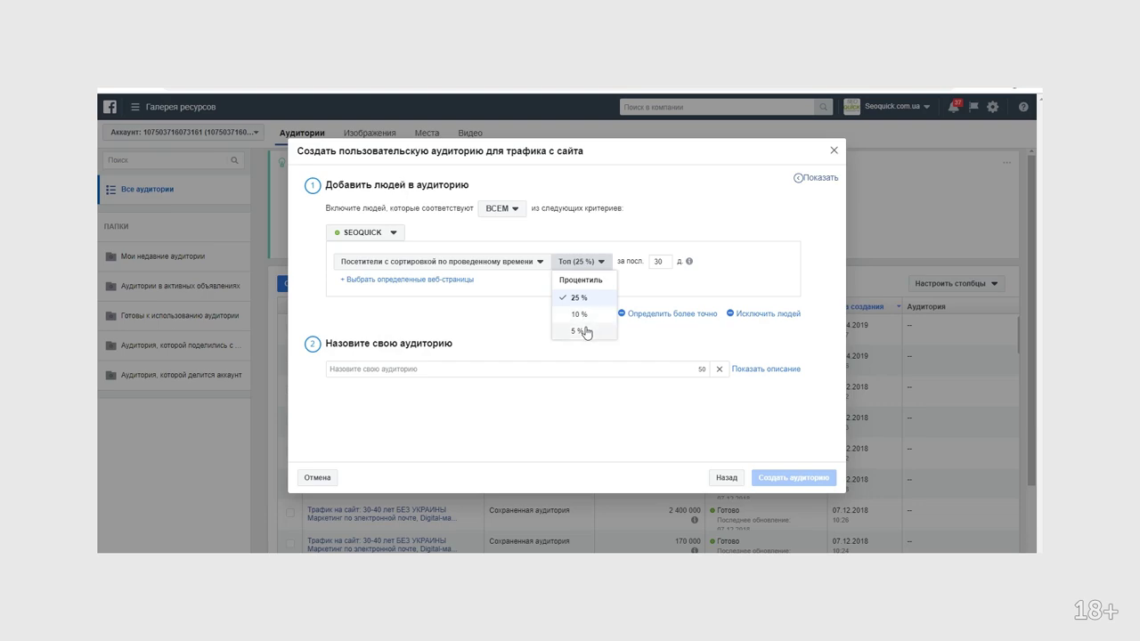
click(595, 300)
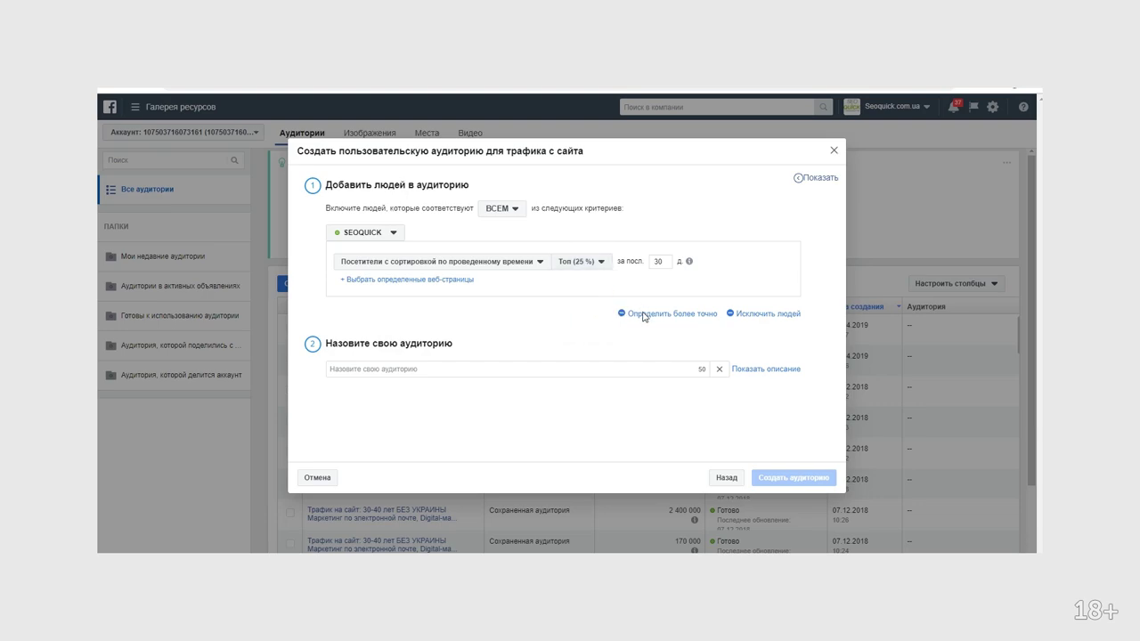
Try excluding people with the Lead event from the top 25% time-spent visitors, and remove that exclusion.
click(743, 316)
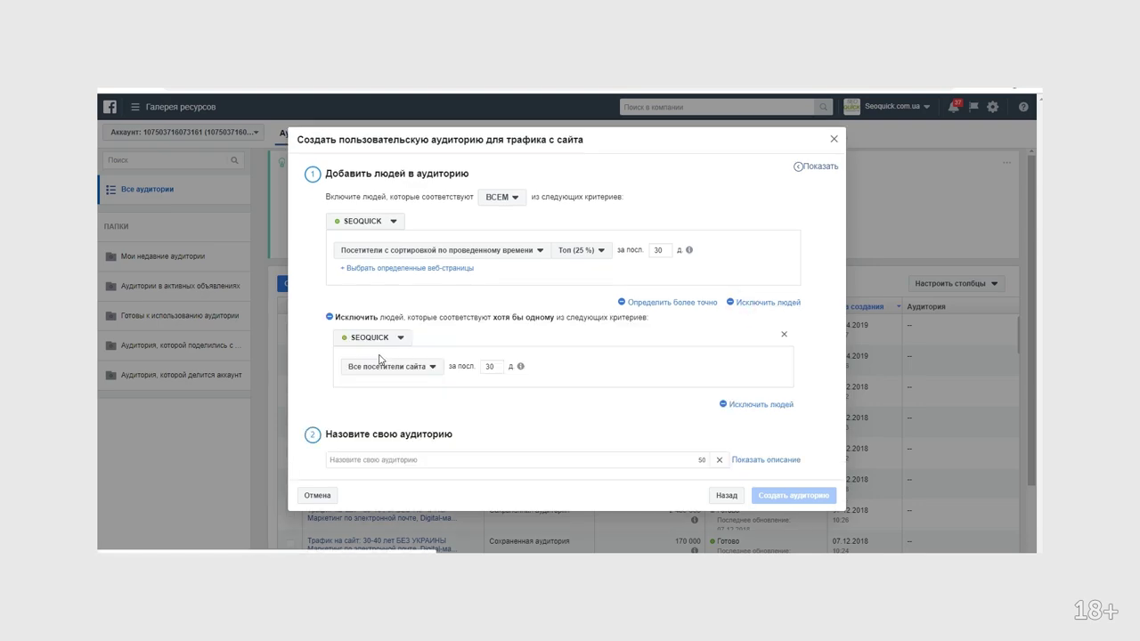
click(399, 374)
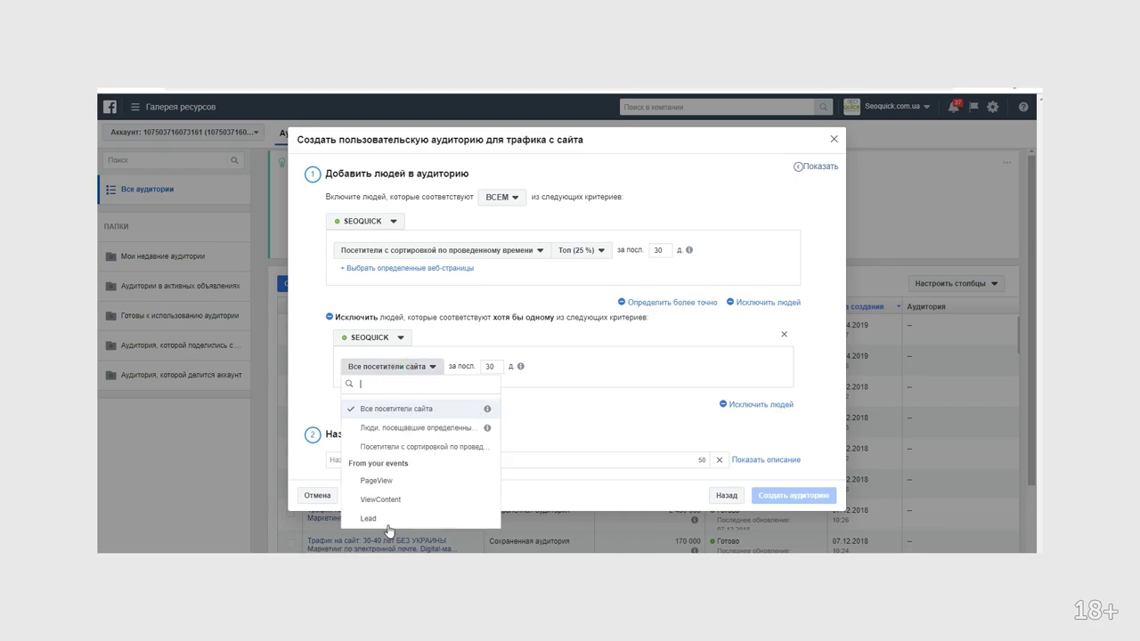
click(389, 520)
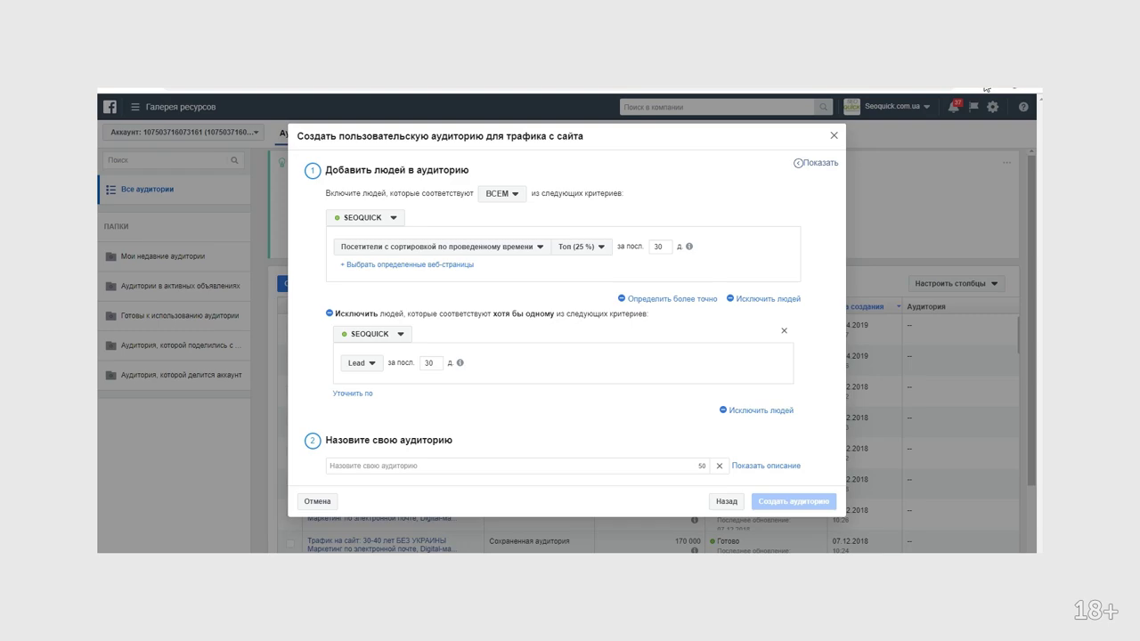
click(784, 331)
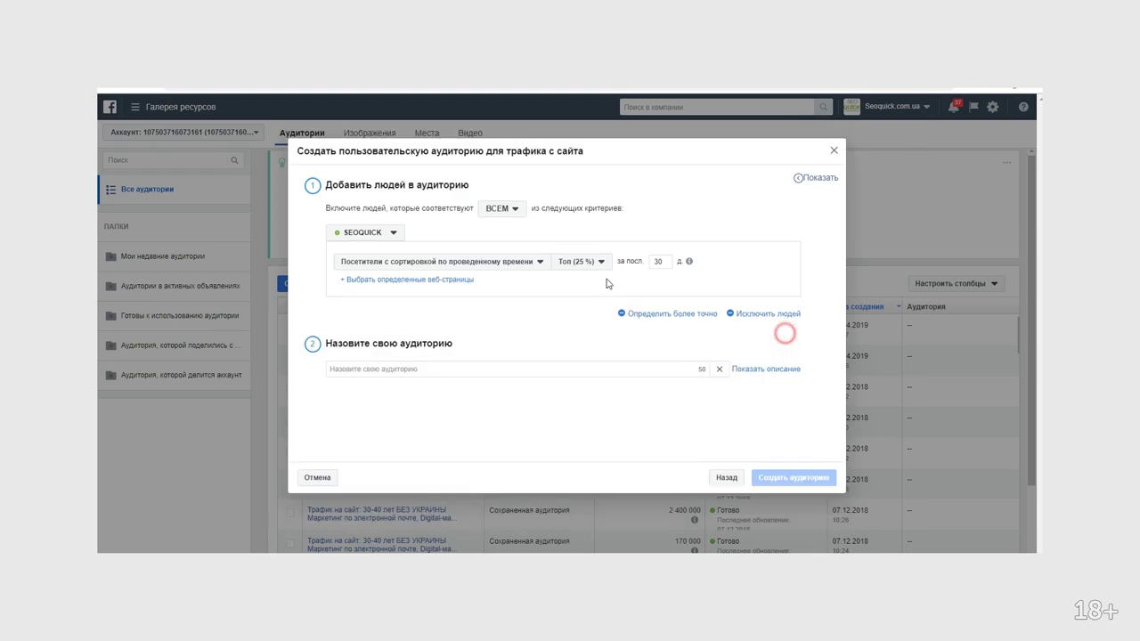
Include all site visitors (Все посетители сайта) and exclude people who triggered the Lead event.
click(472, 261)
click(393, 304)
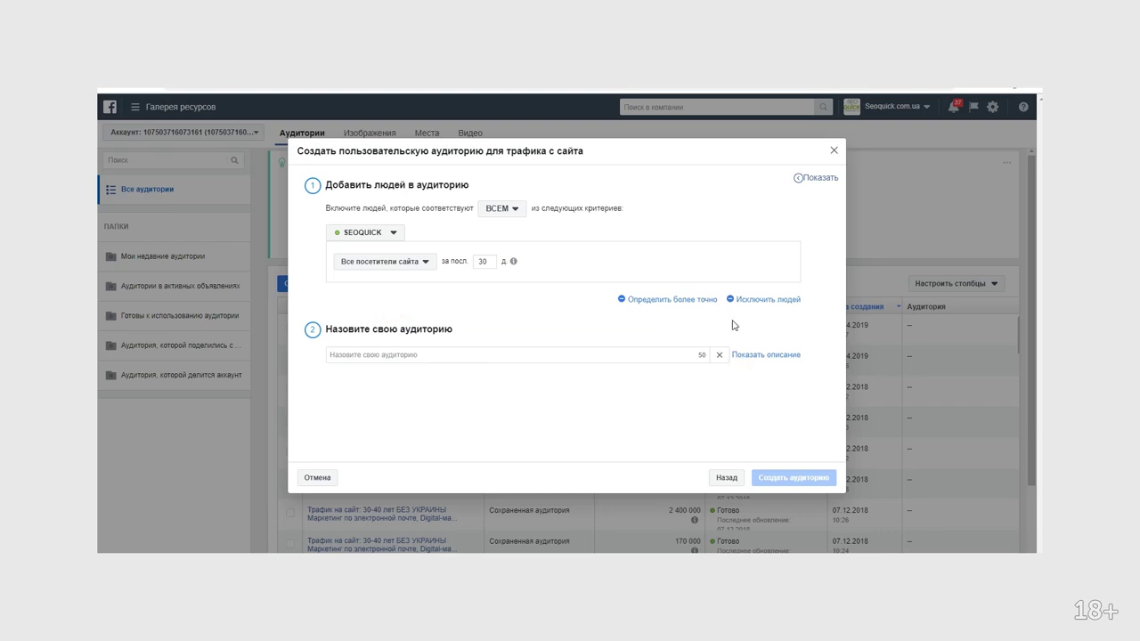
click(756, 301)
click(398, 355)
click(396, 510)
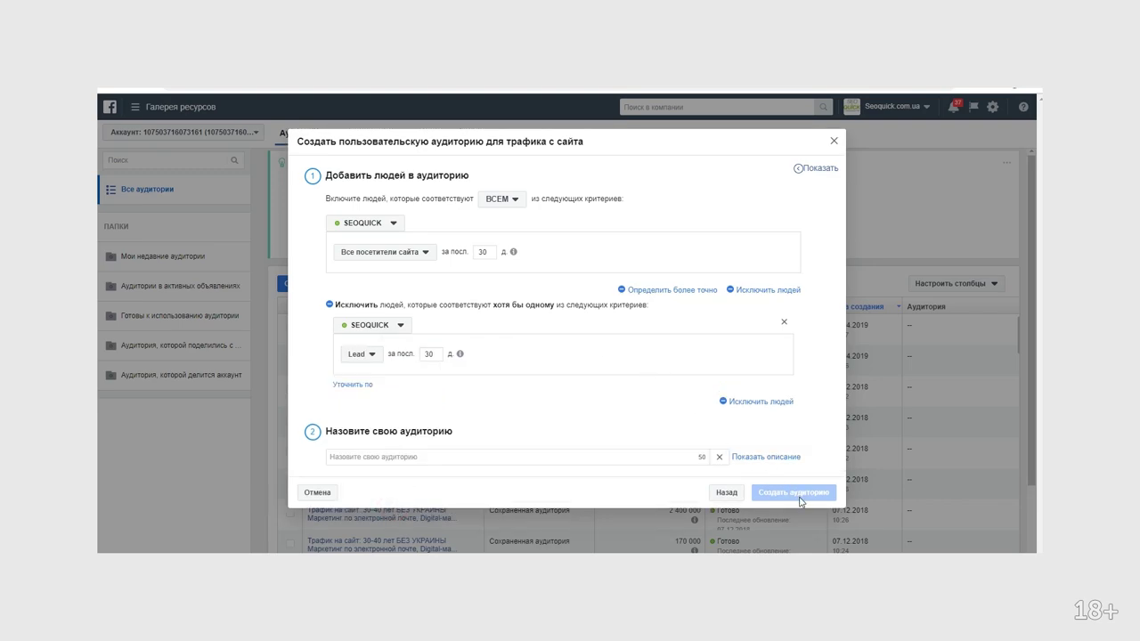
Name the audience "Тестовая" and create it.
click(488, 459)
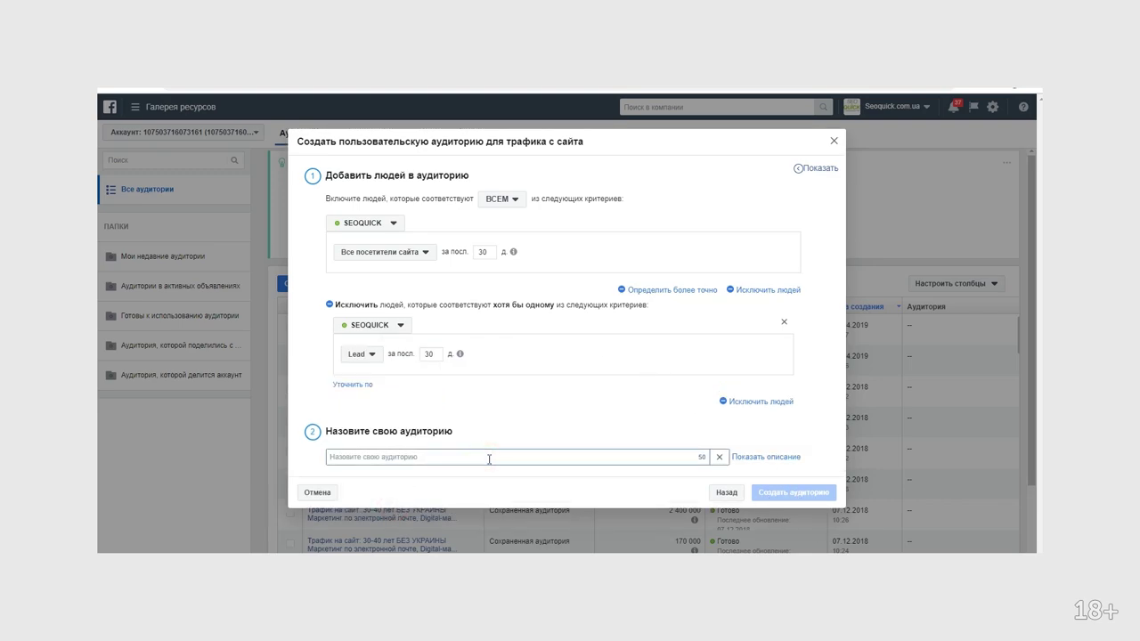
text(Тестова)
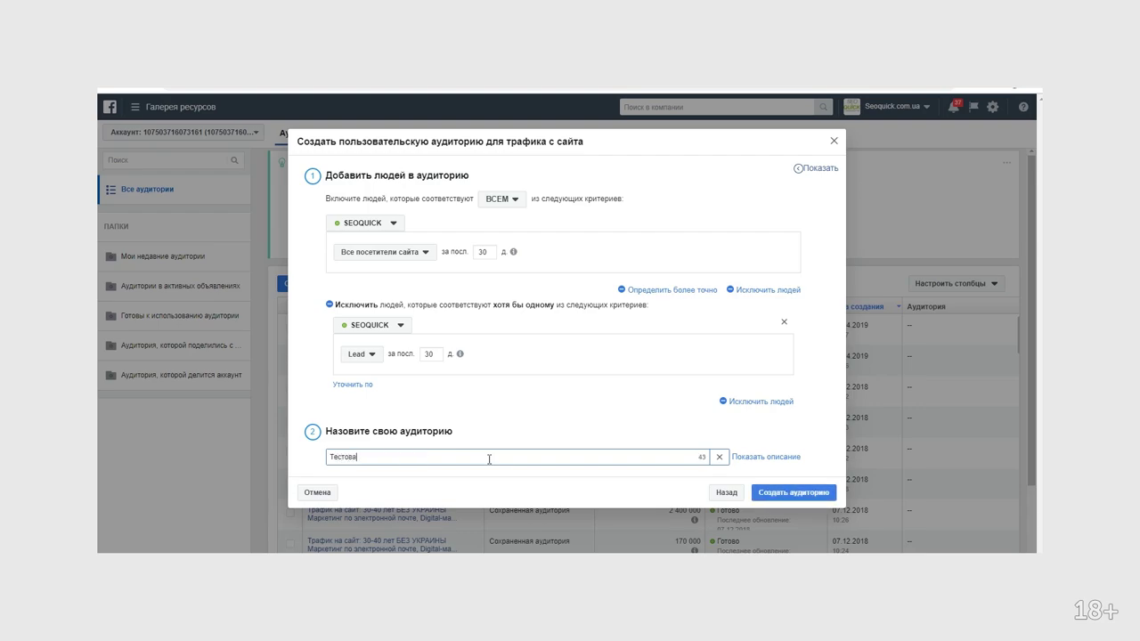
text(я)
click(791, 493)
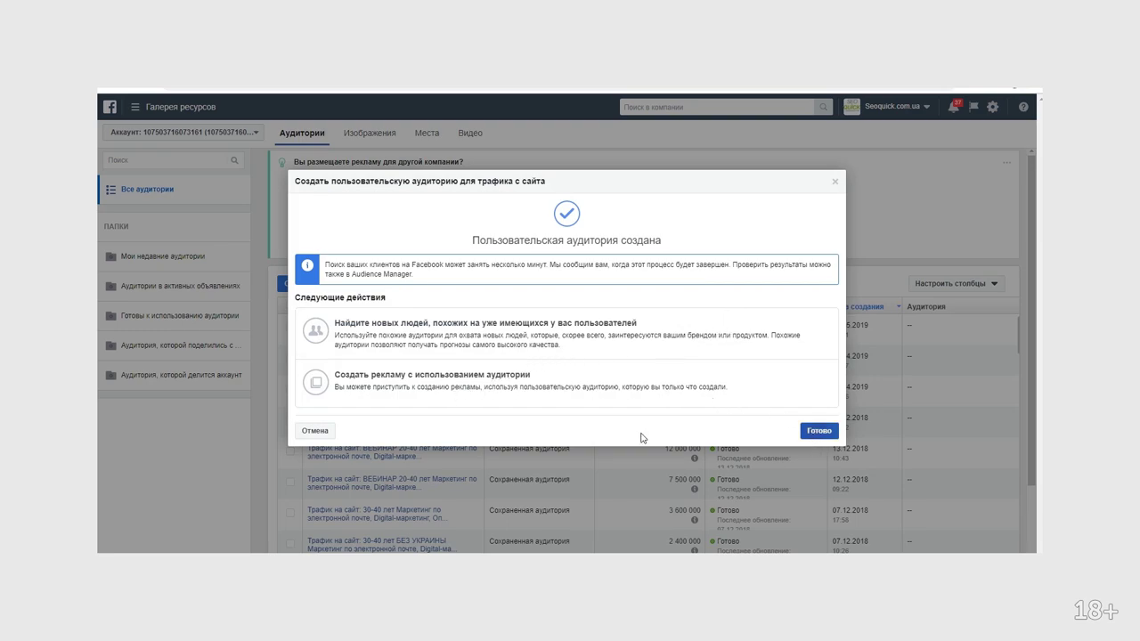
Start creating an ad that uses the new audience, and choose Трафик as the campaign objective.
click(493, 385)
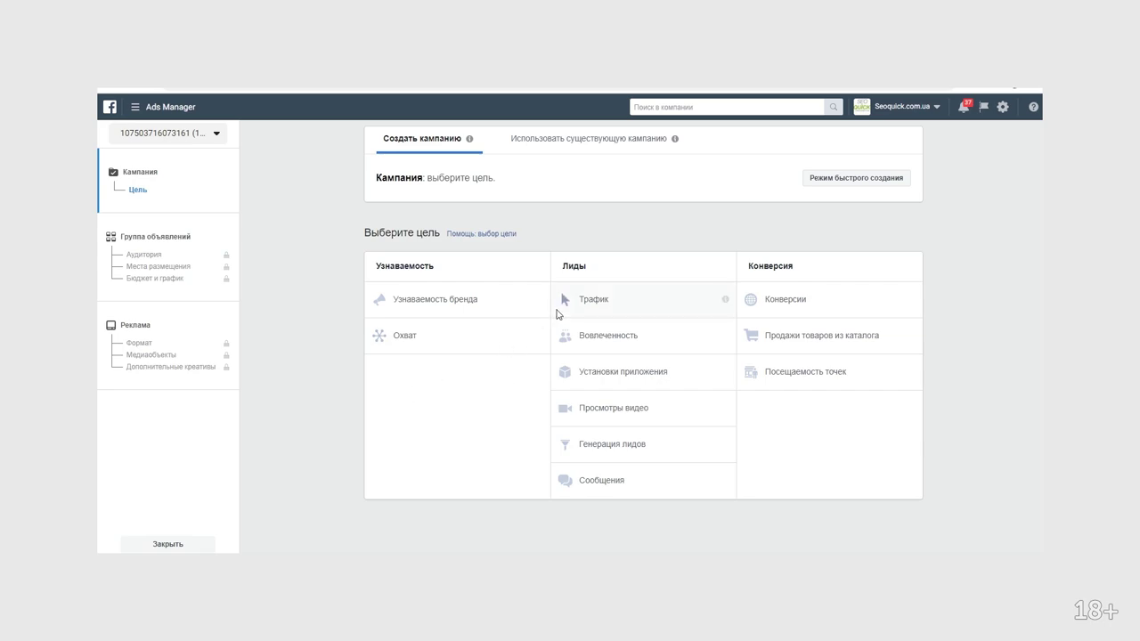
mouse_move(539, 303)
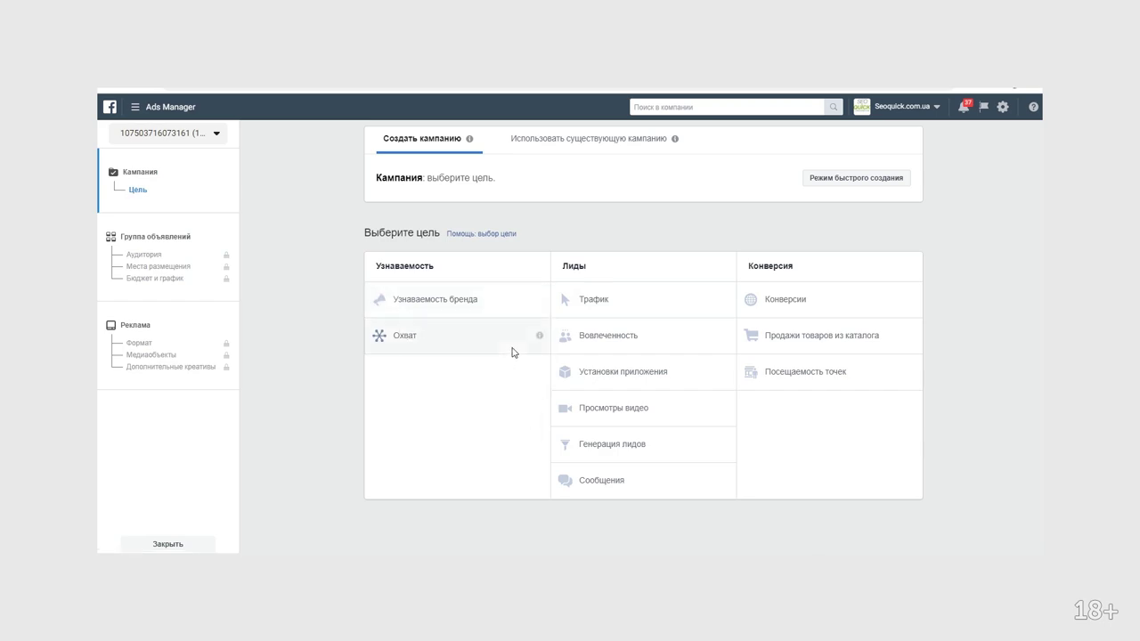
mouse_move(538, 337)
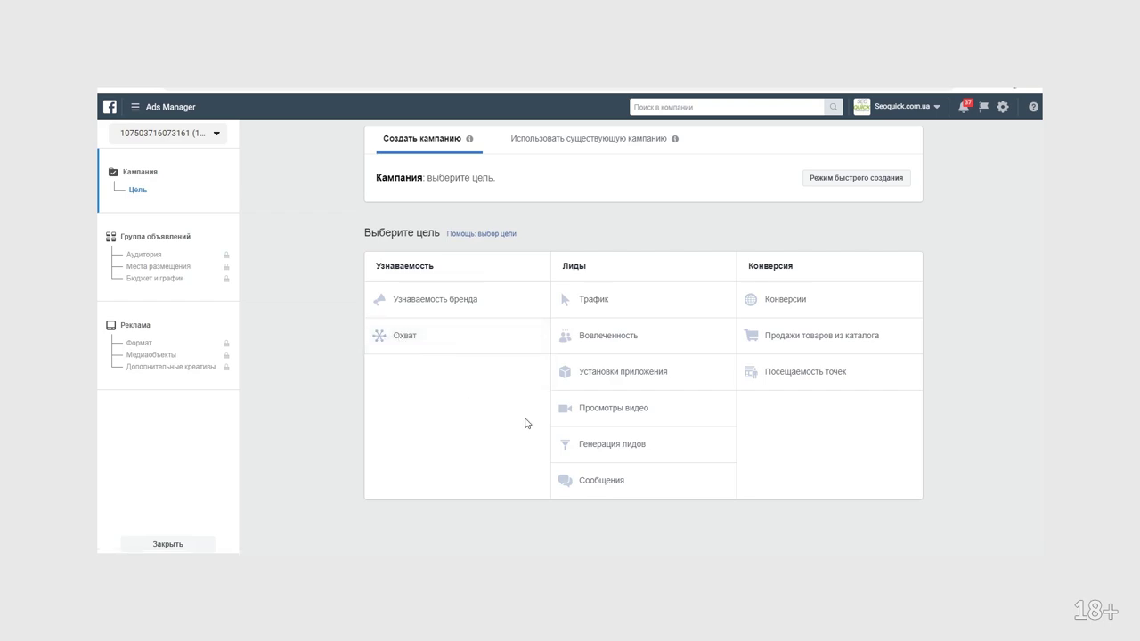
click(593, 299)
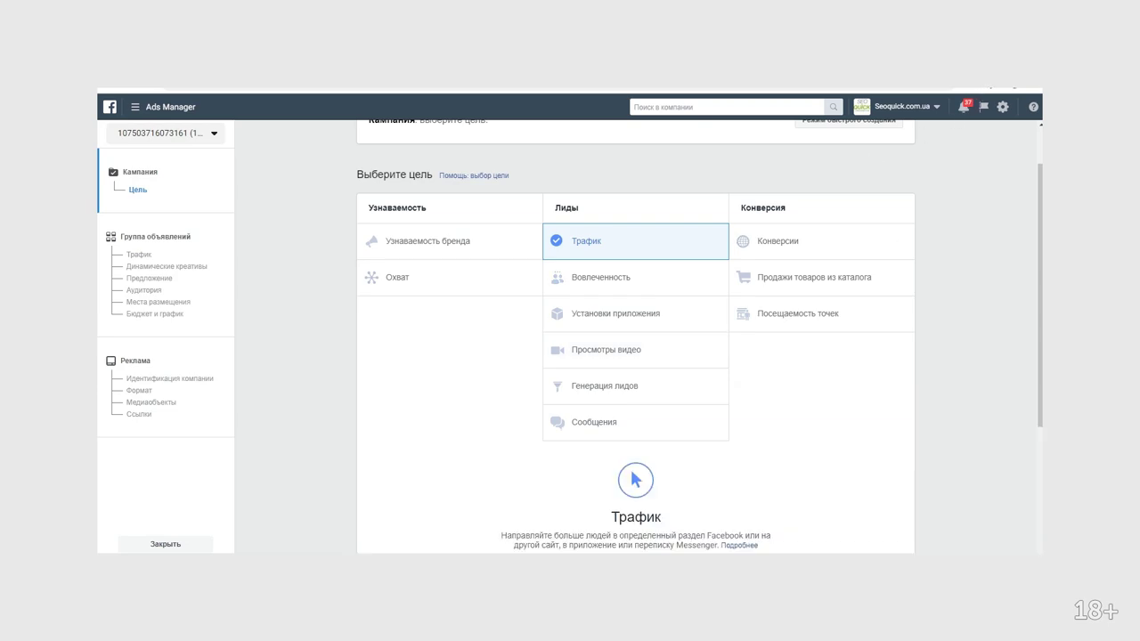
Name the campaign "Тестовяу" and continue to the ad group settings.
scroll(662, 326, down, 3)
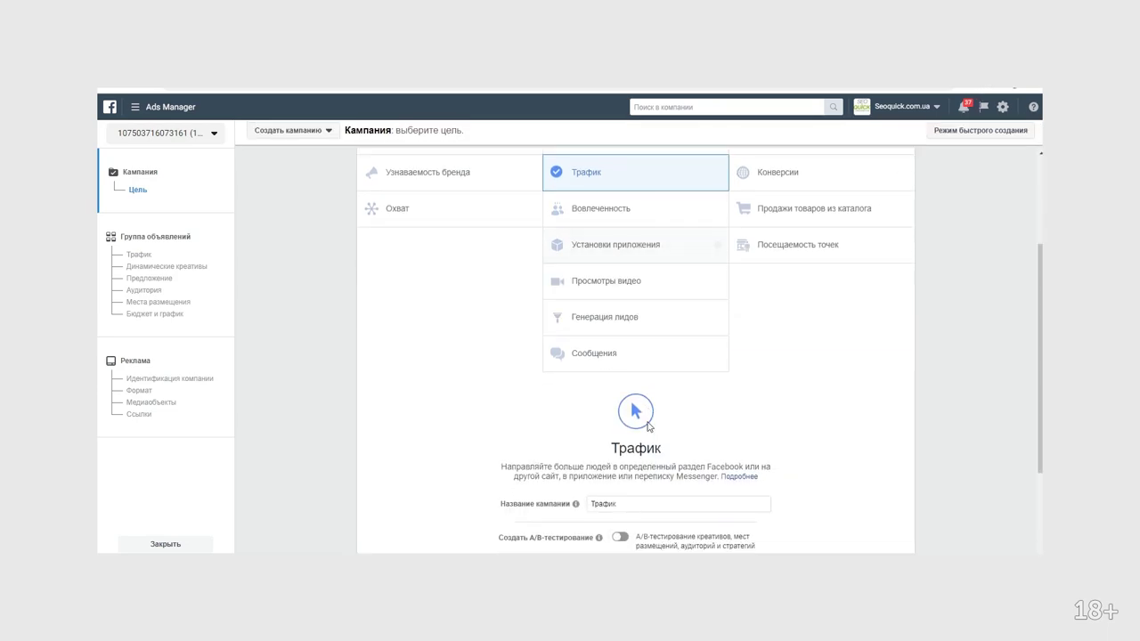
click(634, 360)
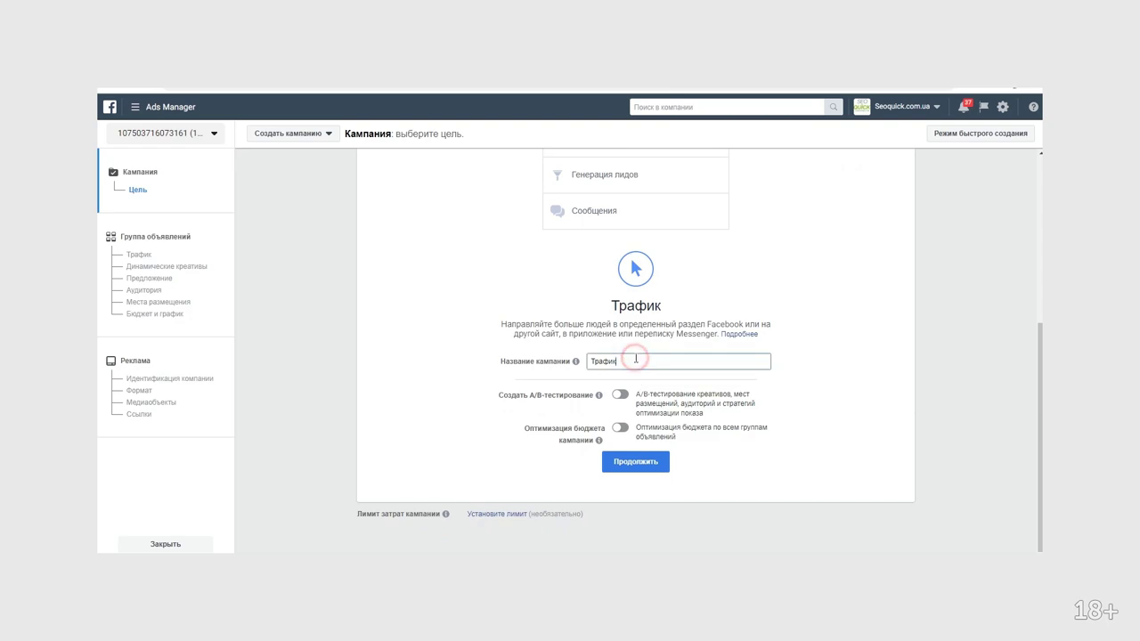
drag(634, 360, 547, 367)
text(Тестовяу)
click(618, 463)
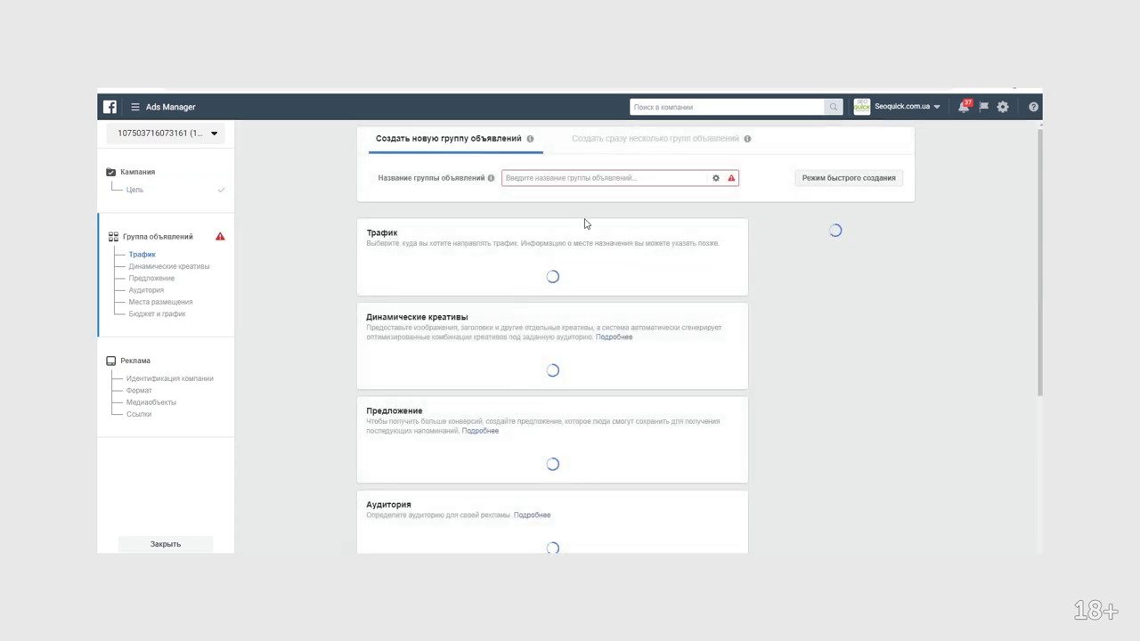
Enter "Тестовая" as the ad group name and review its traffic destination and audience settings.
click(554, 179)
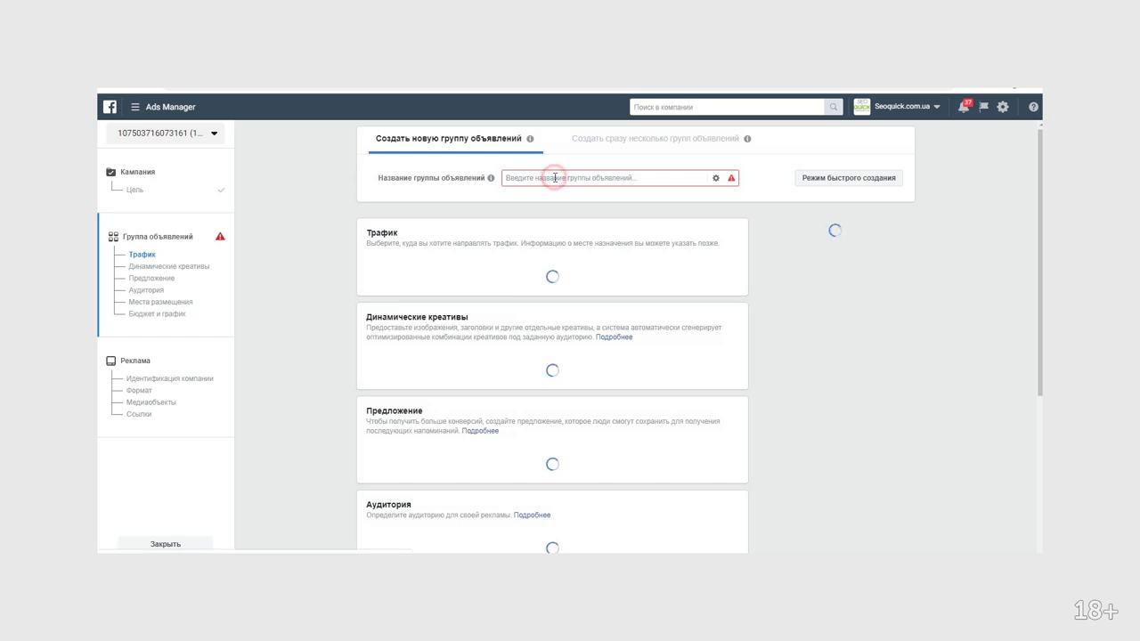
text(Тес)
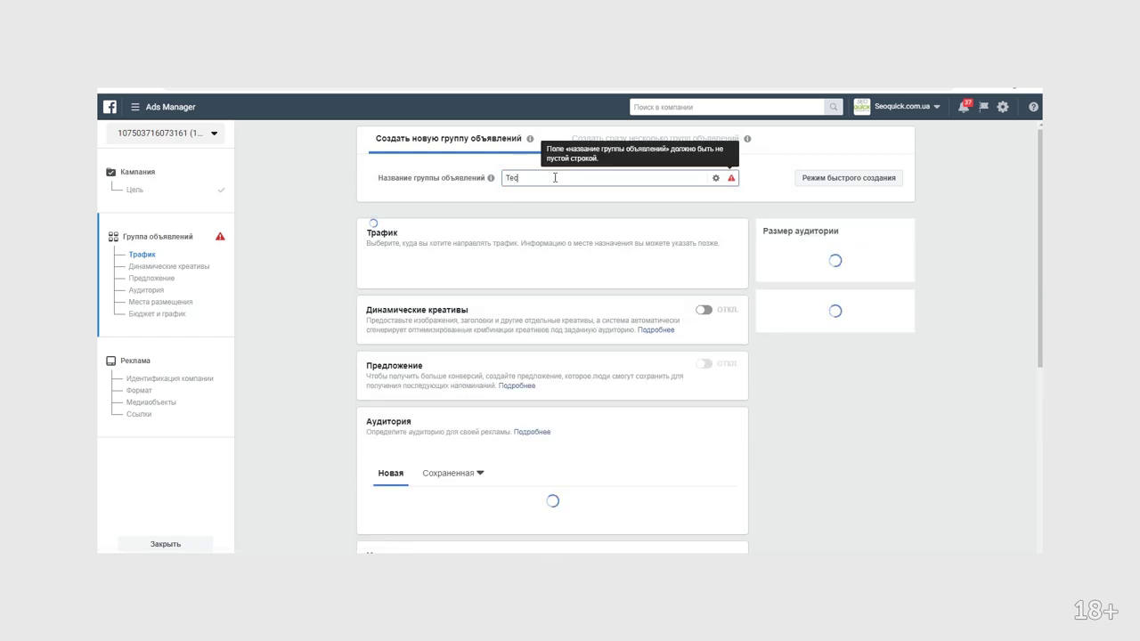
text(товая)
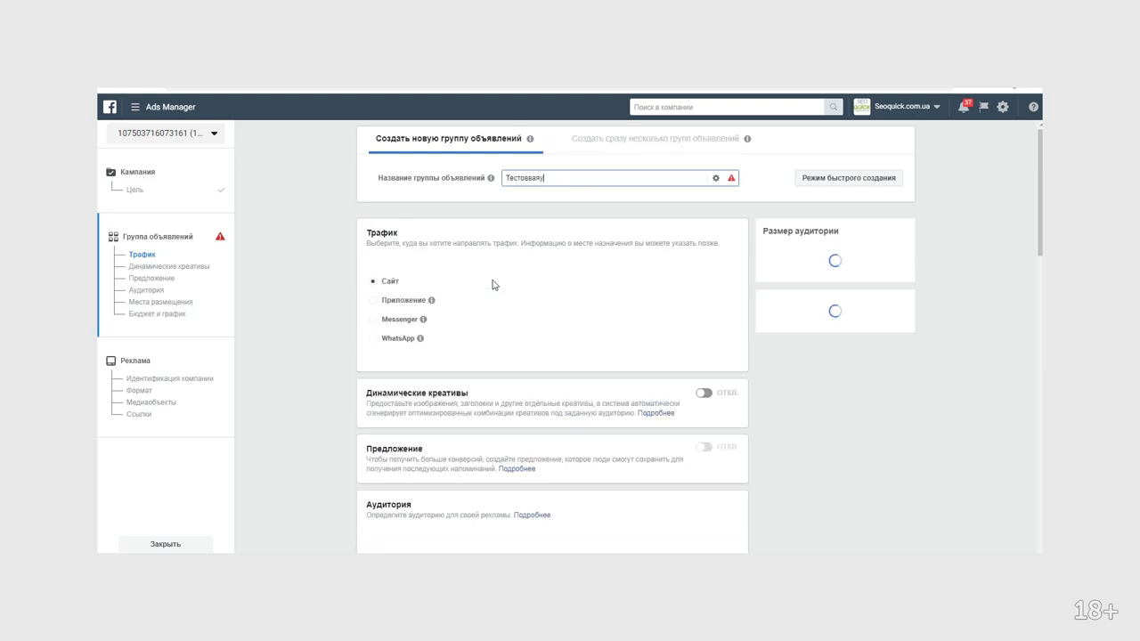
scroll(378, 316, down, 2)
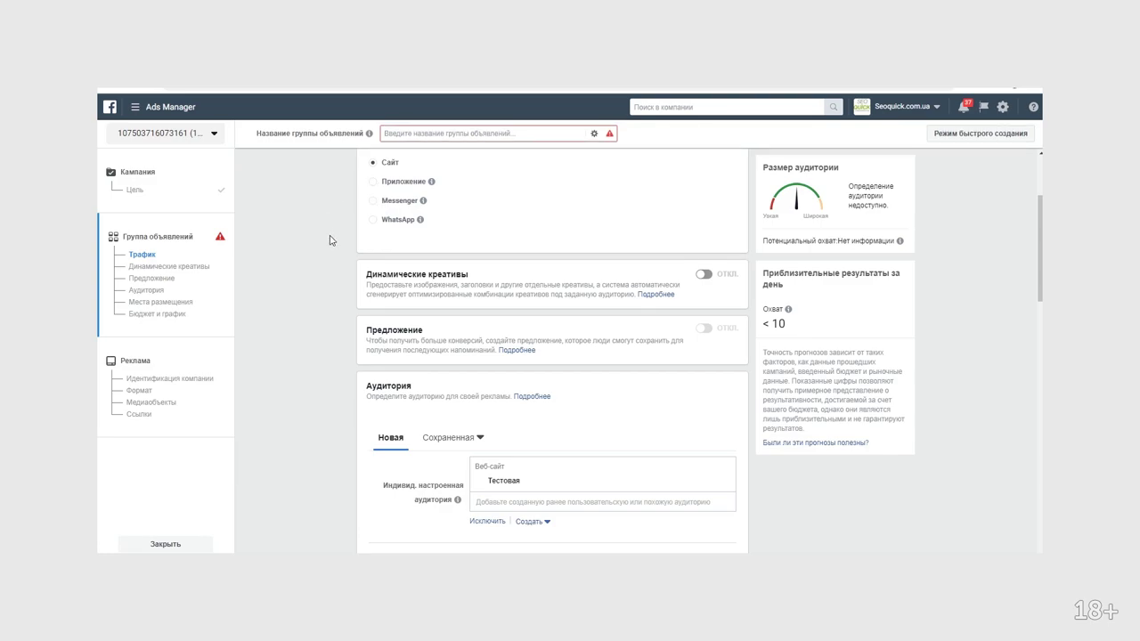
scroll(329, 243, up, 1)
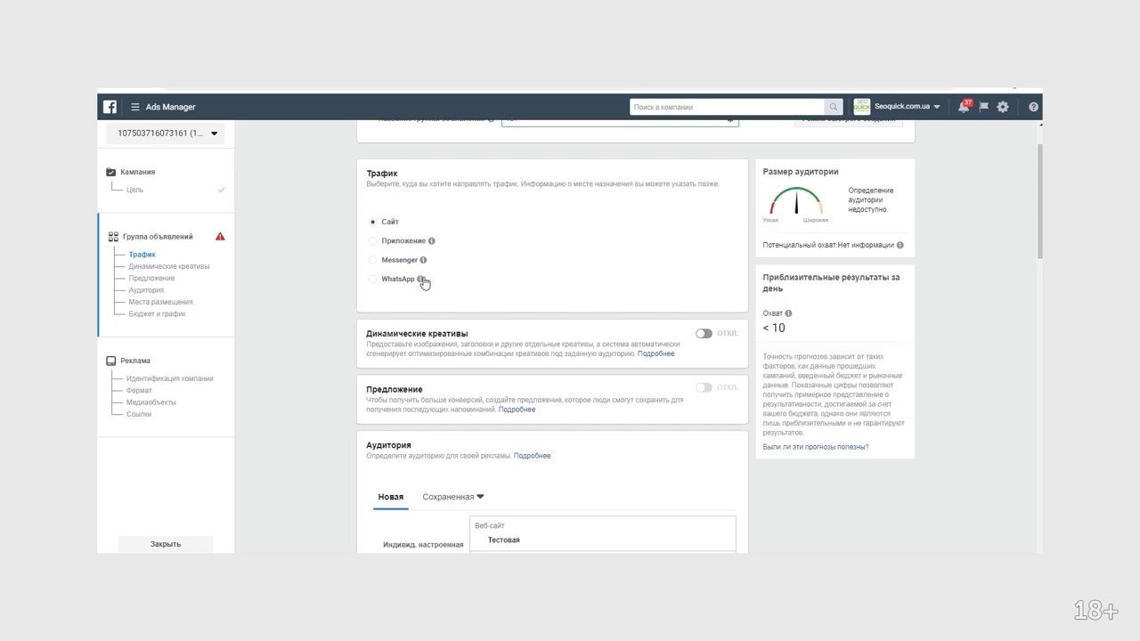
Review the traffic destination options and the audience's custom audience, location, age, gender, language and detailed targeting settings.
mouse_move(419, 281)
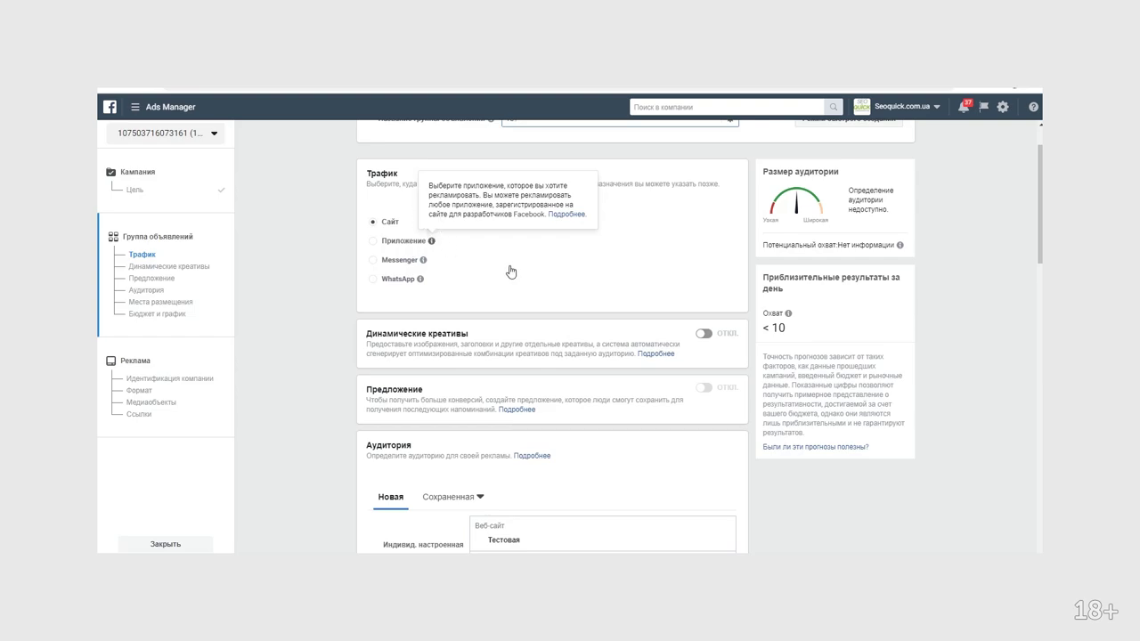
scroll(508, 278, down, 2)
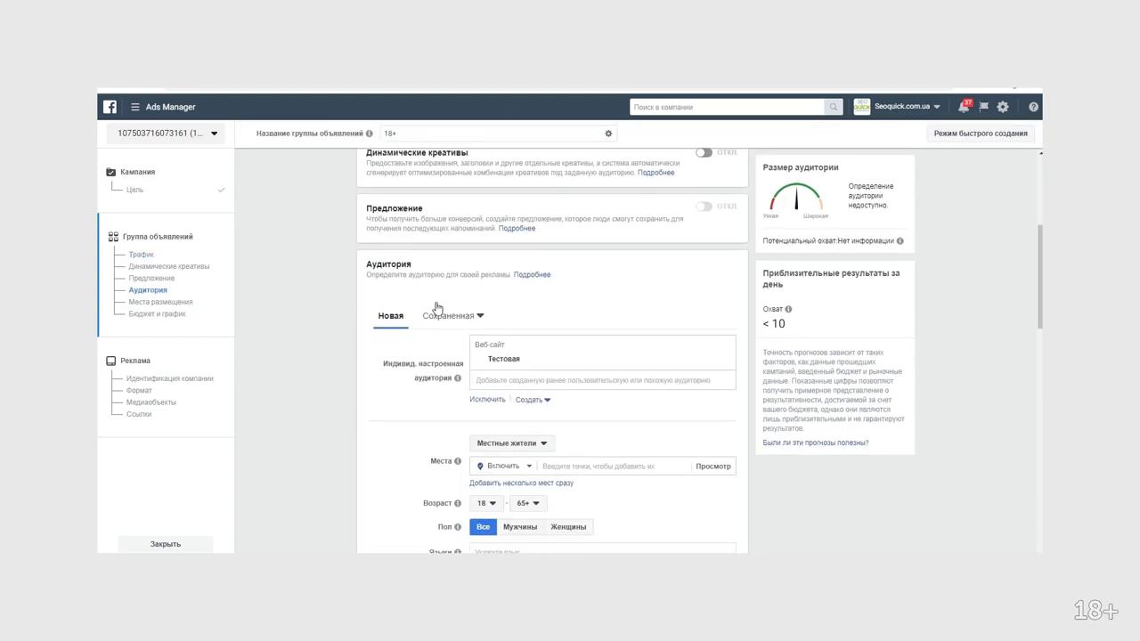
scroll(418, 284, down, 1)
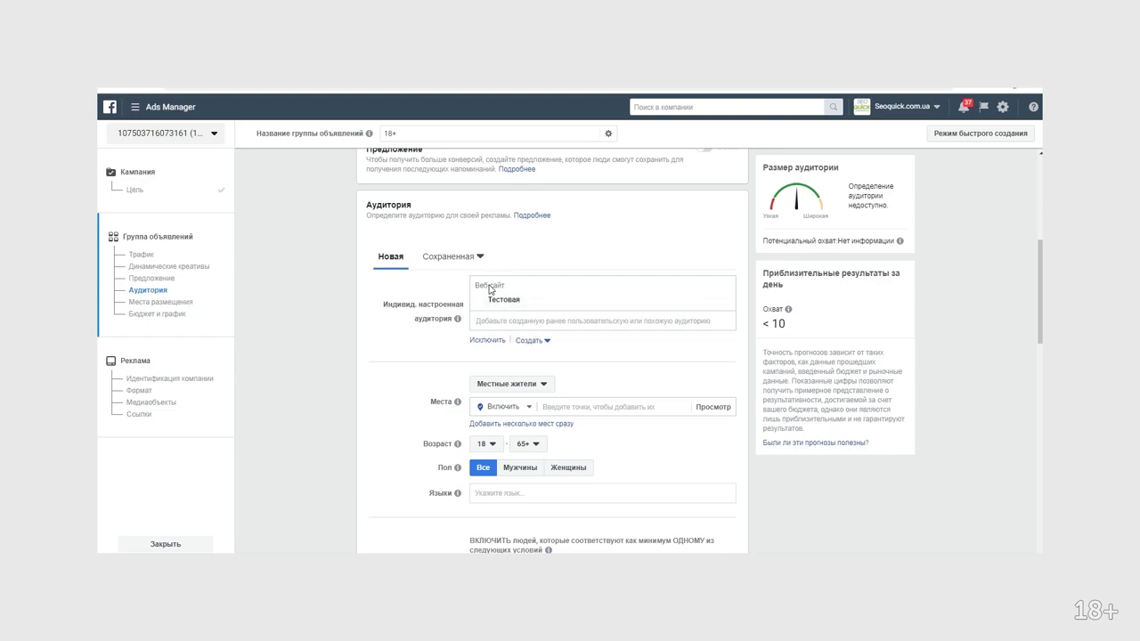
scroll(445, 361, down, 2)
scroll(448, 346, down, 1)
mouse_move(520, 361)
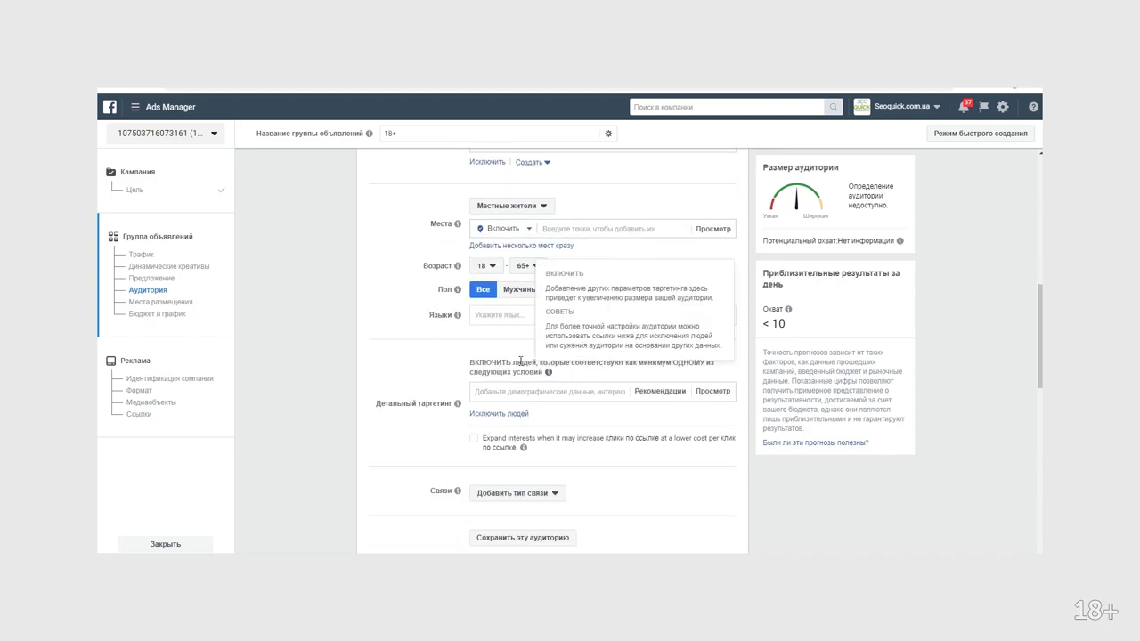
mouse_move(458, 316)
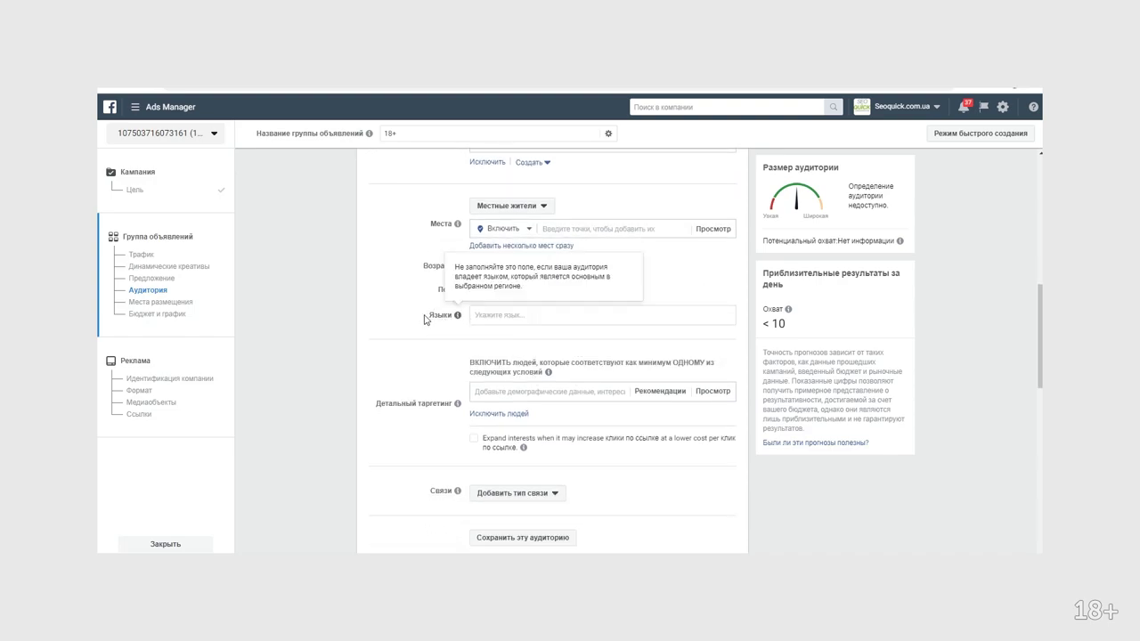
scroll(426, 321, up, 1)
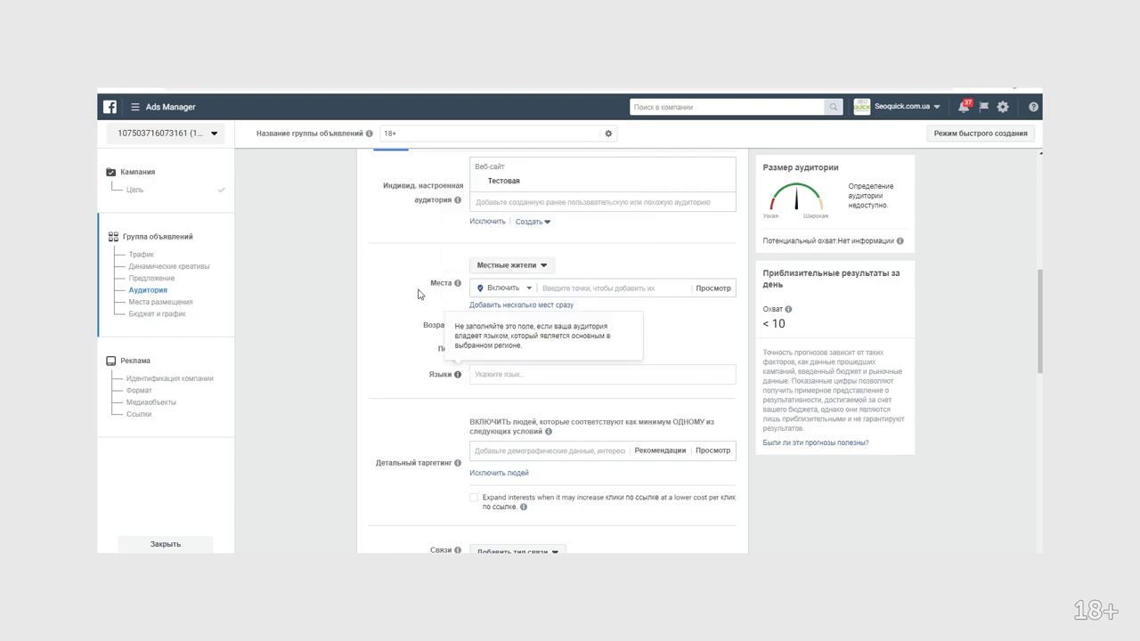
scroll(394, 345, down, 2)
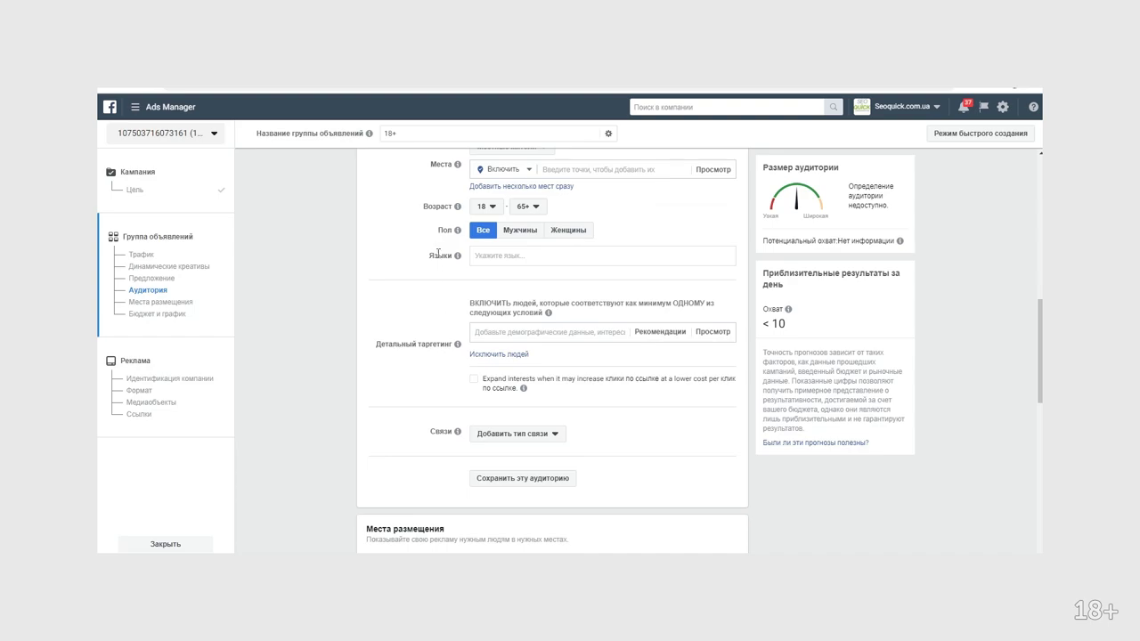
scroll(421, 324, down, 7)
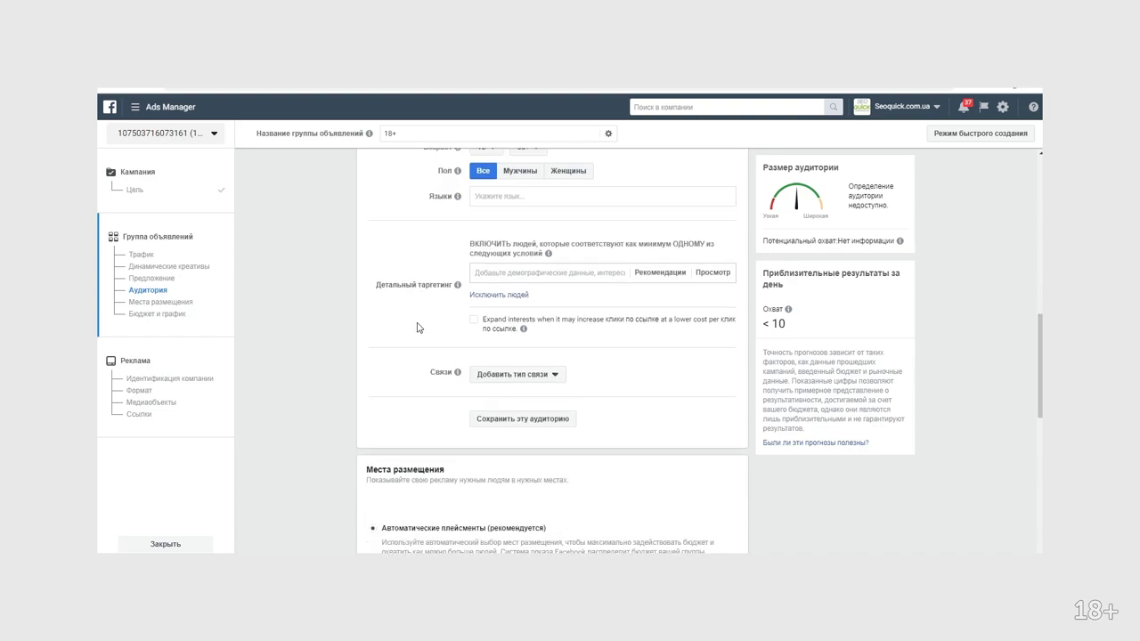
scroll(417, 331, down, 1)
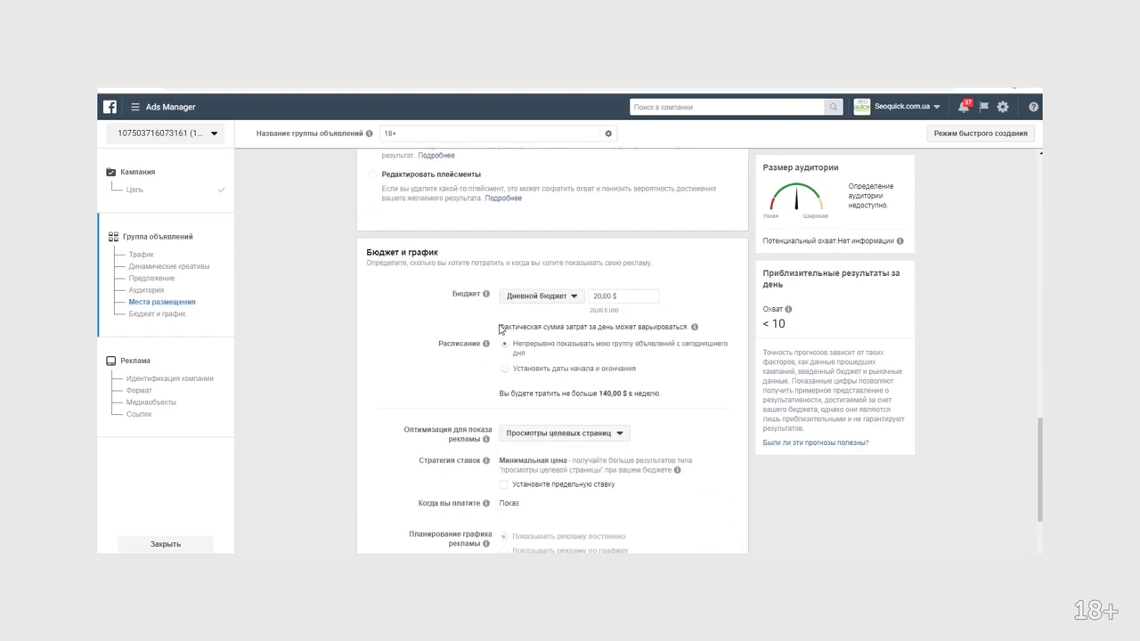
Switch the ad group to edited placements and limit the Facebook platform to Ленты and Моментальные статьи.
scroll(471, 301, up, 2)
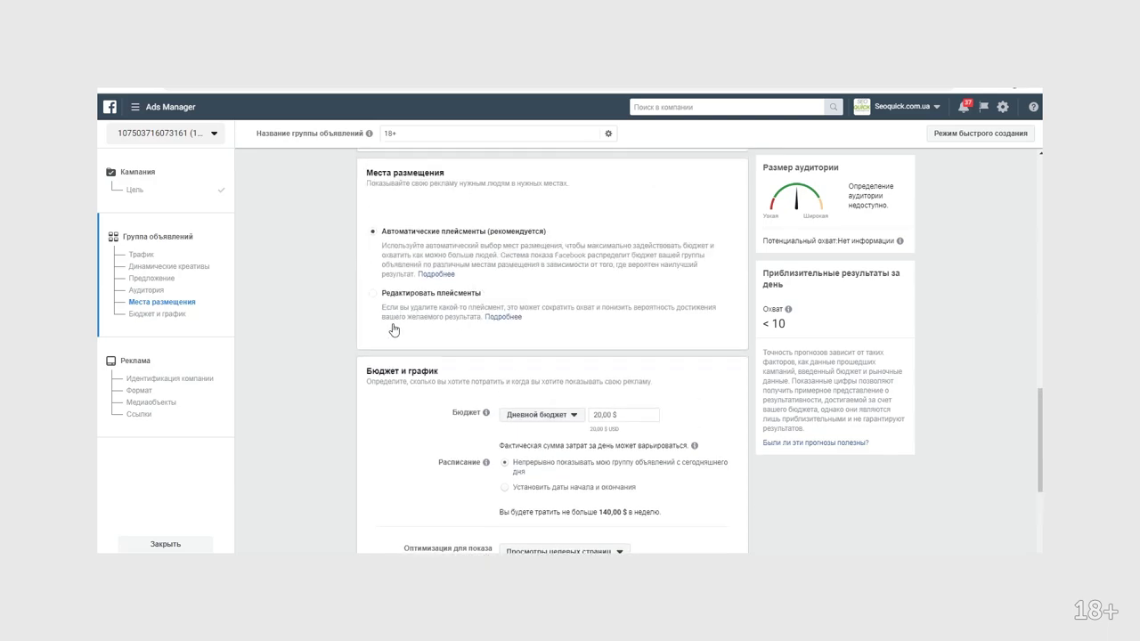
click(414, 300)
scroll(562, 335, down, 6)
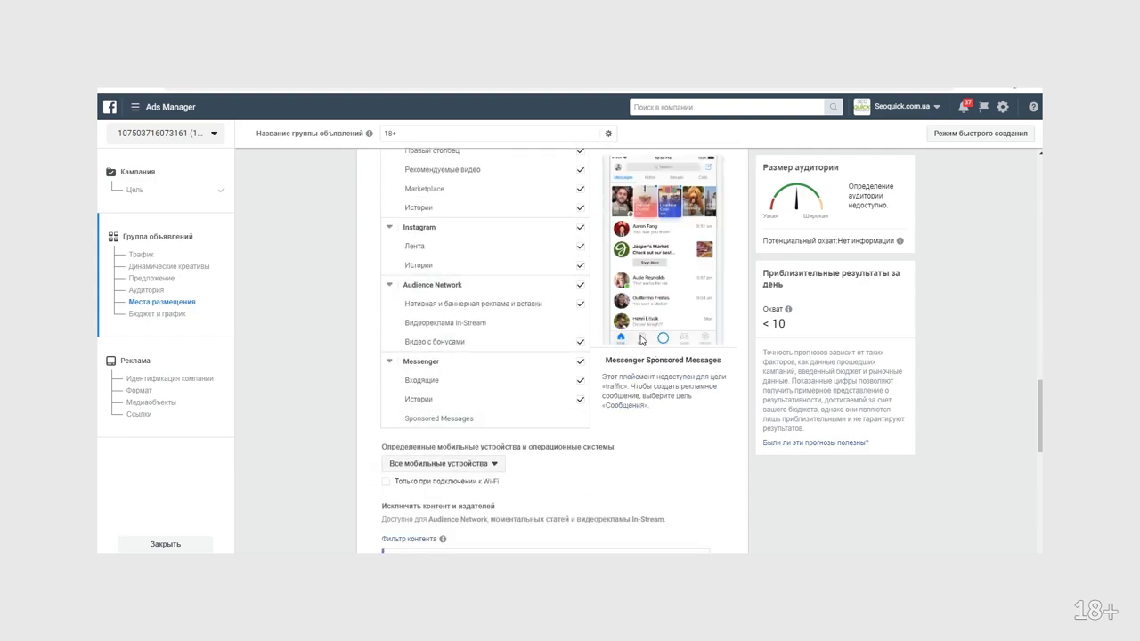
scroll(523, 298, up, 3)
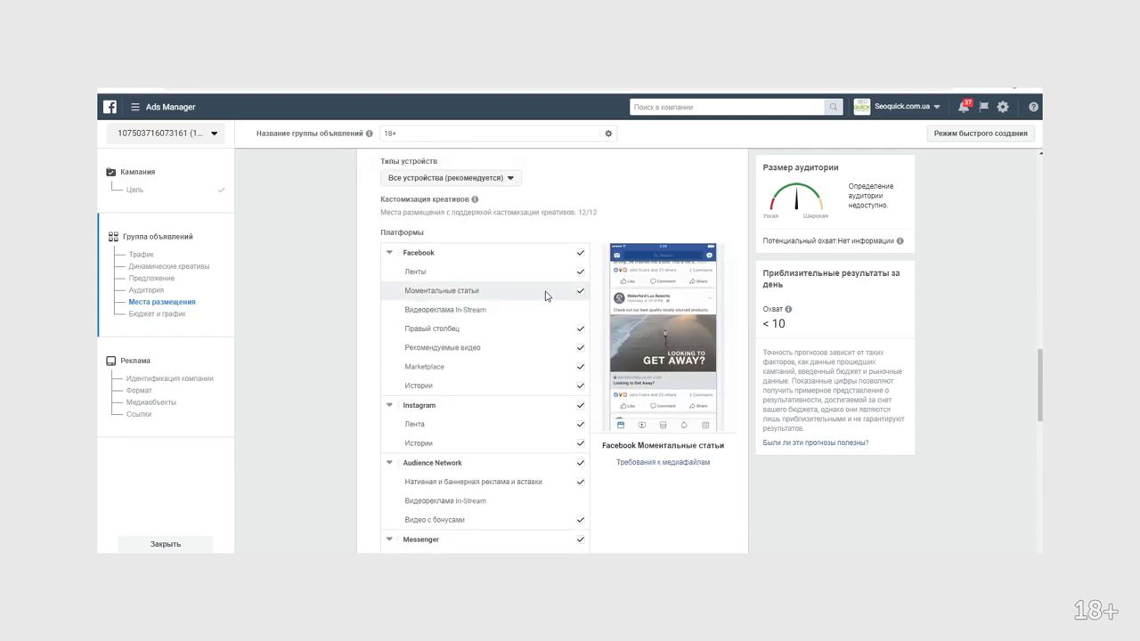
click(580, 253)
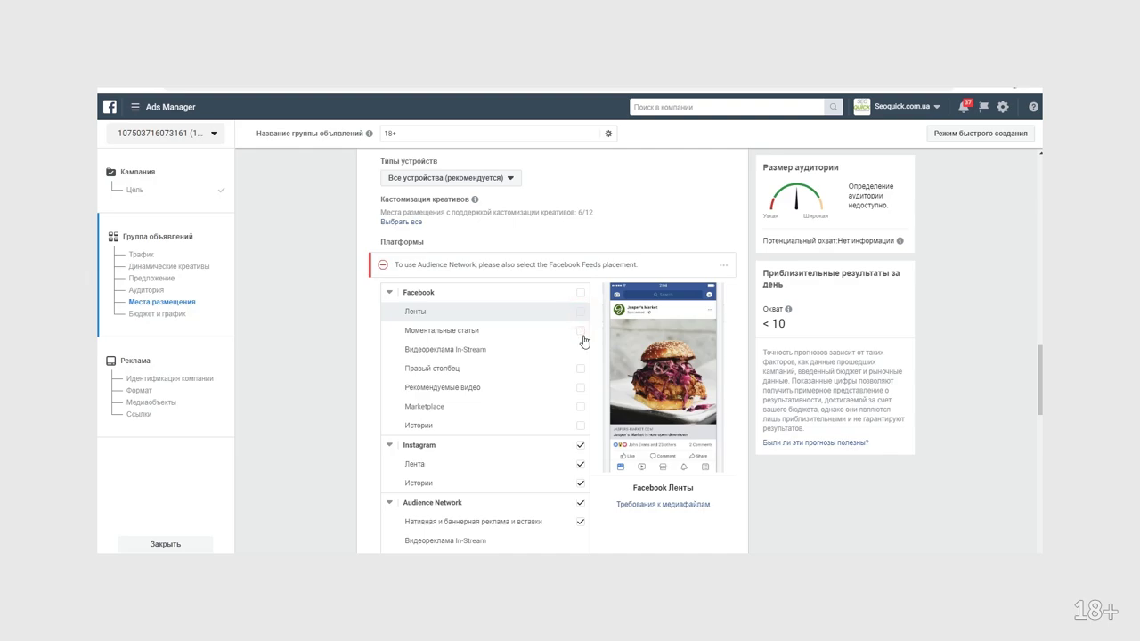
click(581, 311)
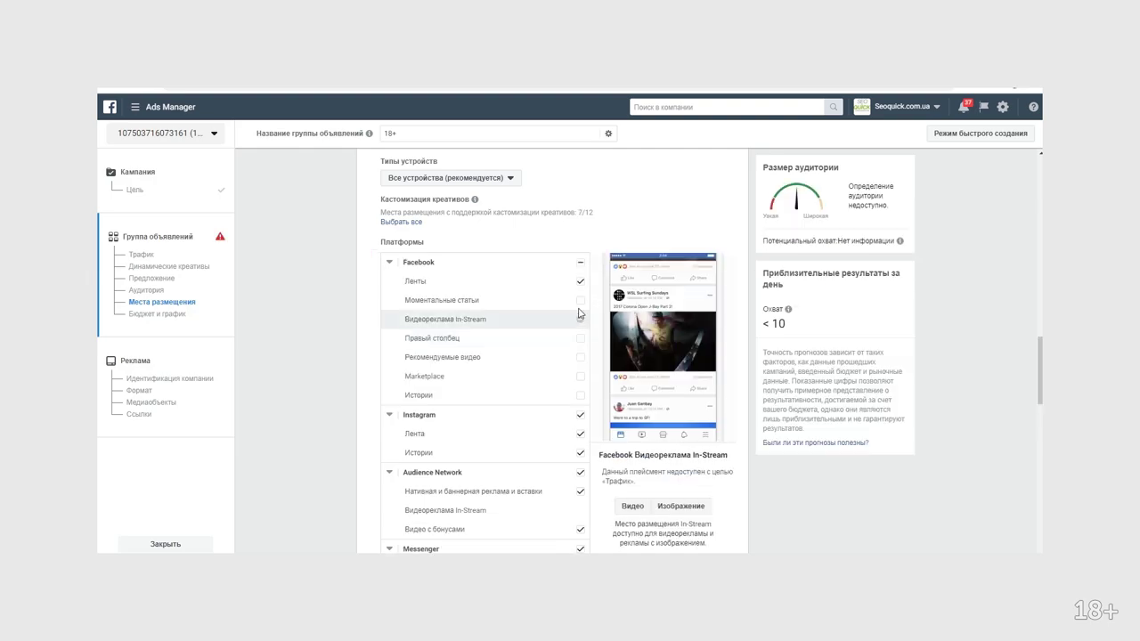
click(578, 303)
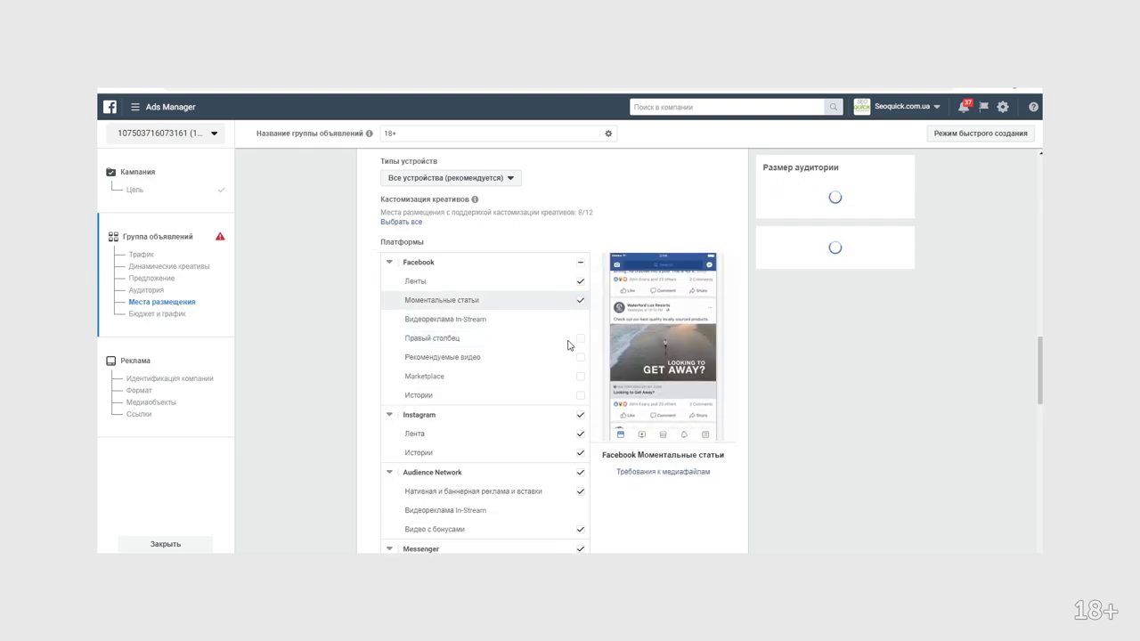
Exclude all Instagram, Audience Network and Messenger placements from the ad group.
scroll(579, 415, down, 1)
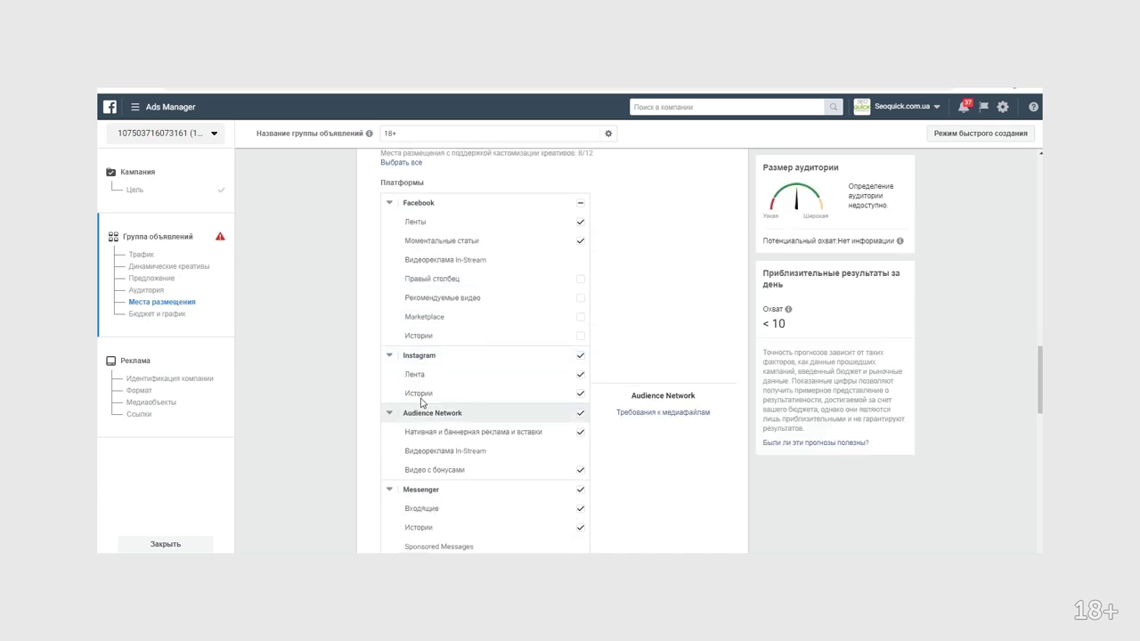
click(579, 357)
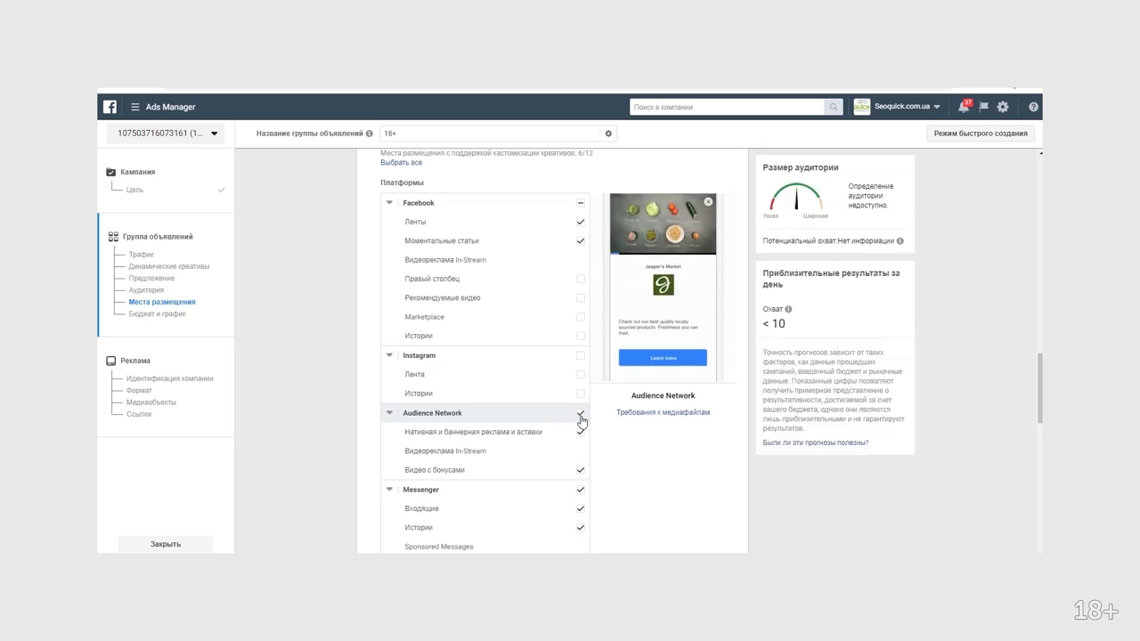
click(580, 415)
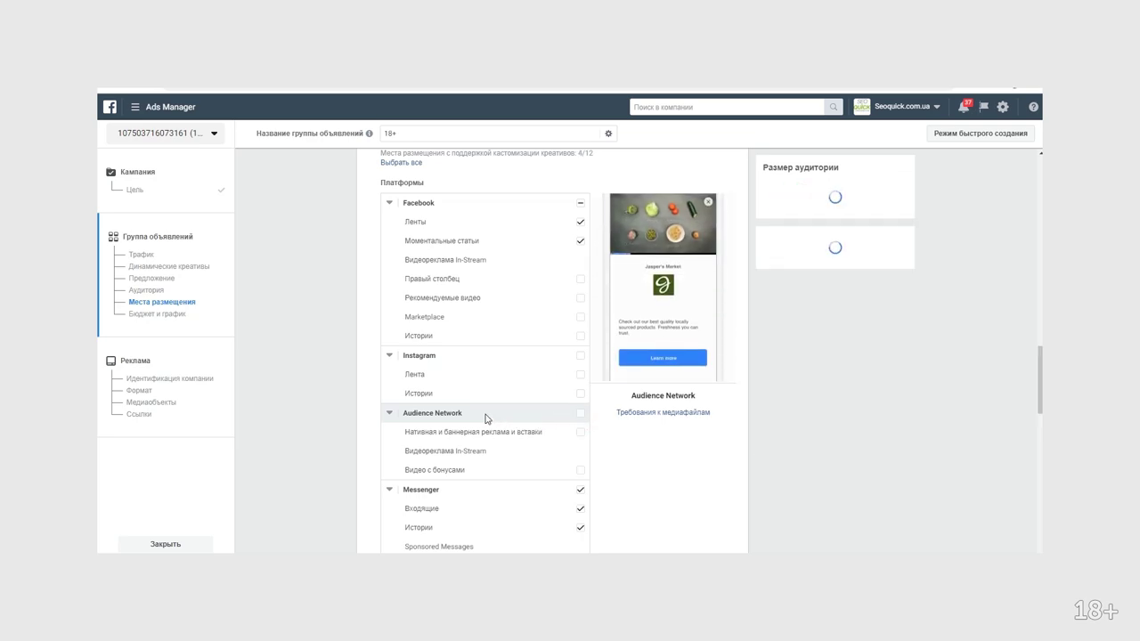
scroll(486, 417, down, 5)
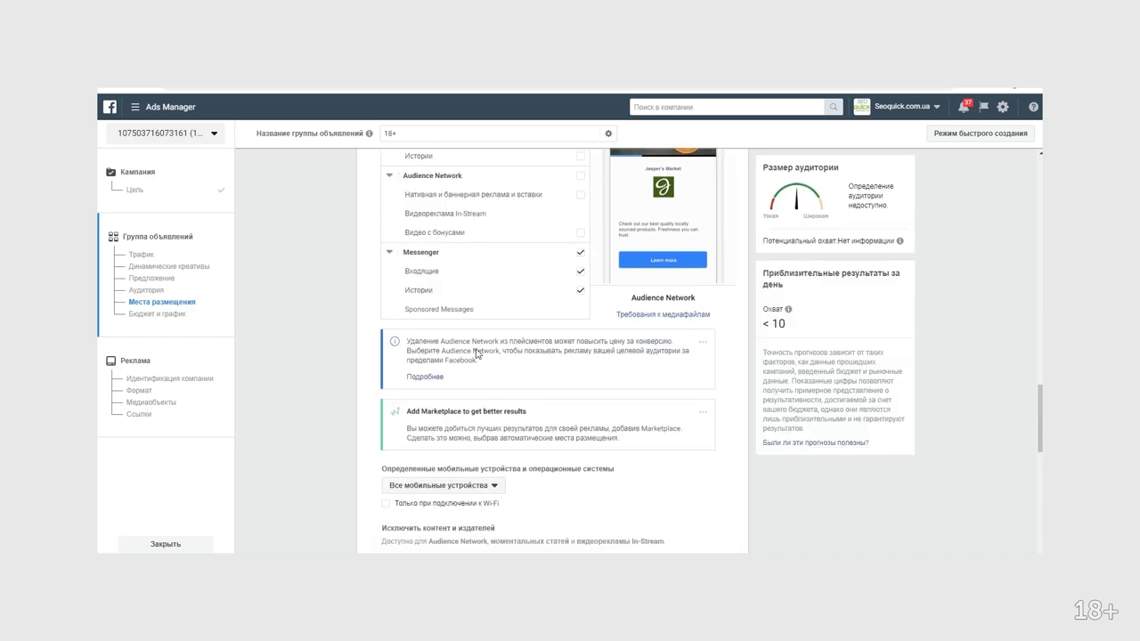
click(580, 256)
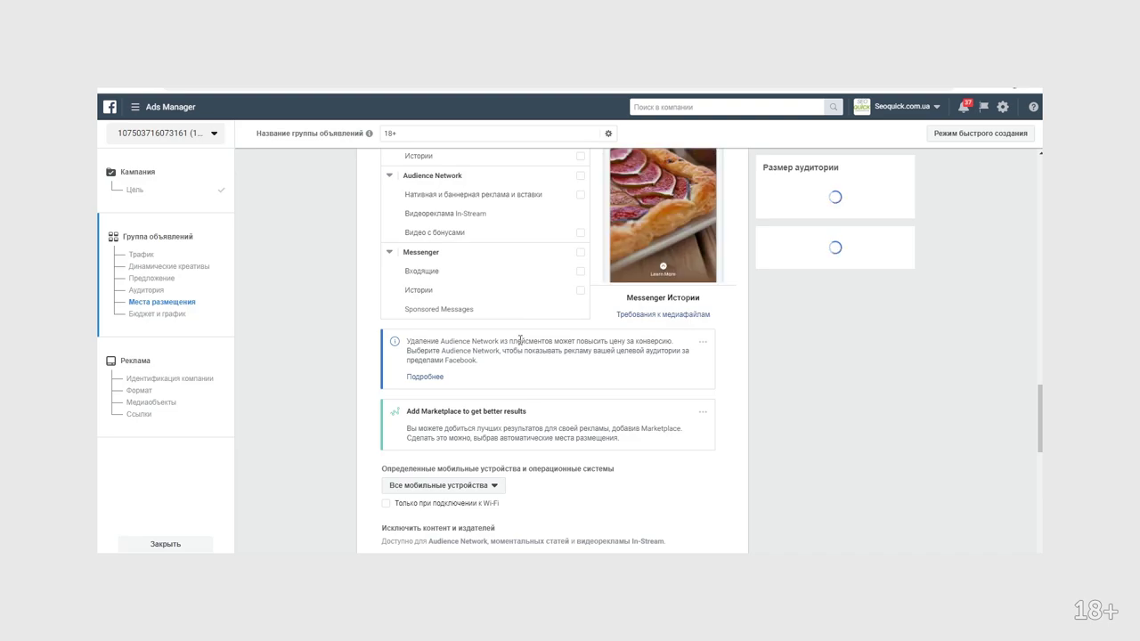
scroll(521, 343, up, 2)
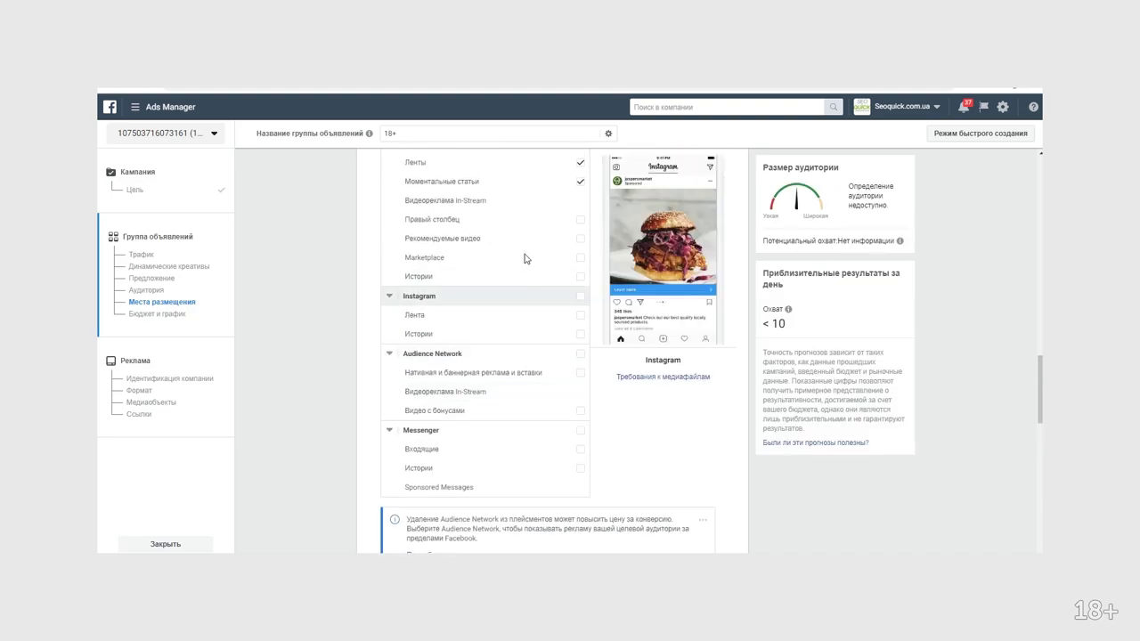
scroll(422, 271, up, 1)
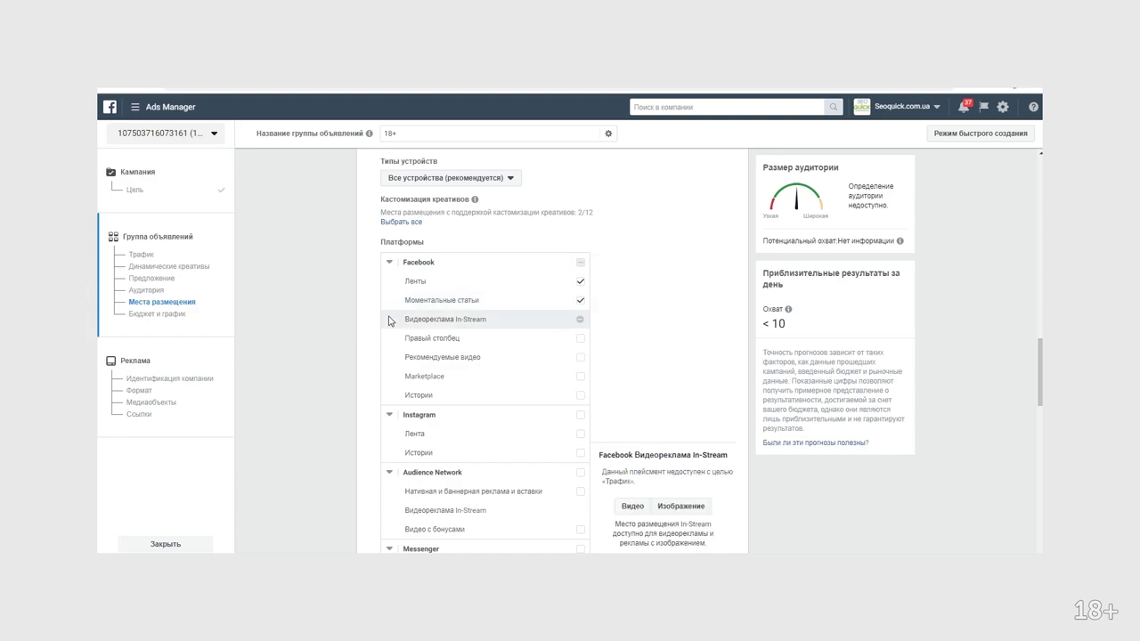
scroll(378, 325, up, 1)
Set the daily budget to 5,00 $ and keep the ad group running continuously from today.
scroll(378, 325, down, 7)
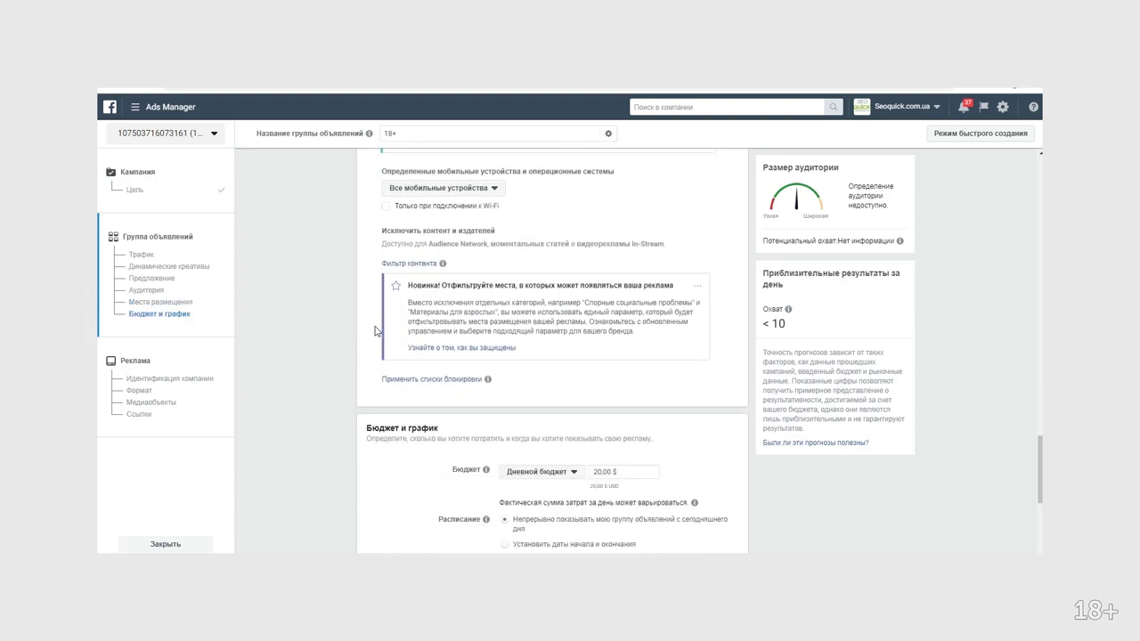
scroll(374, 330, down, 2)
scroll(402, 326, down, 1)
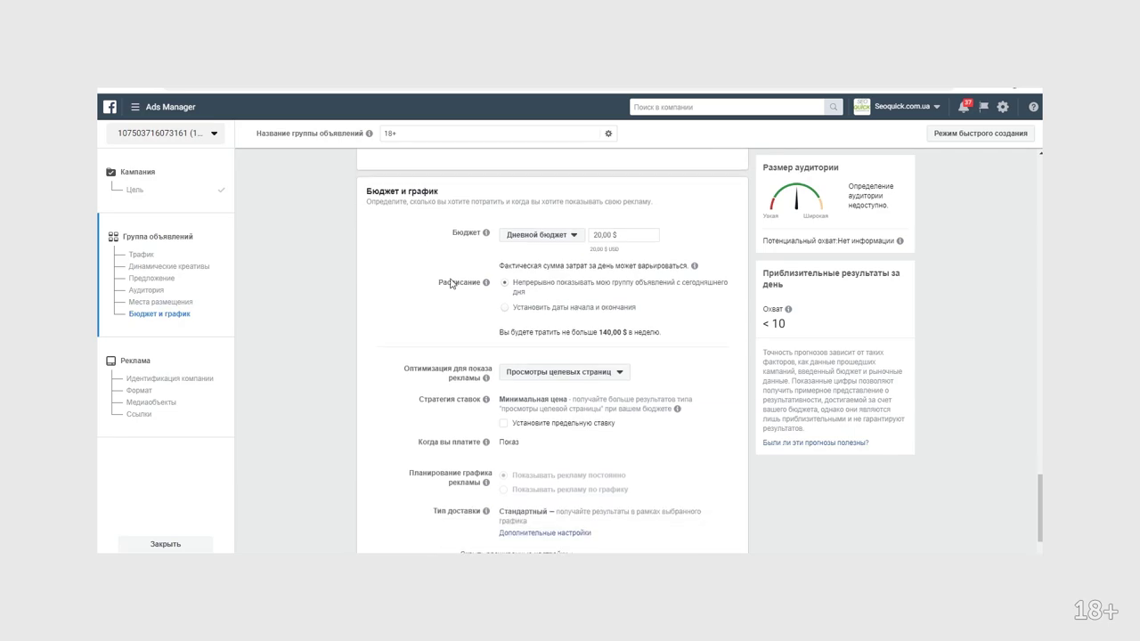
click(541, 236)
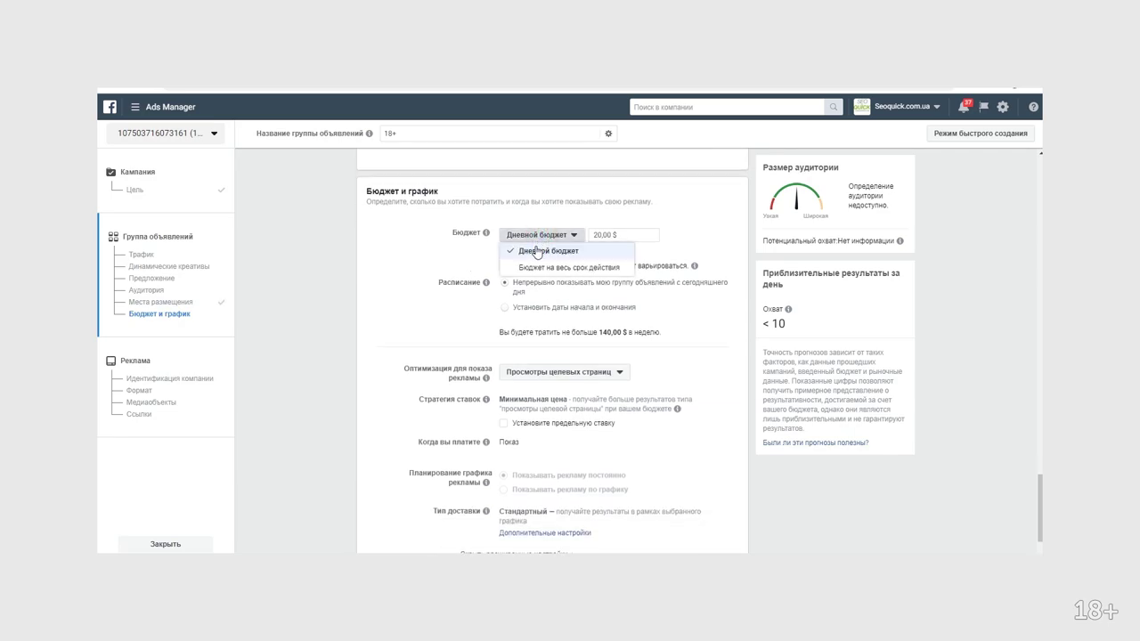
click(534, 253)
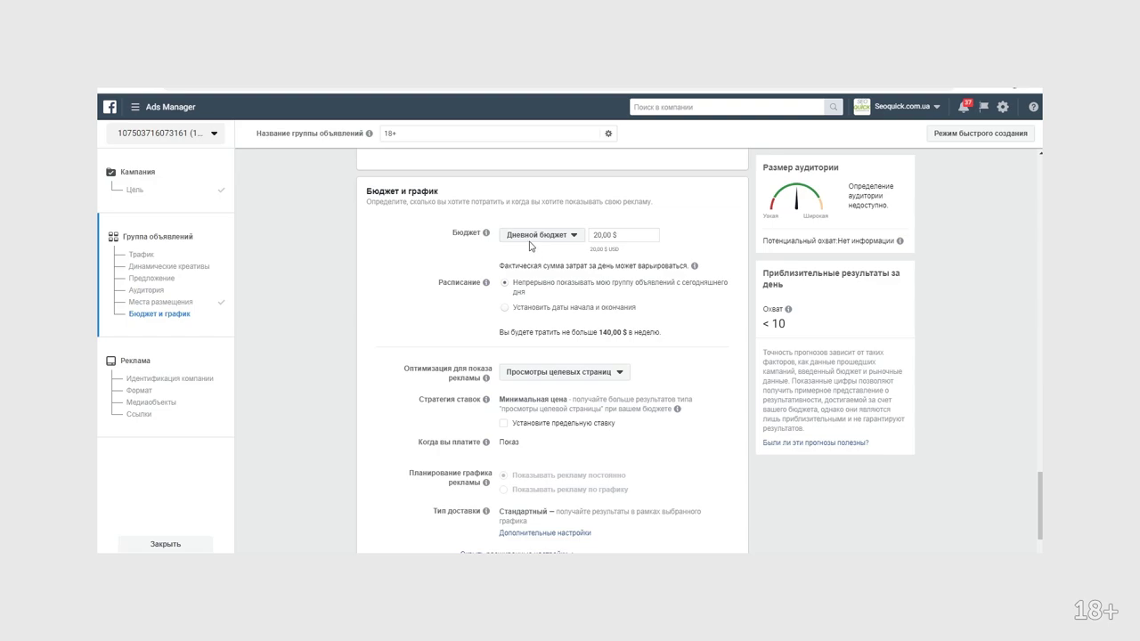
click(547, 236)
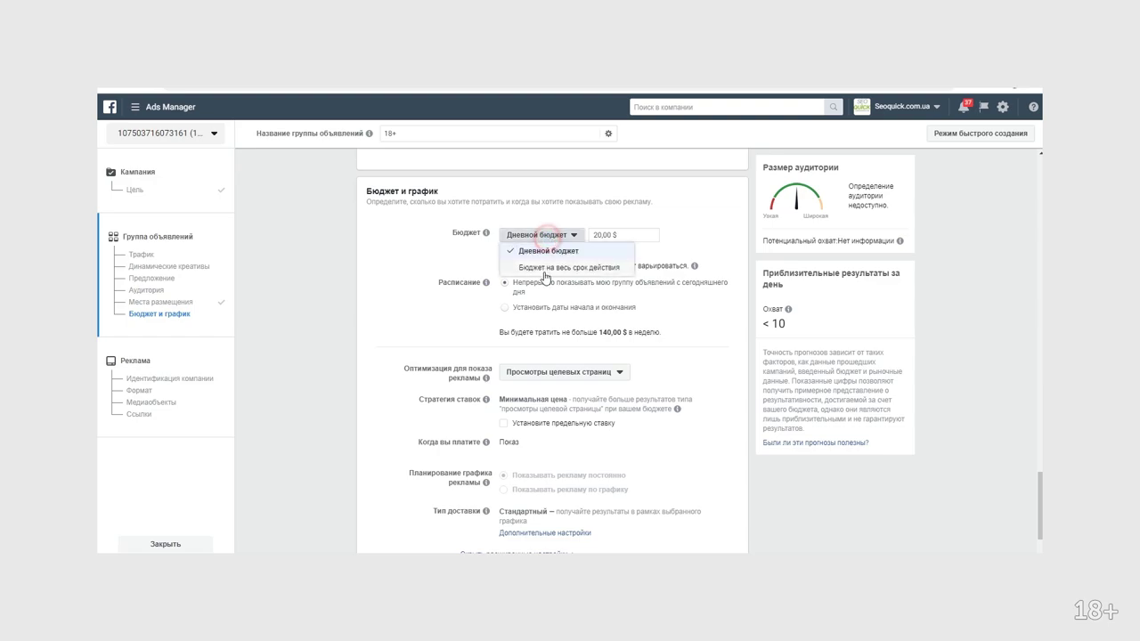
click(484, 255)
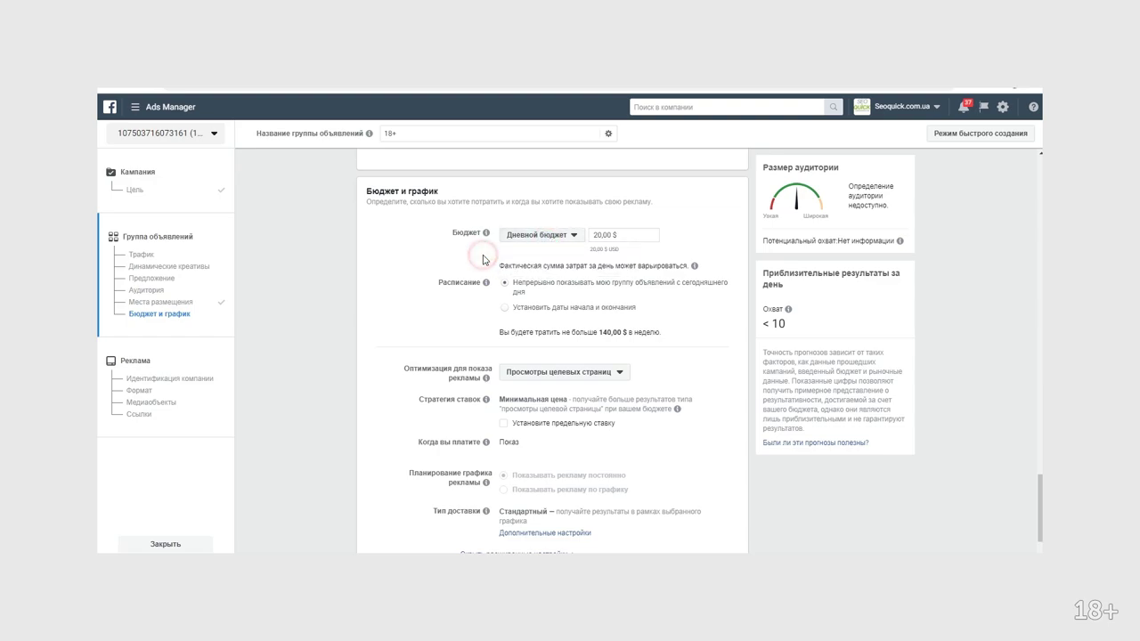
double_click(599, 235)
text(5)
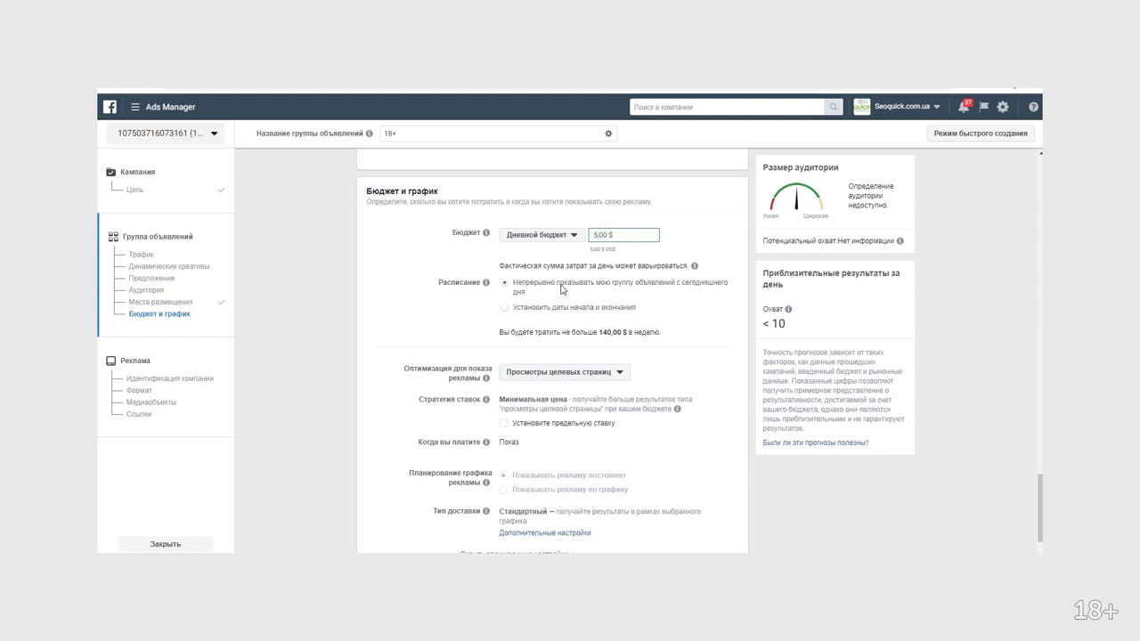
click(557, 310)
click(552, 287)
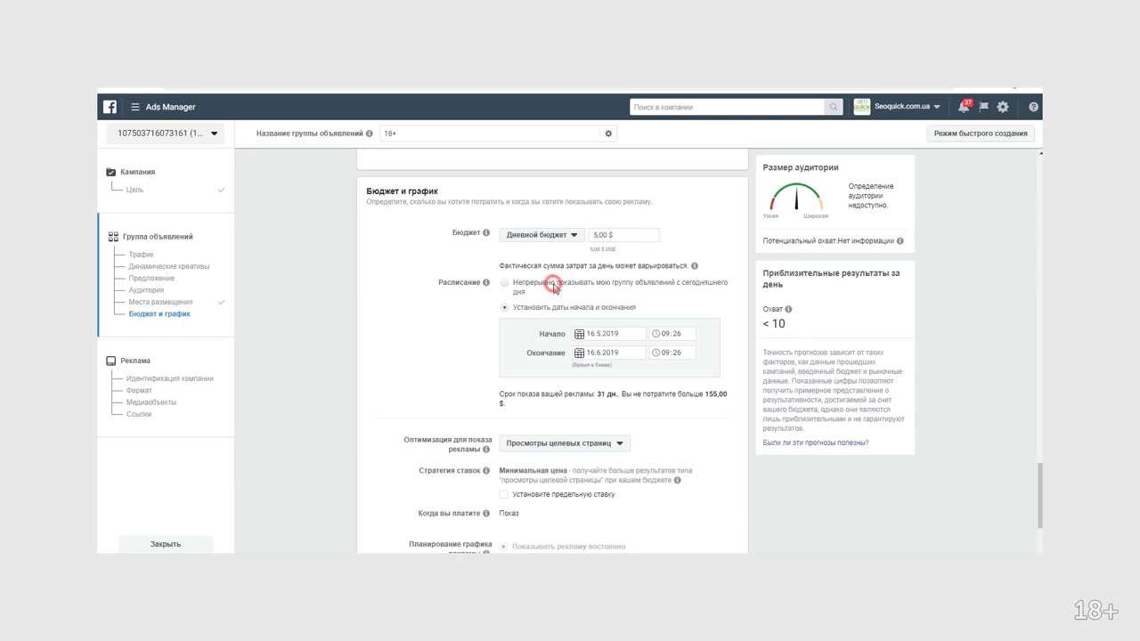
Change the ad delivery optimization to Клики по ссылке.
scroll(486, 336, down, 1)
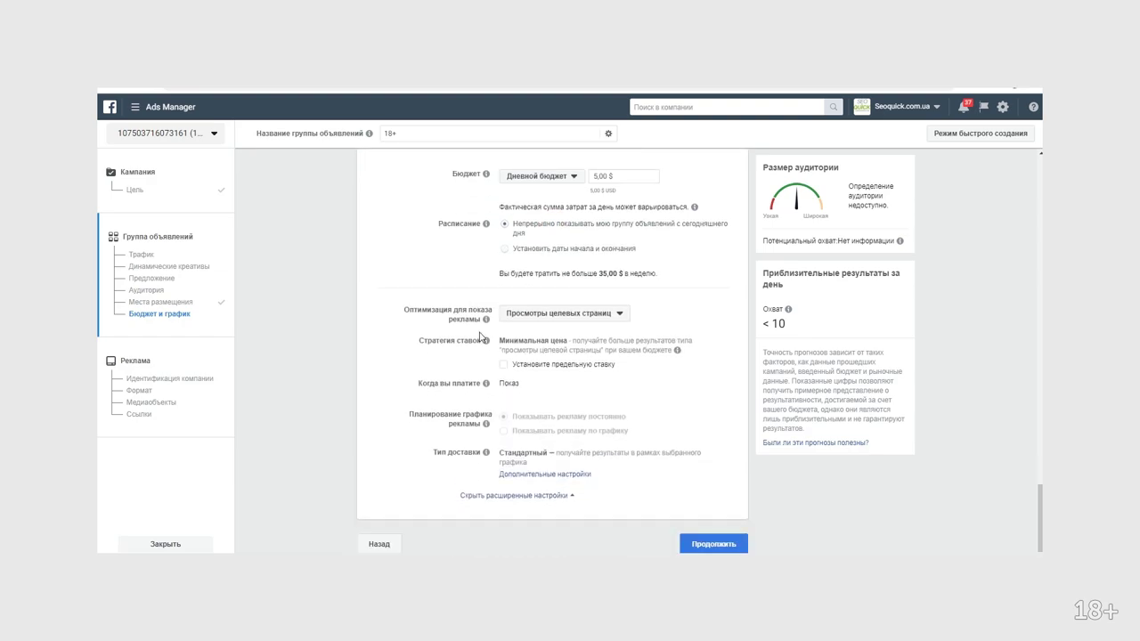
click(574, 317)
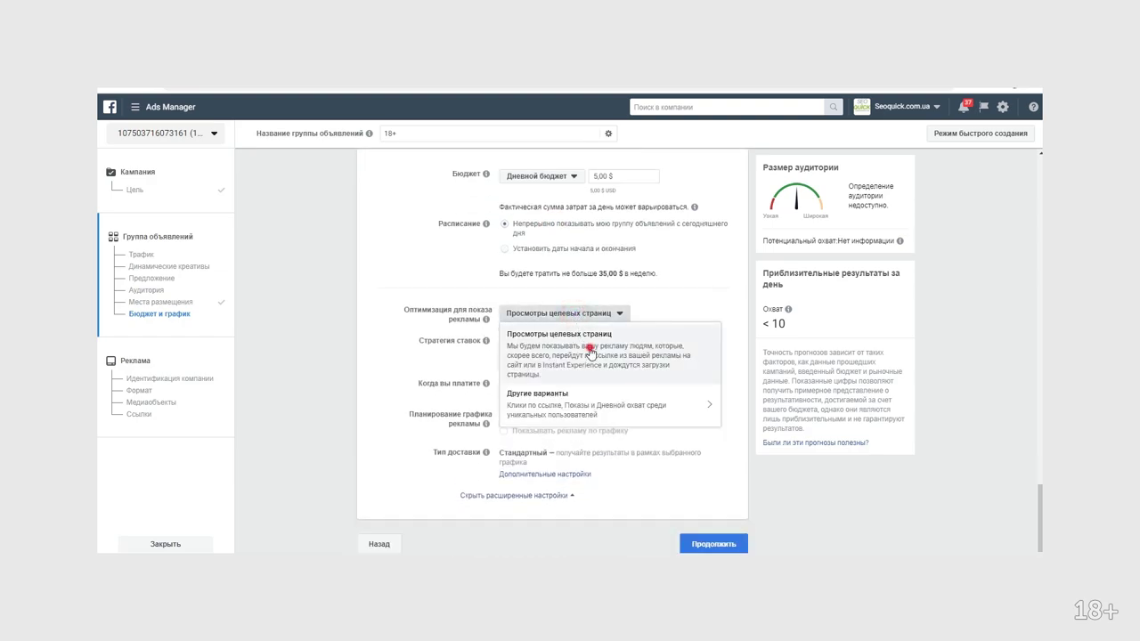
click(590, 356)
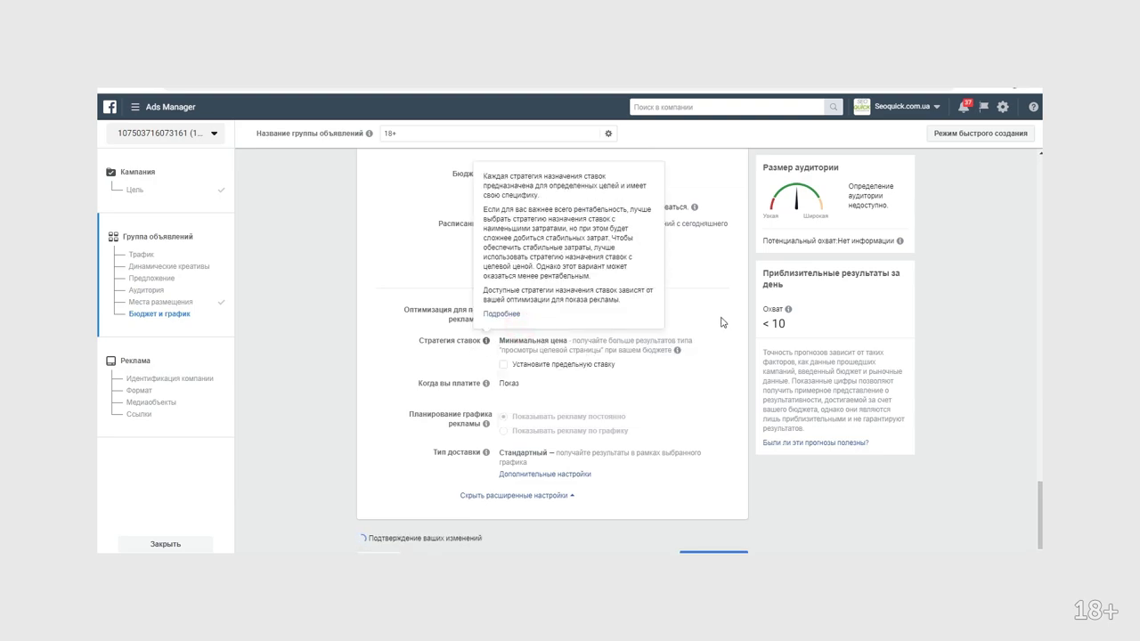
click(620, 313)
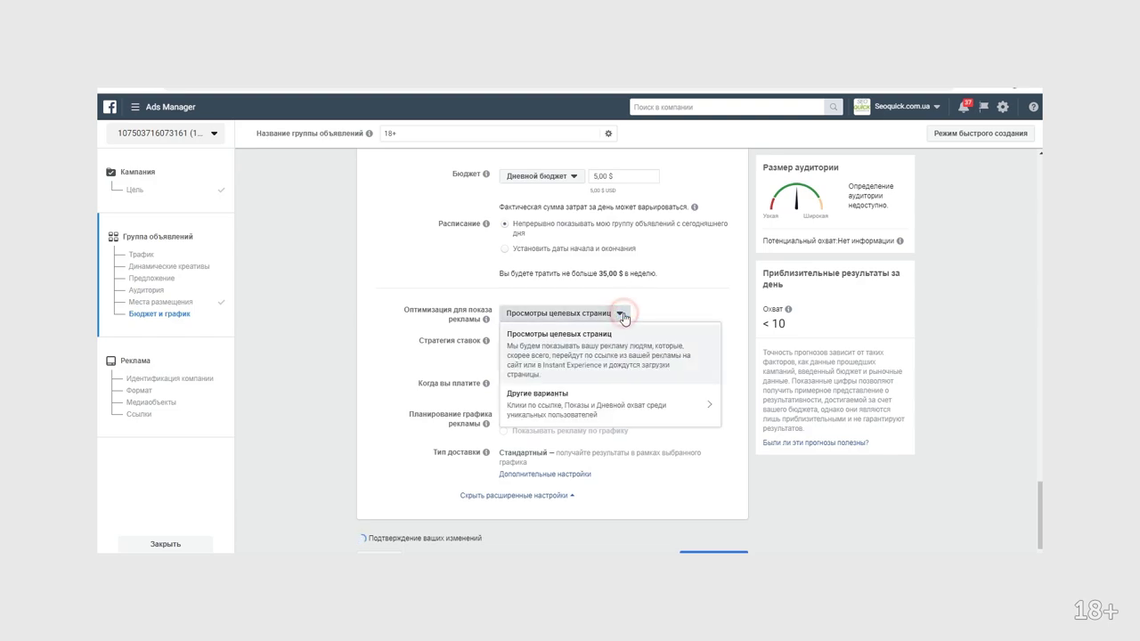
mouse_move(610, 407)
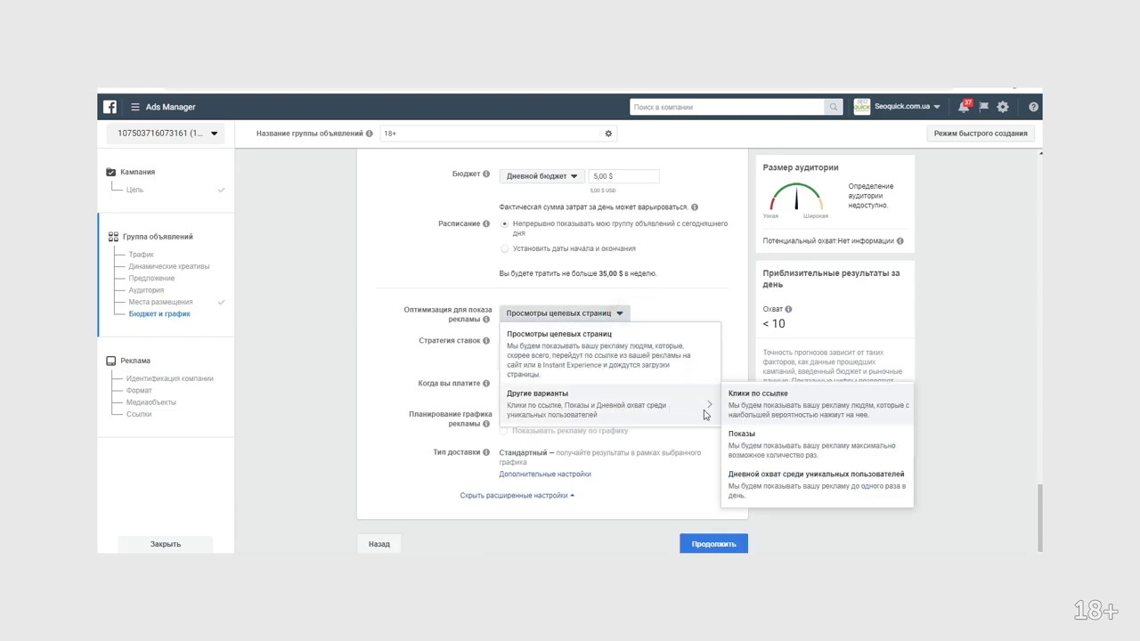
click(756, 410)
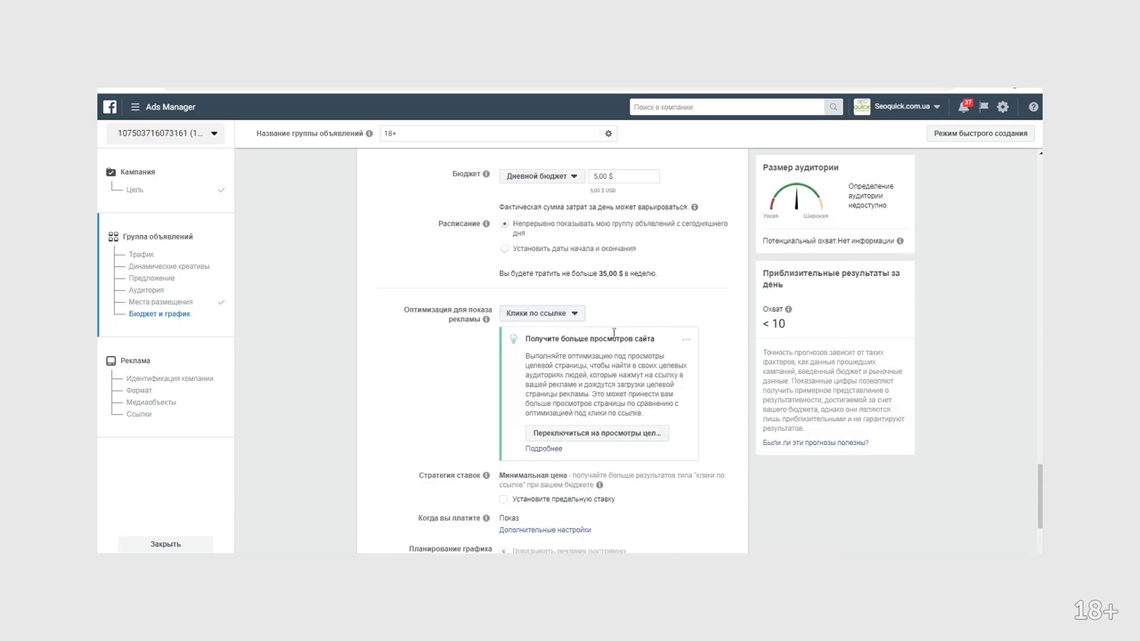
Enable the bid cap at 0,50 $ per link click and choose to pay for Клик по ссылке (CPC).
scroll(449, 364, down, 3)
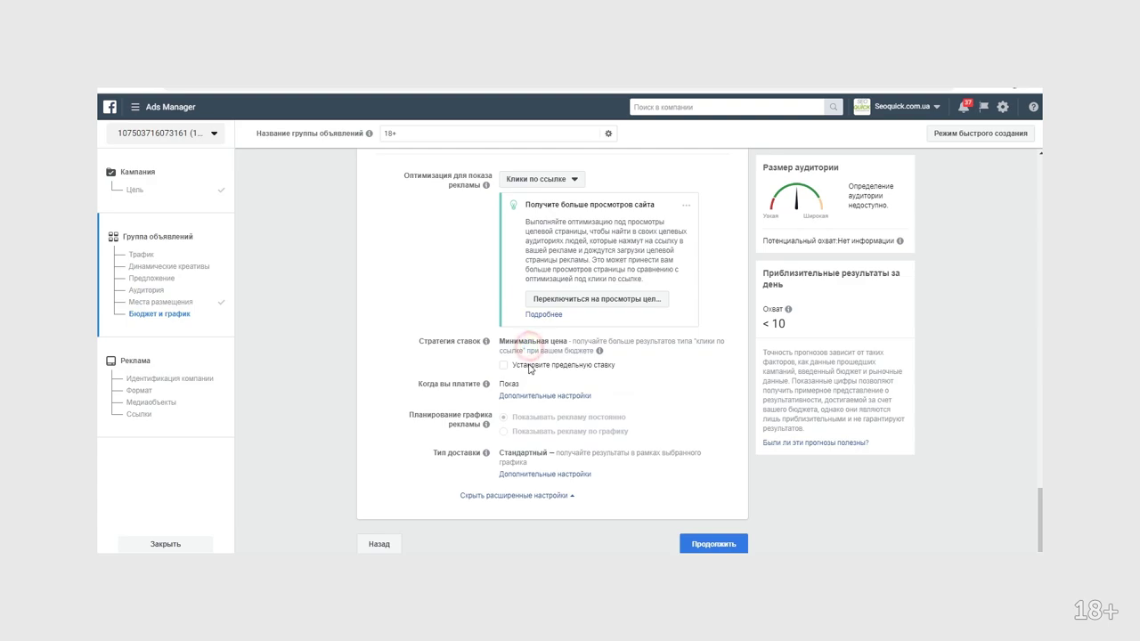
click(563, 365)
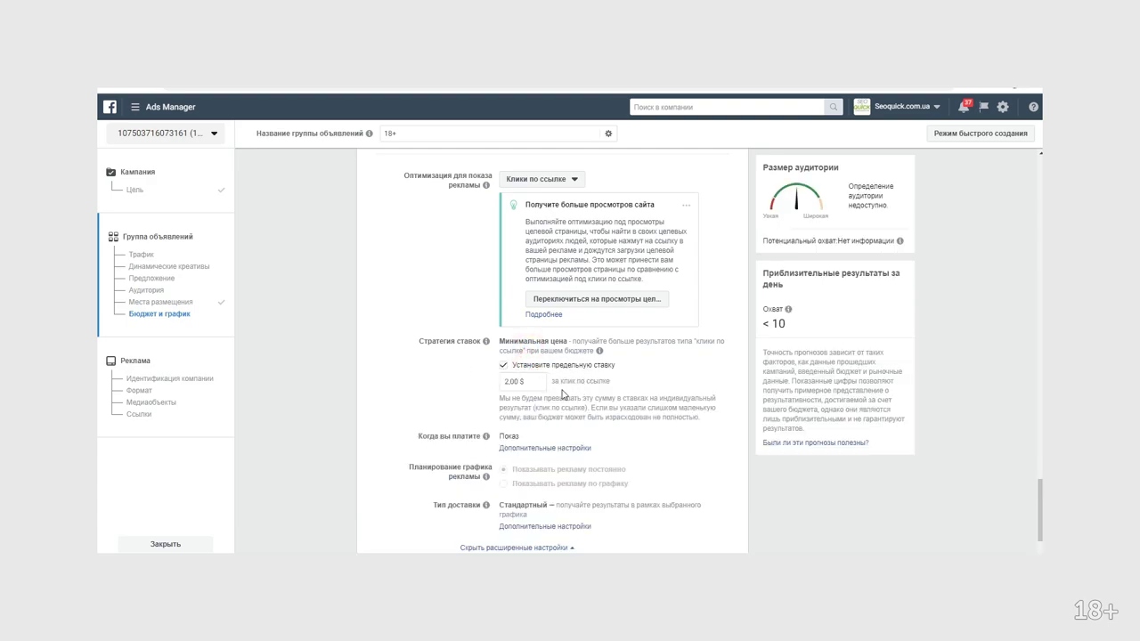
click(511, 380)
key(BackSpace)
text(0)
key(Right)
key(Delete)
text(5)
click(656, 373)
click(555, 448)
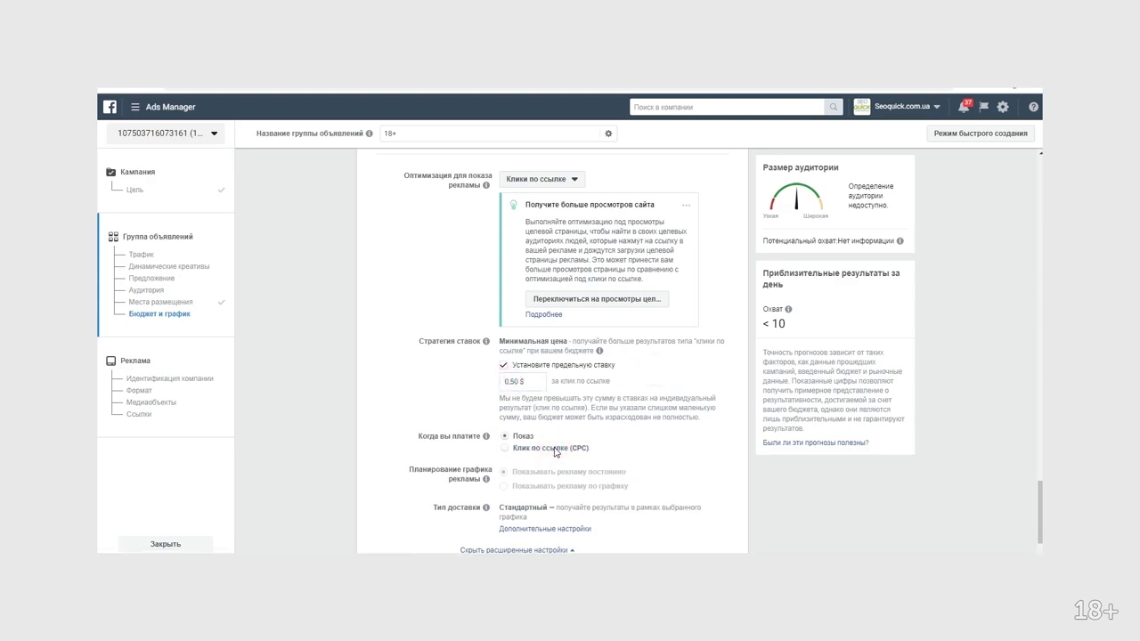
click(550, 451)
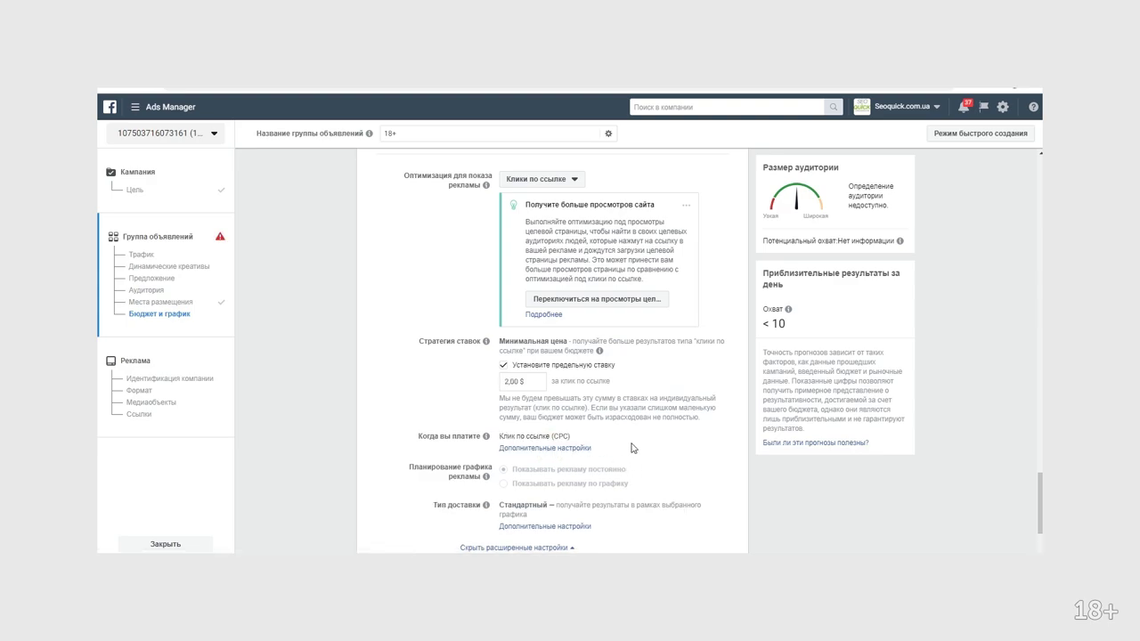
Raise the ad group's daily budget to 10,00 $.
scroll(659, 451, down, 1)
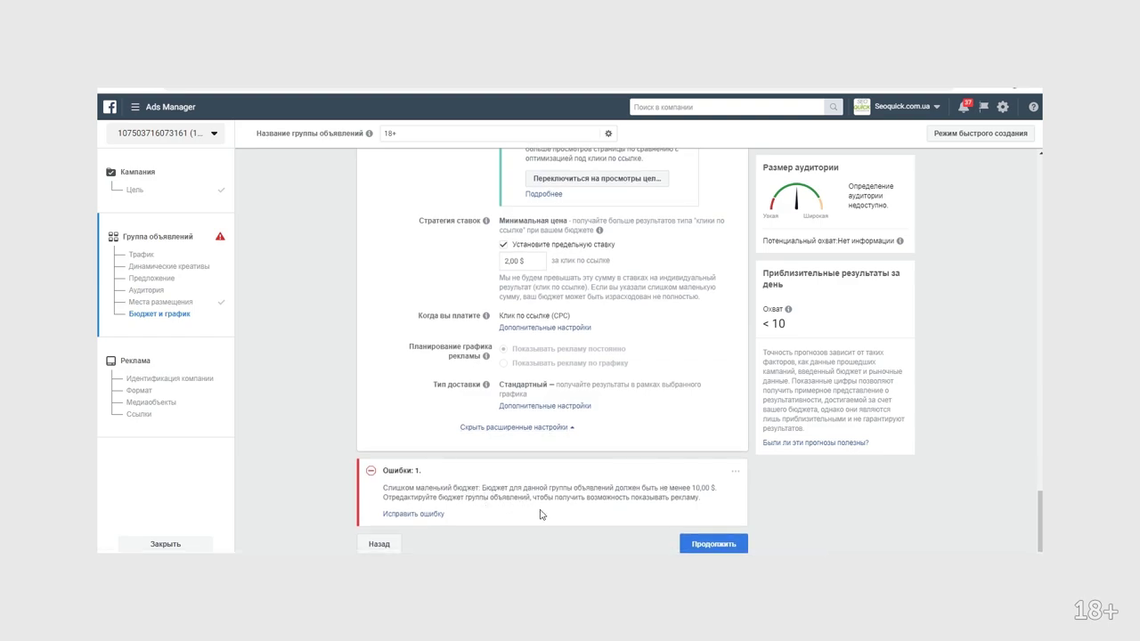
scroll(545, 517, up, 2)
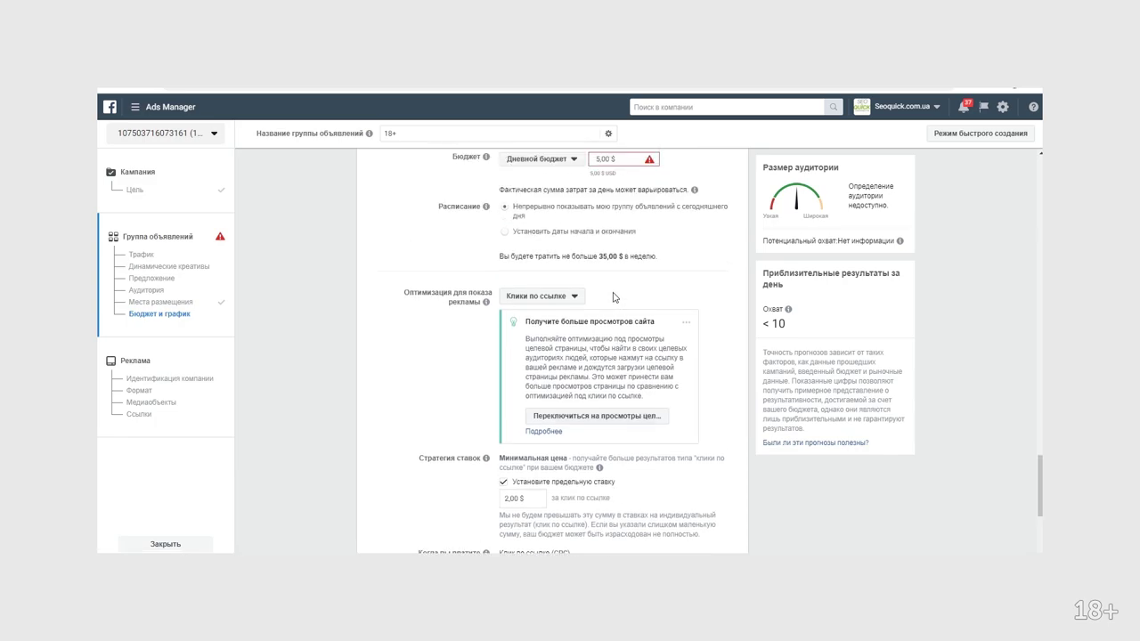
scroll(613, 297, up, 1)
double_click(599, 217)
text(10,00)
click(682, 292)
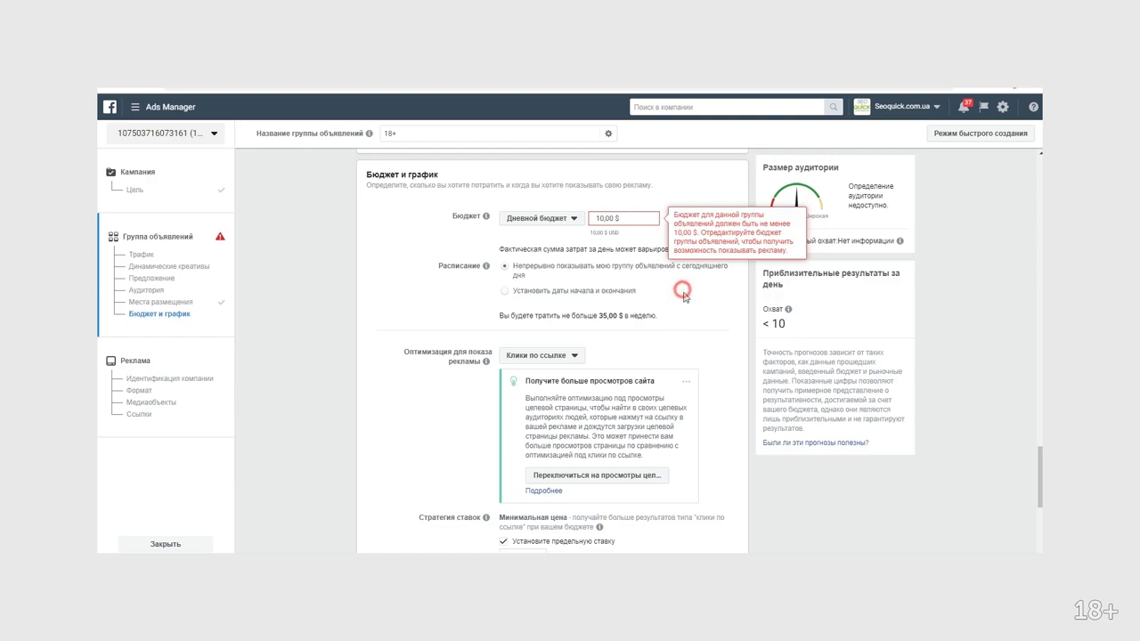
Continue to the ad creation stage and select SEOquick as the Facebook Page representing the company.
scroll(530, 381, down, 3)
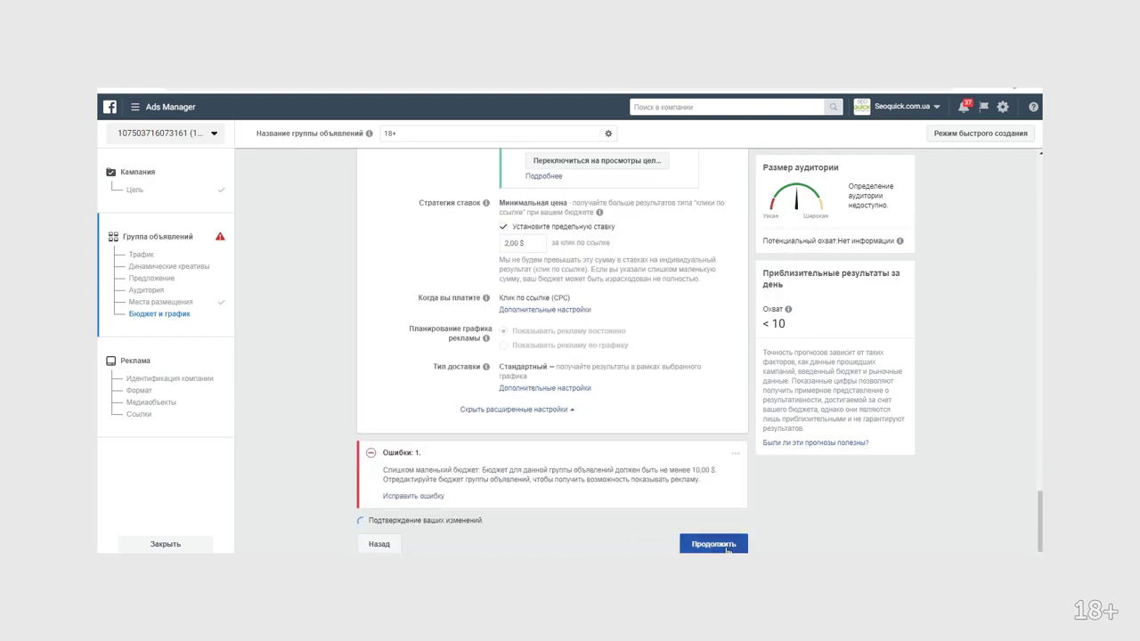
click(726, 545)
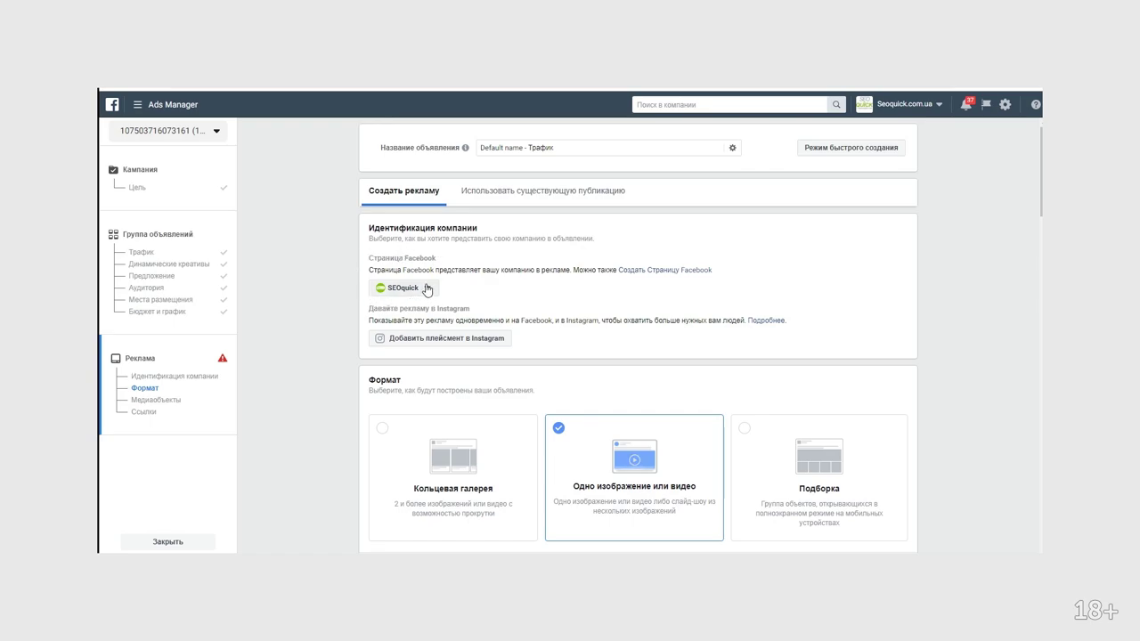
click(390, 290)
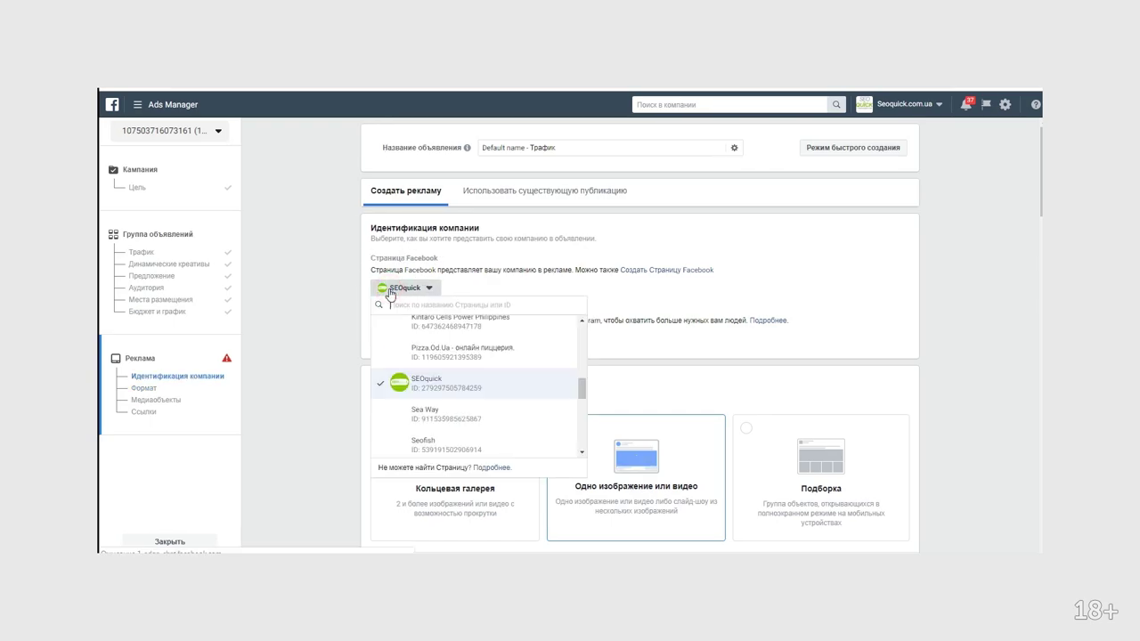
click(402, 383)
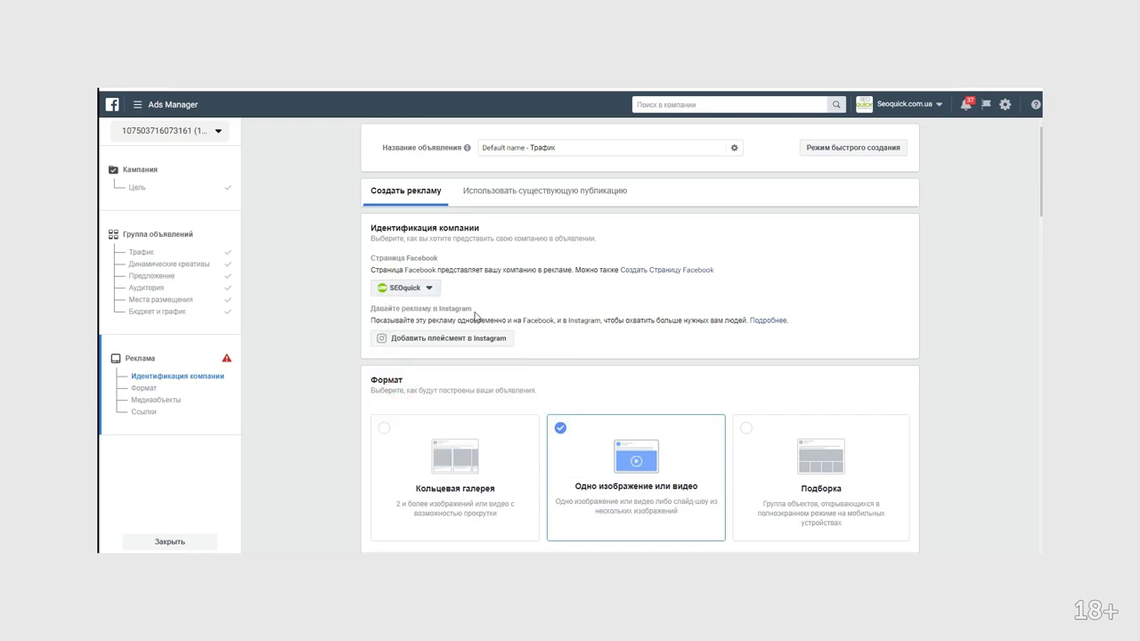
Add the 400 × 300 image of a phone with the Instagram logo and growth chart from the account gallery.
scroll(473, 315, down, 1)
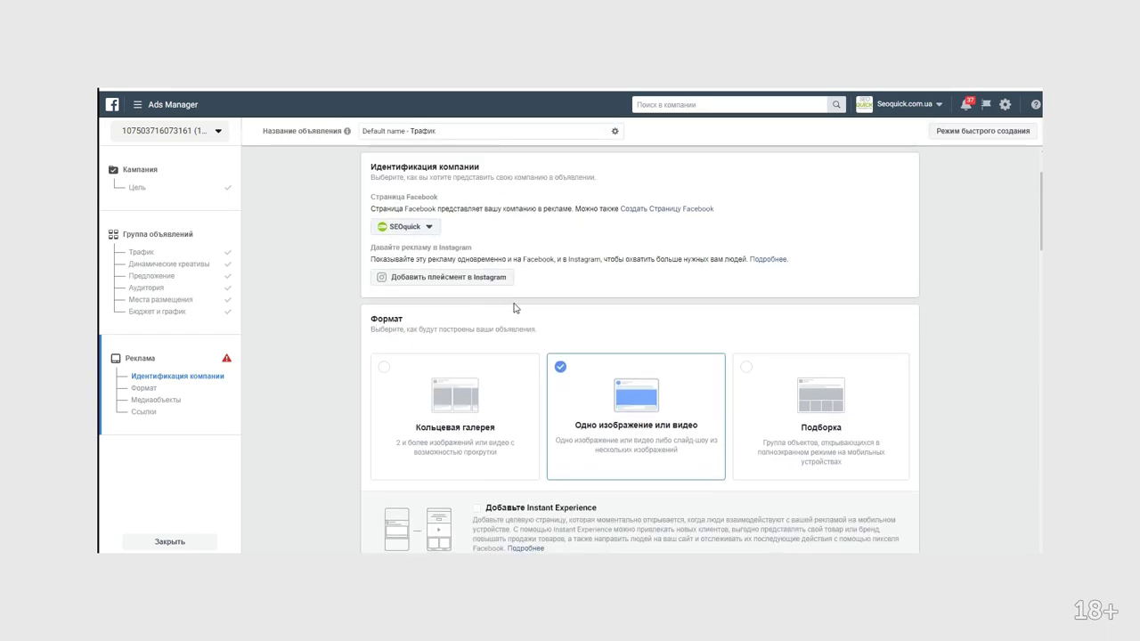
scroll(509, 285, down, 2)
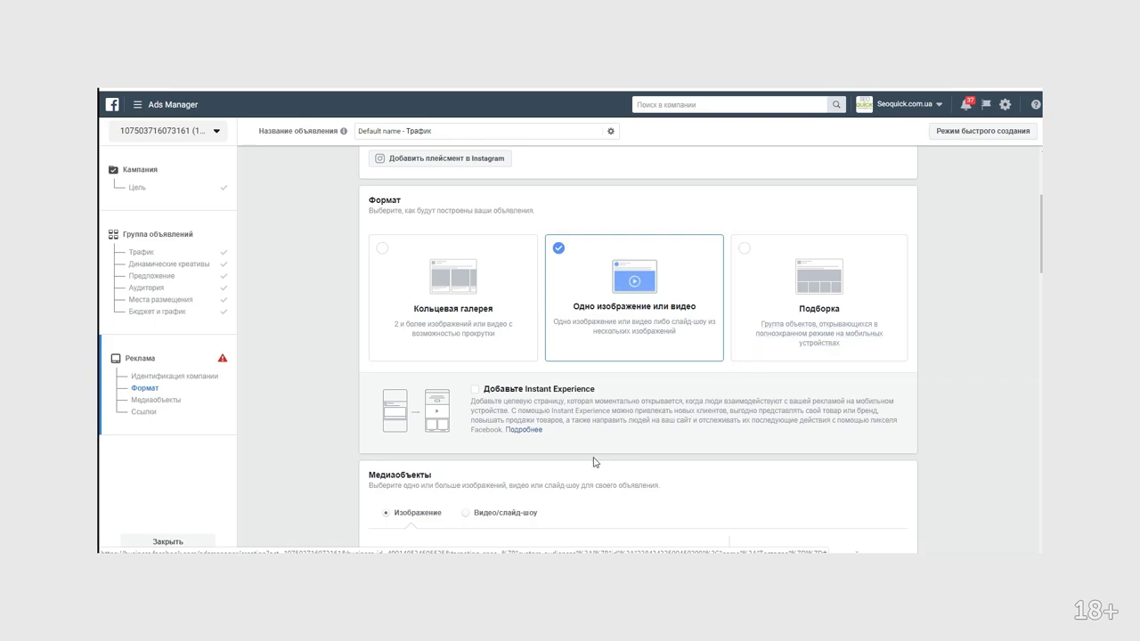
scroll(553, 441, down, 2)
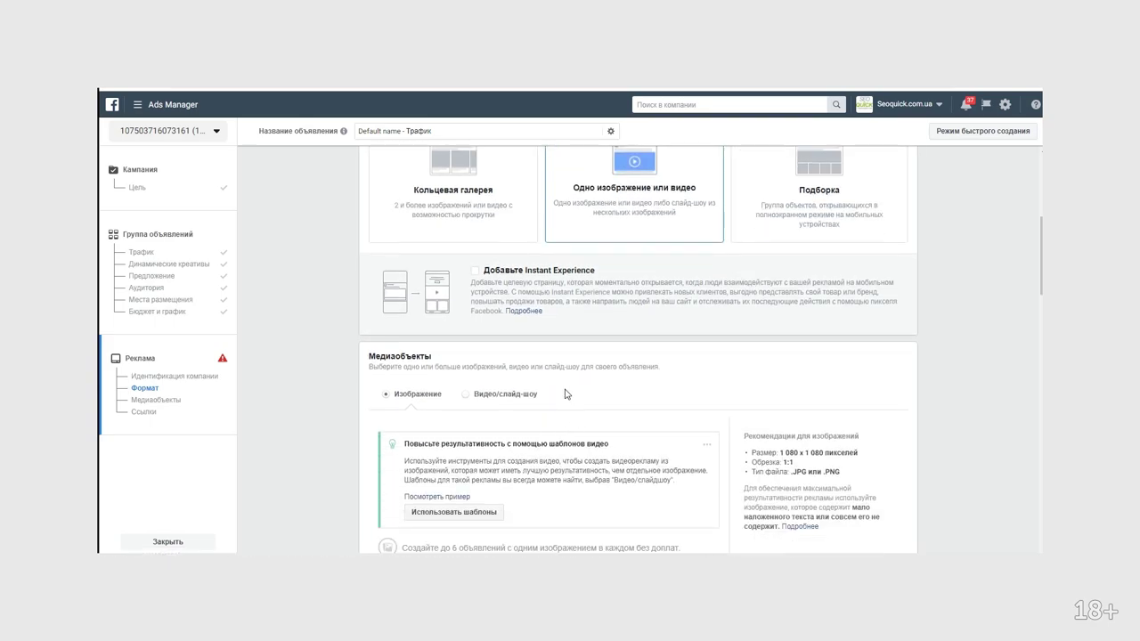
scroll(554, 365, down, 2)
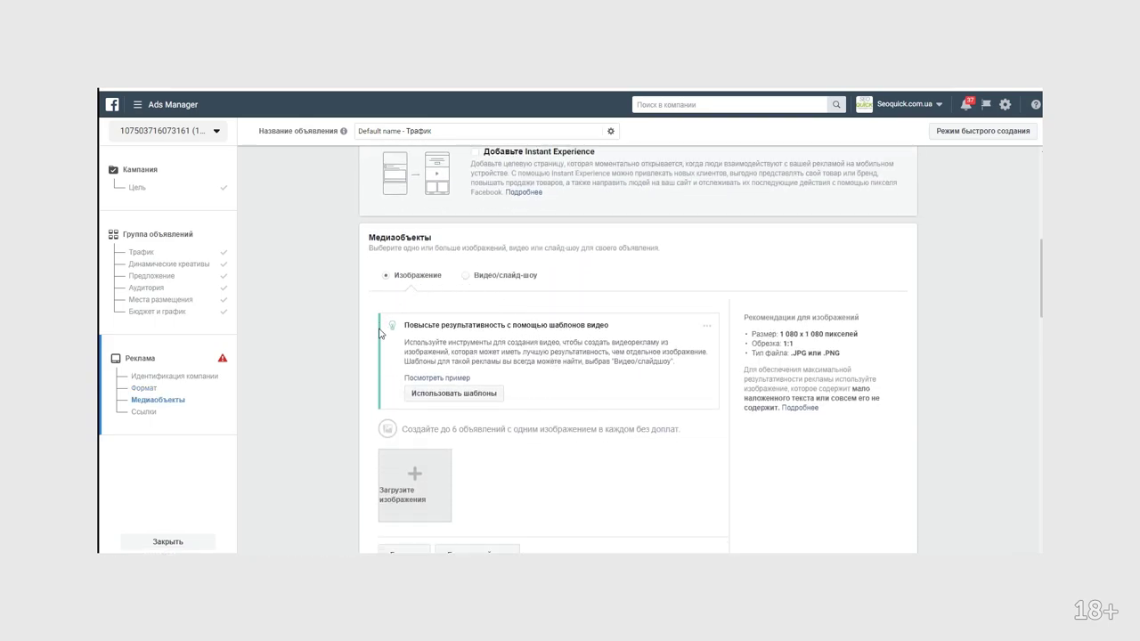
scroll(544, 381, down, 2)
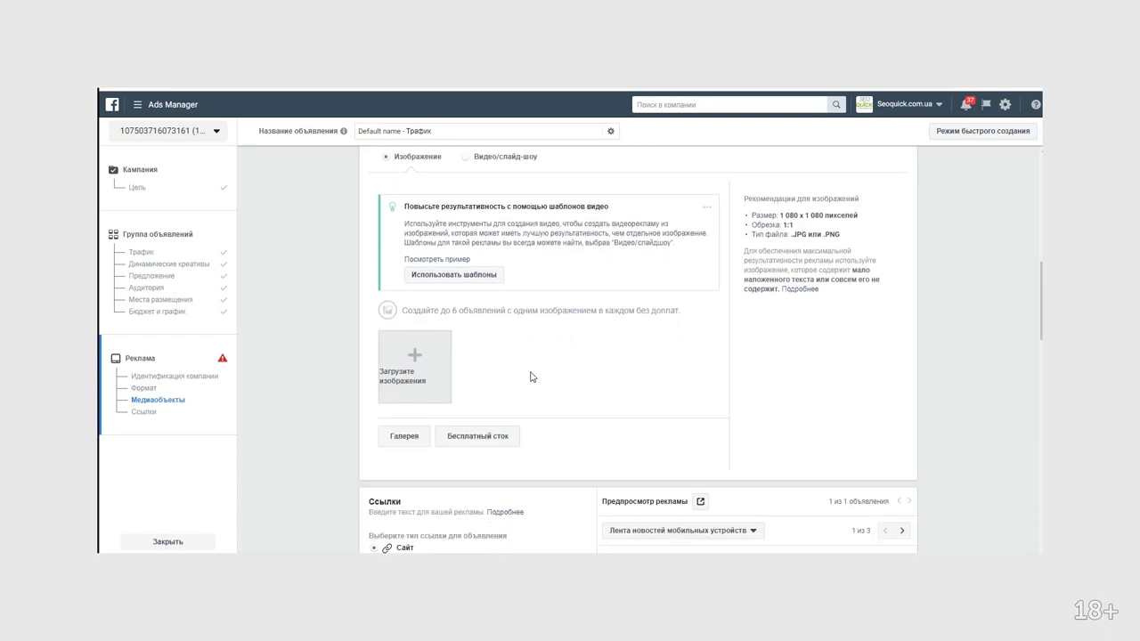
click(416, 438)
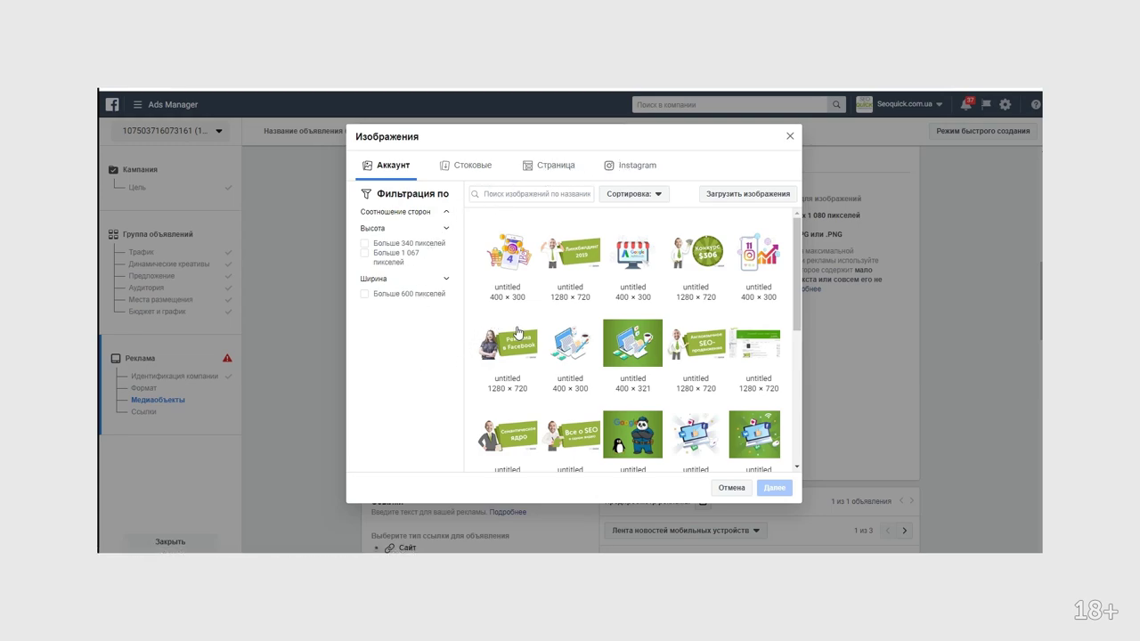
click(756, 266)
click(771, 524)
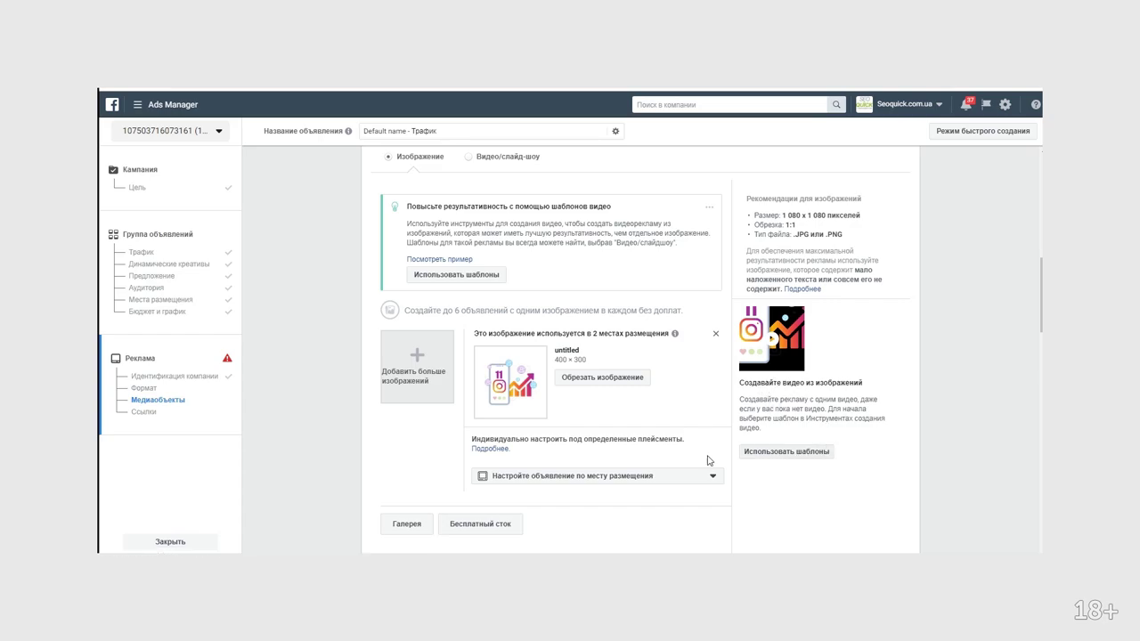
Enter the ad text "Узнай 11 секретов продвижения в инсте".
scroll(670, 460, down, 1)
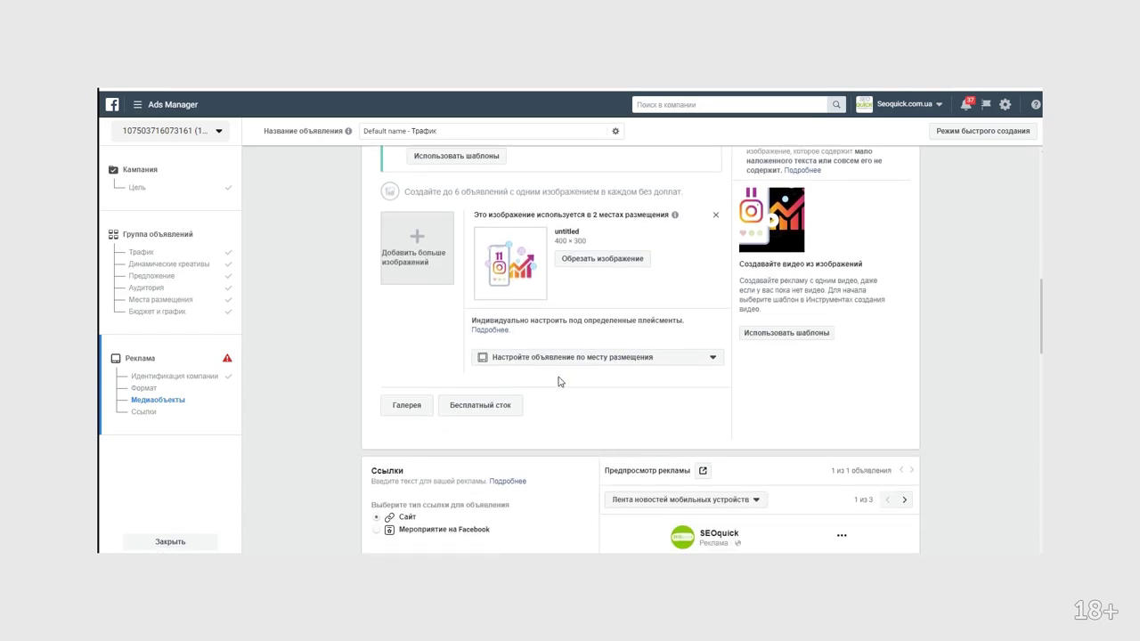
scroll(499, 432, down, 2)
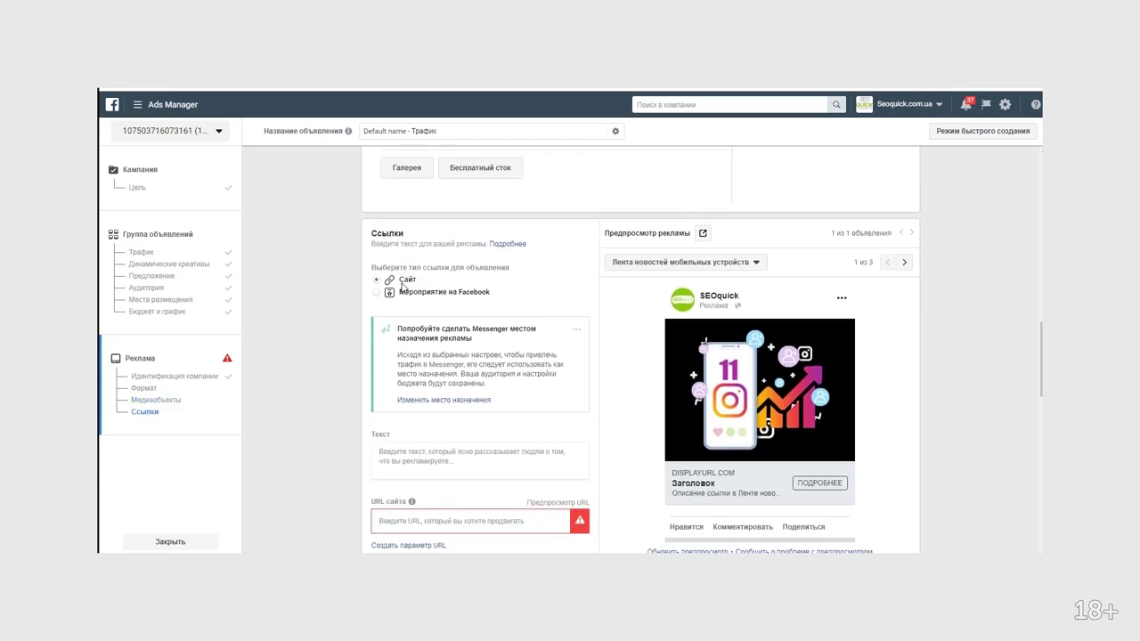
scroll(402, 287, down, 1)
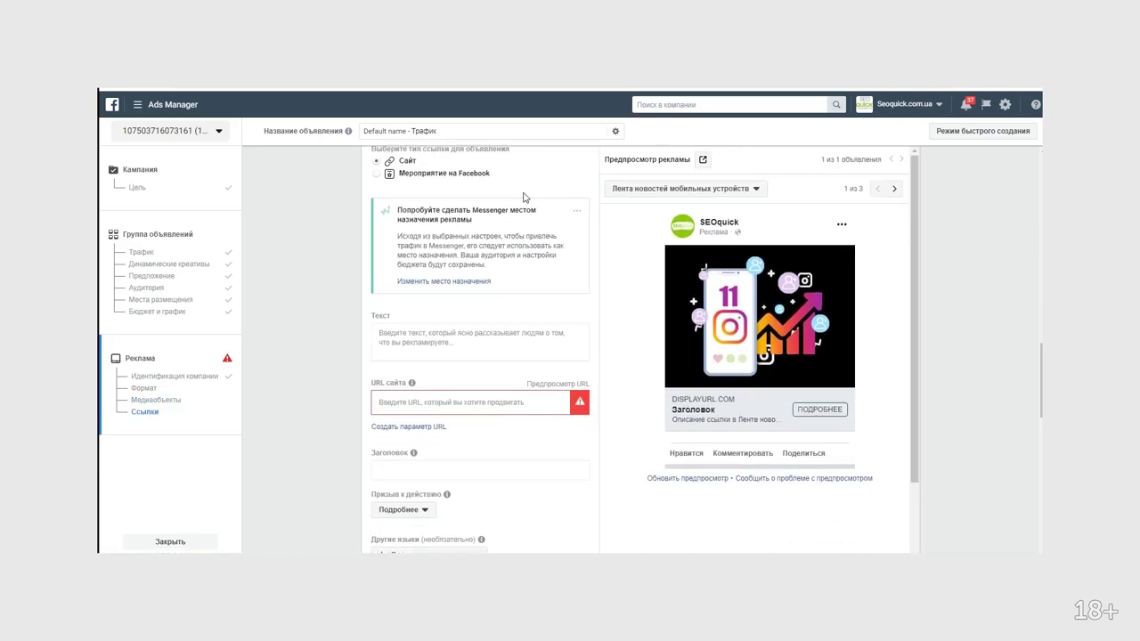
scroll(453, 181, up, 1)
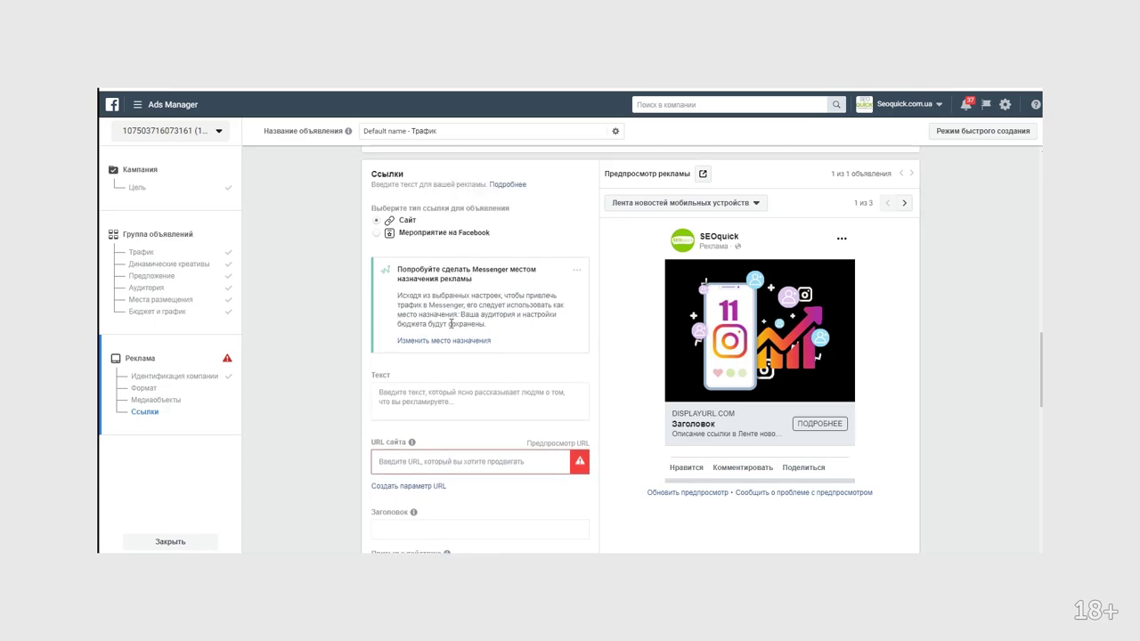
scroll(451, 324, down, 1)
click(456, 340)
text(Узнай 11 секретов продвижения в инсте)
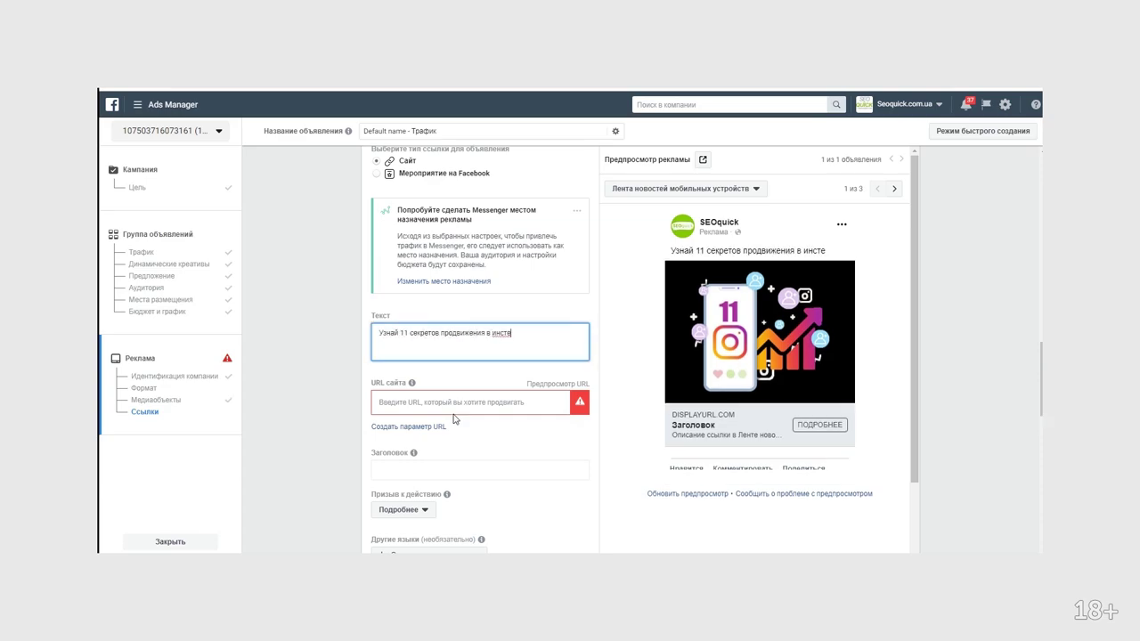
click(456, 402)
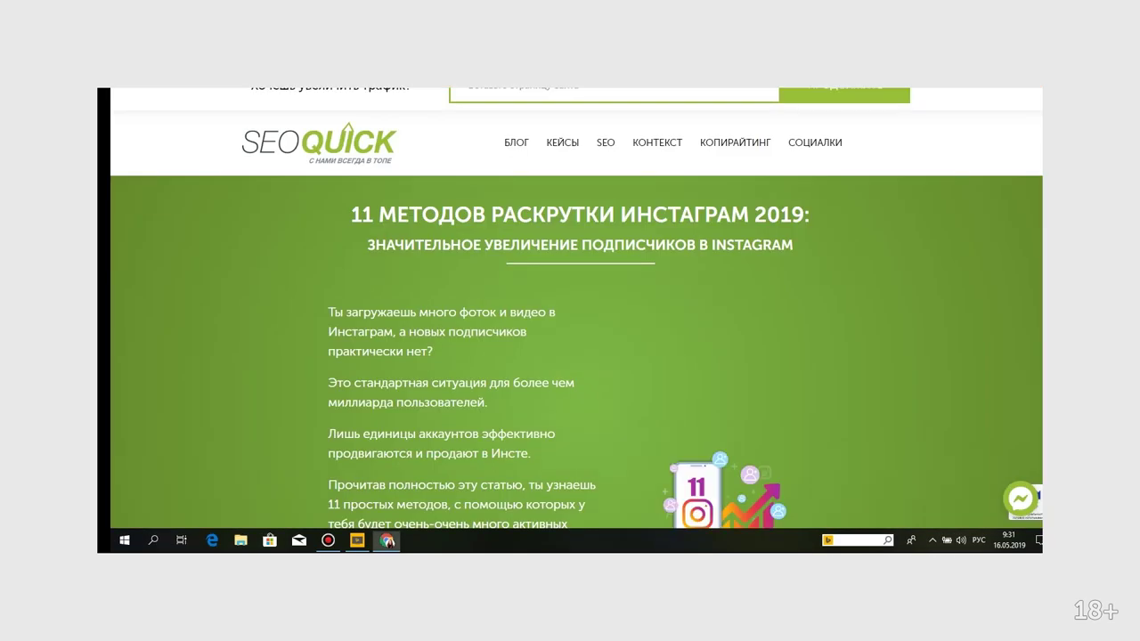
right_click(324, 89)
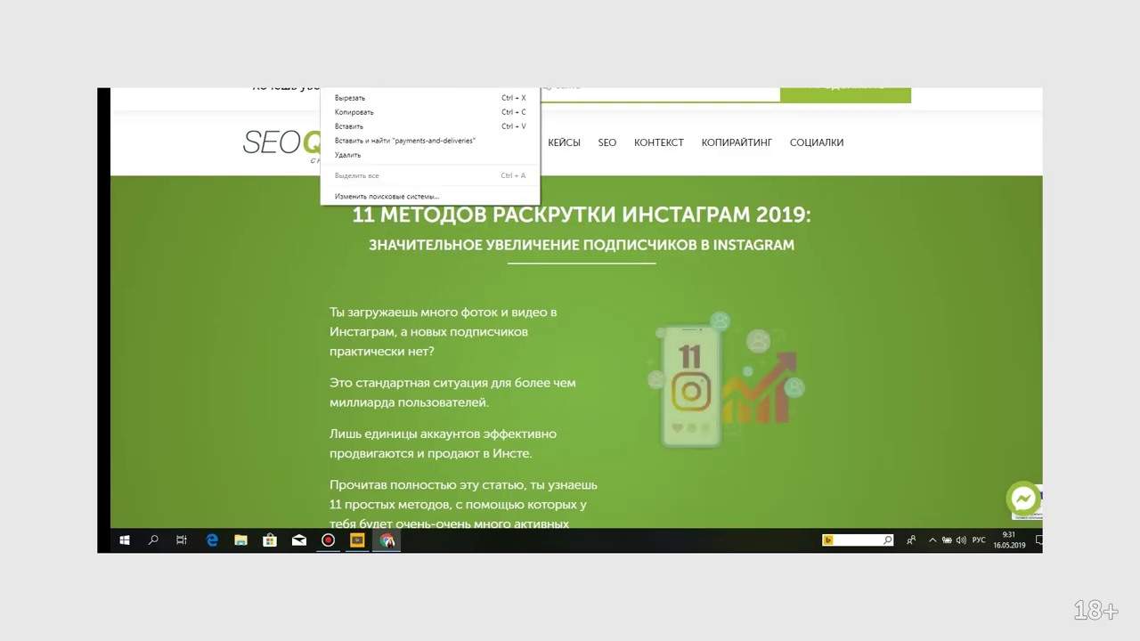
click(354, 112)
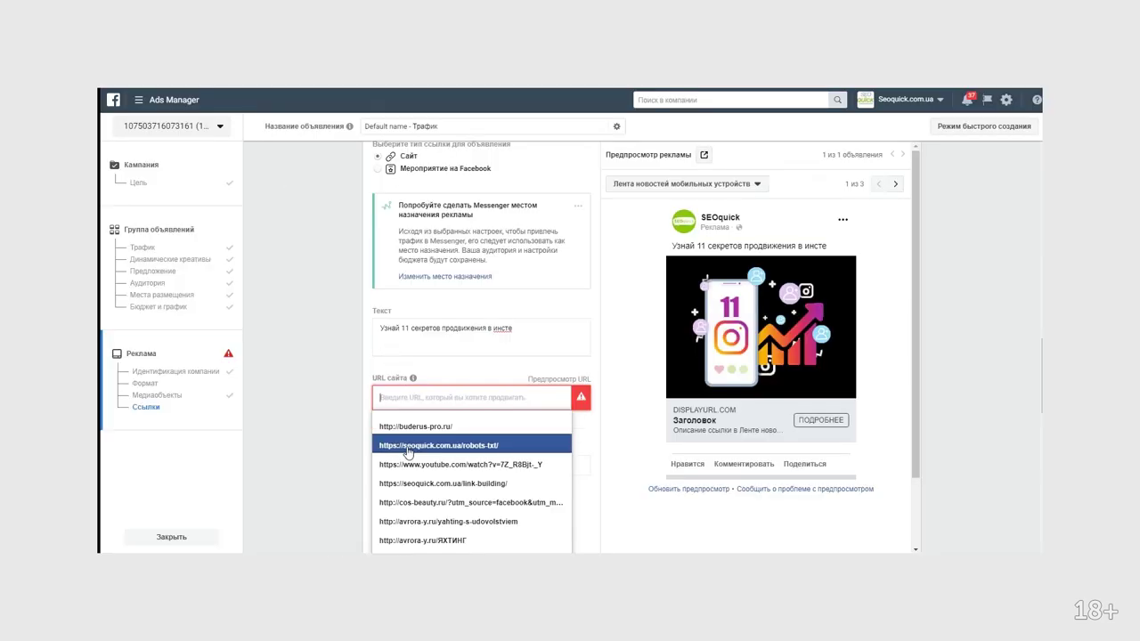
click(403, 434)
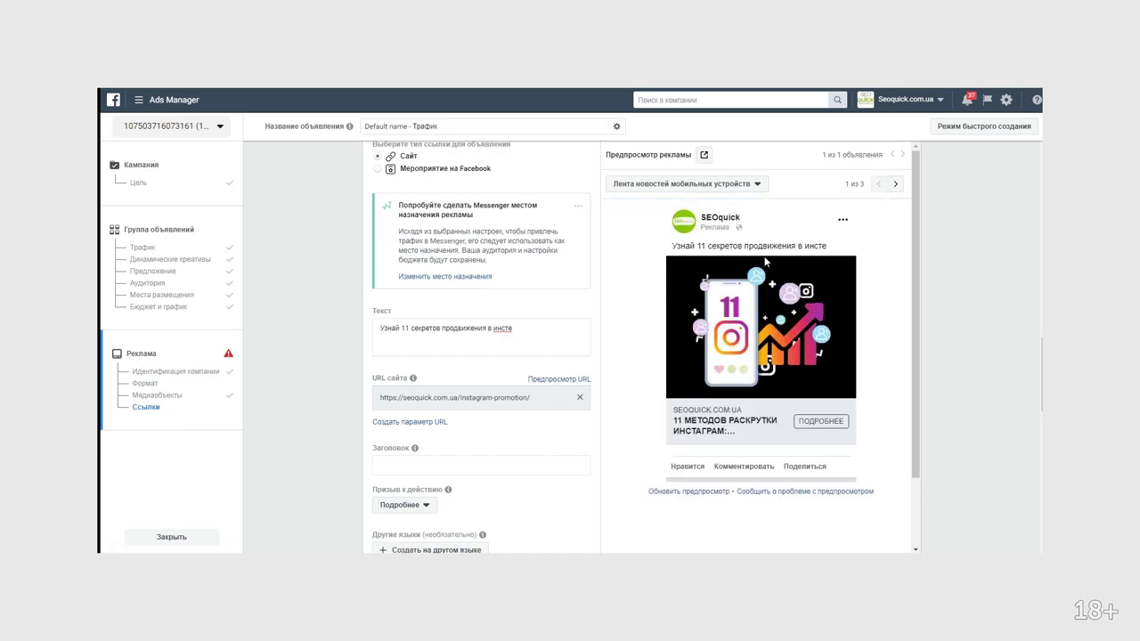
Preview the ad in the Лента новостей на ПК placement.
click(727, 185)
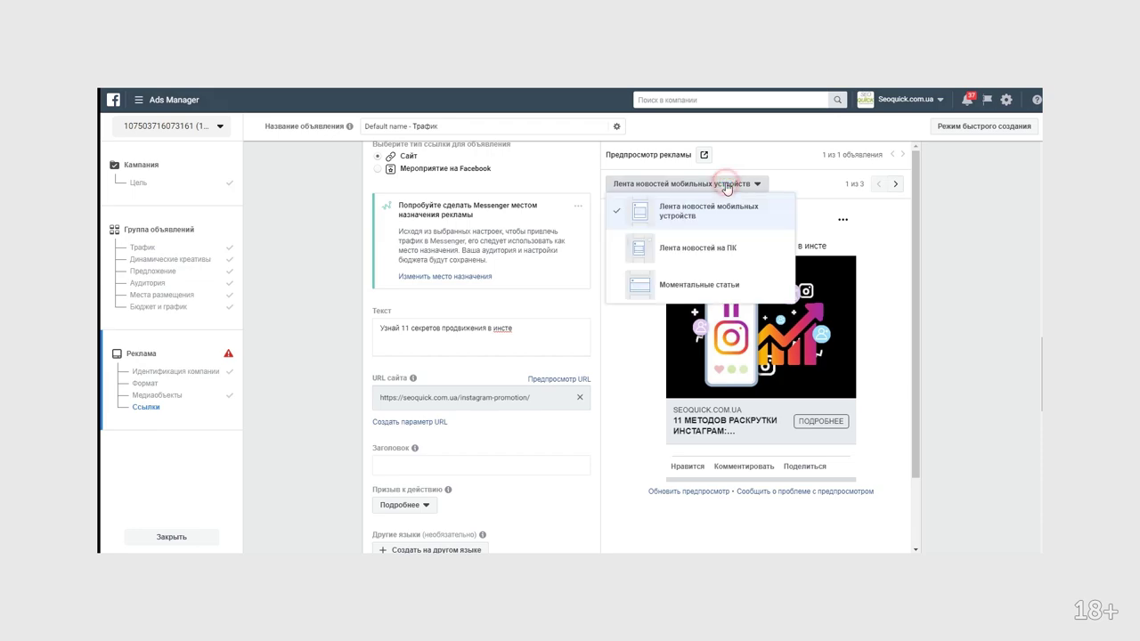
click(704, 253)
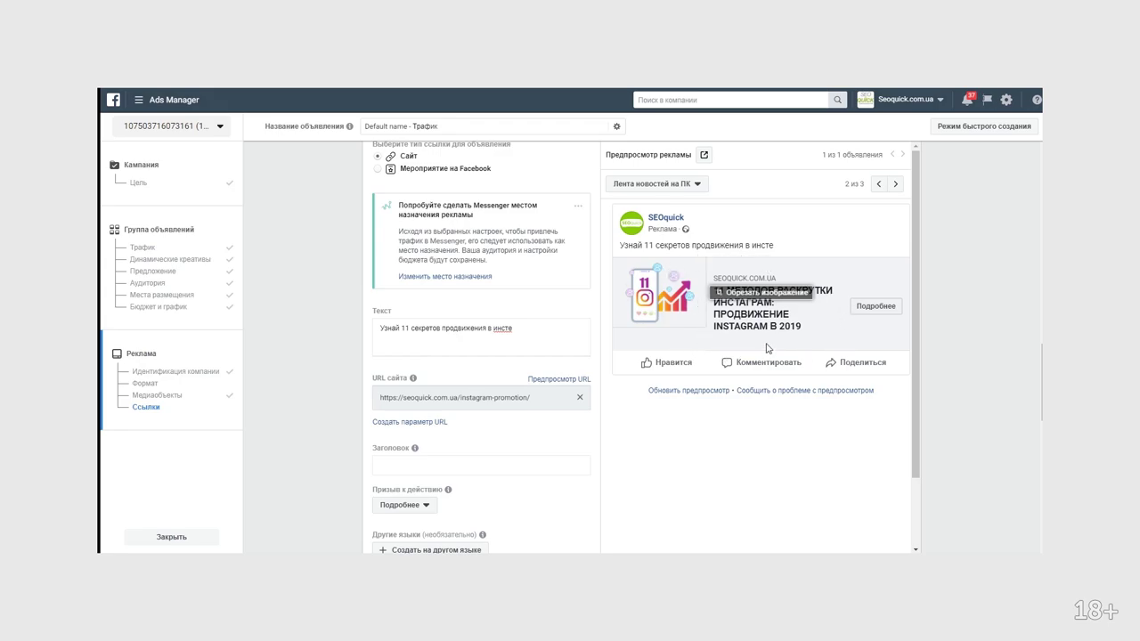
Preview the ad in the Моментальные статьи and Лента новостей мобильных устройств placements.
click(681, 184)
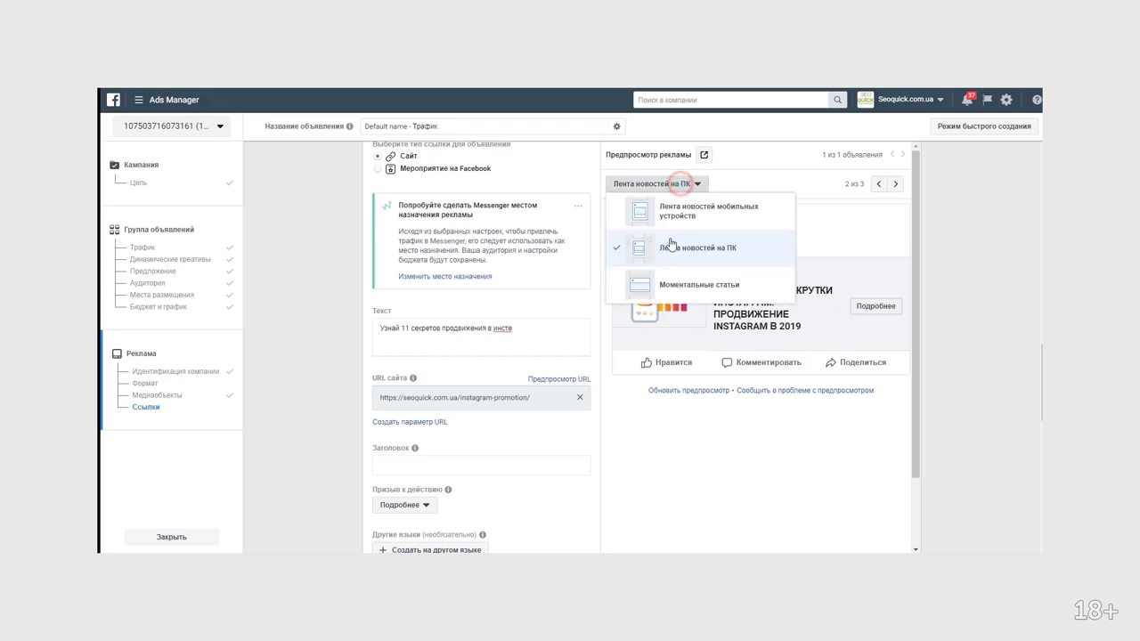
click(668, 289)
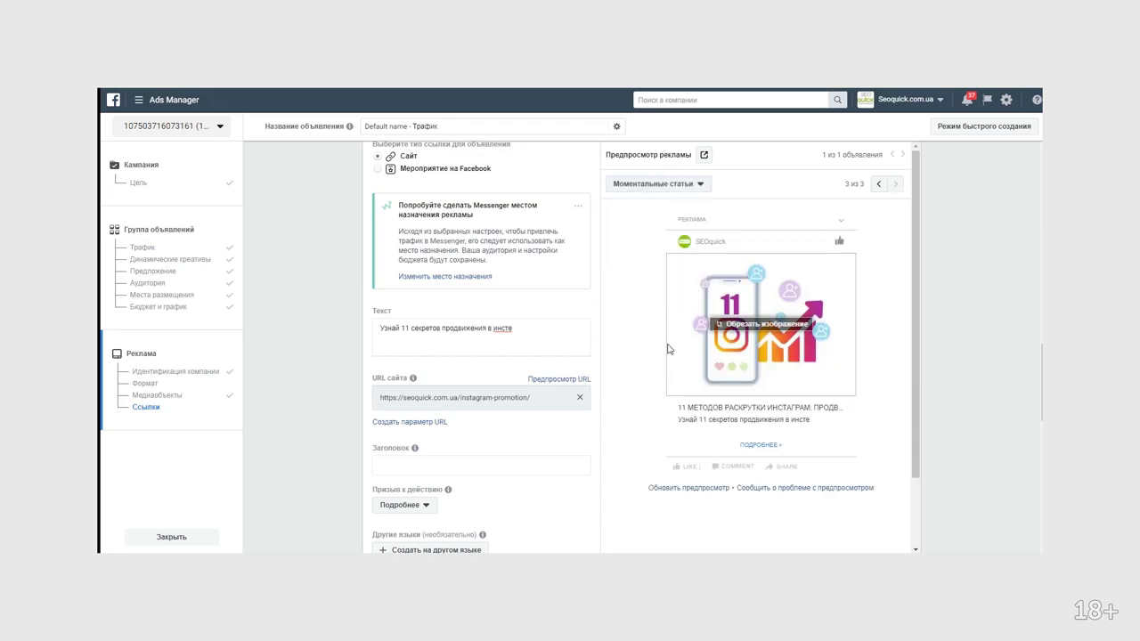
click(639, 187)
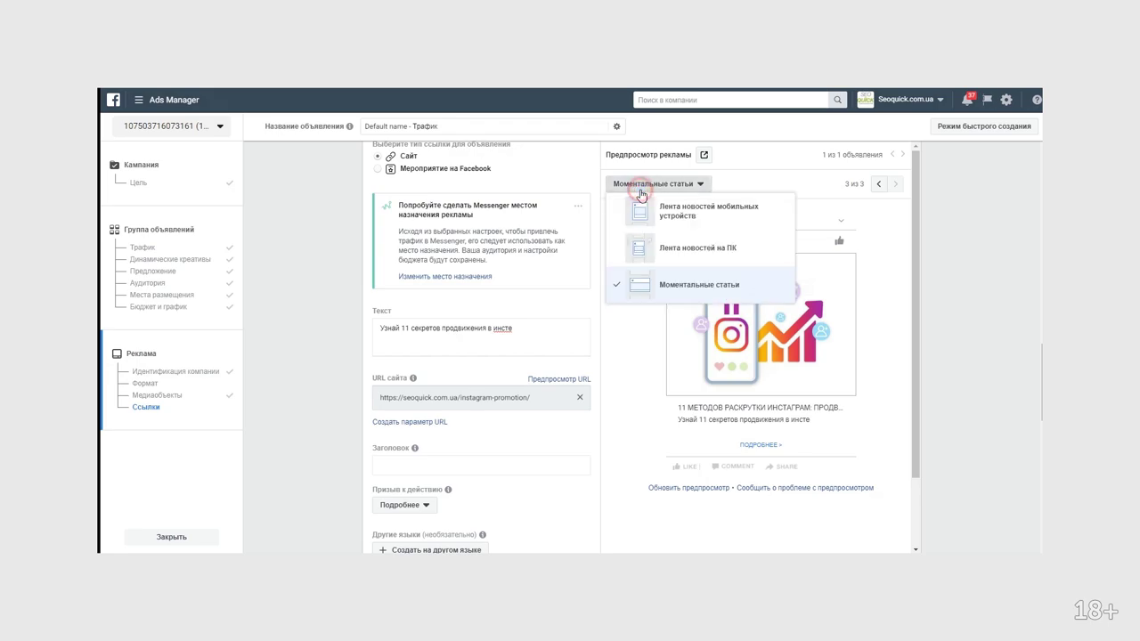
click(694, 215)
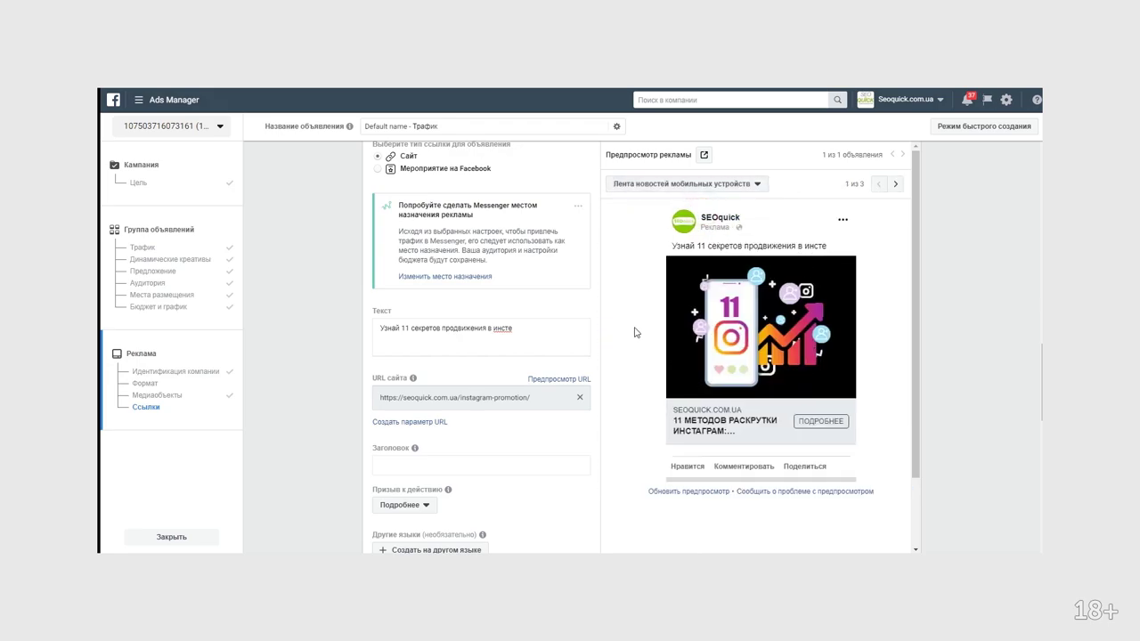
Enter the ad headline "Методы продвижения инстаграм".
scroll(508, 381, down, 1)
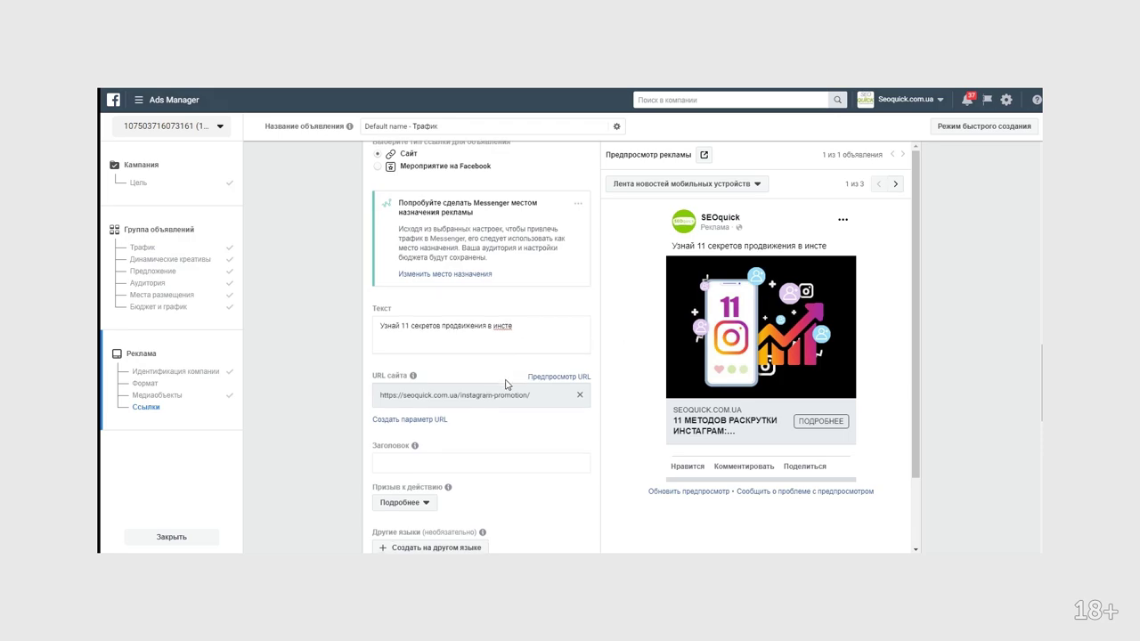
click(477, 408)
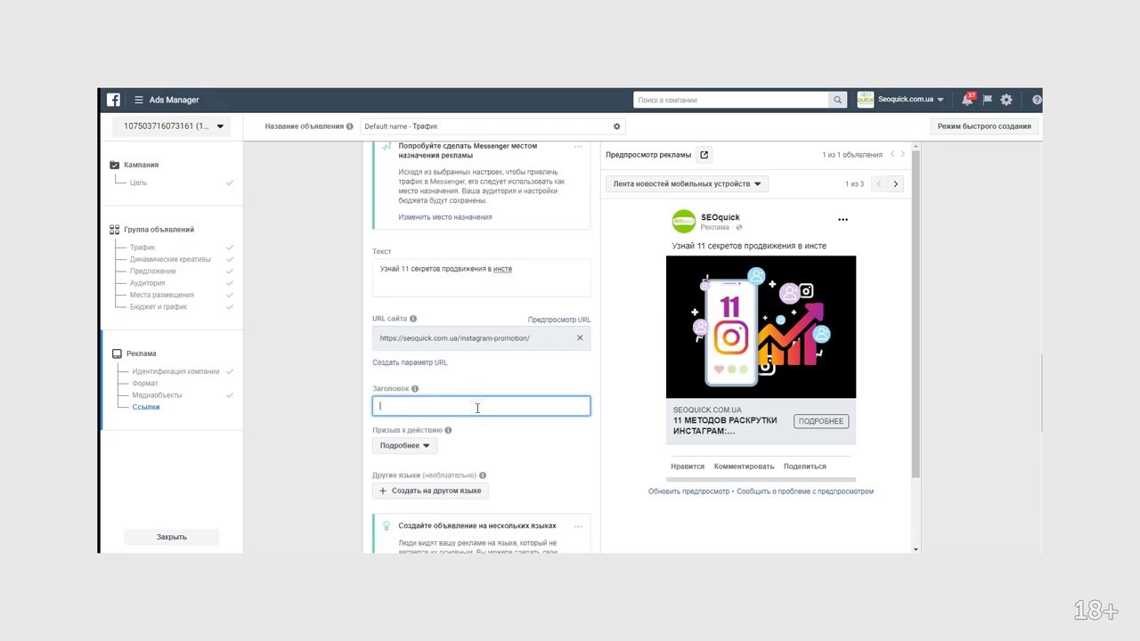
text(Методы продвижения инстаграм)
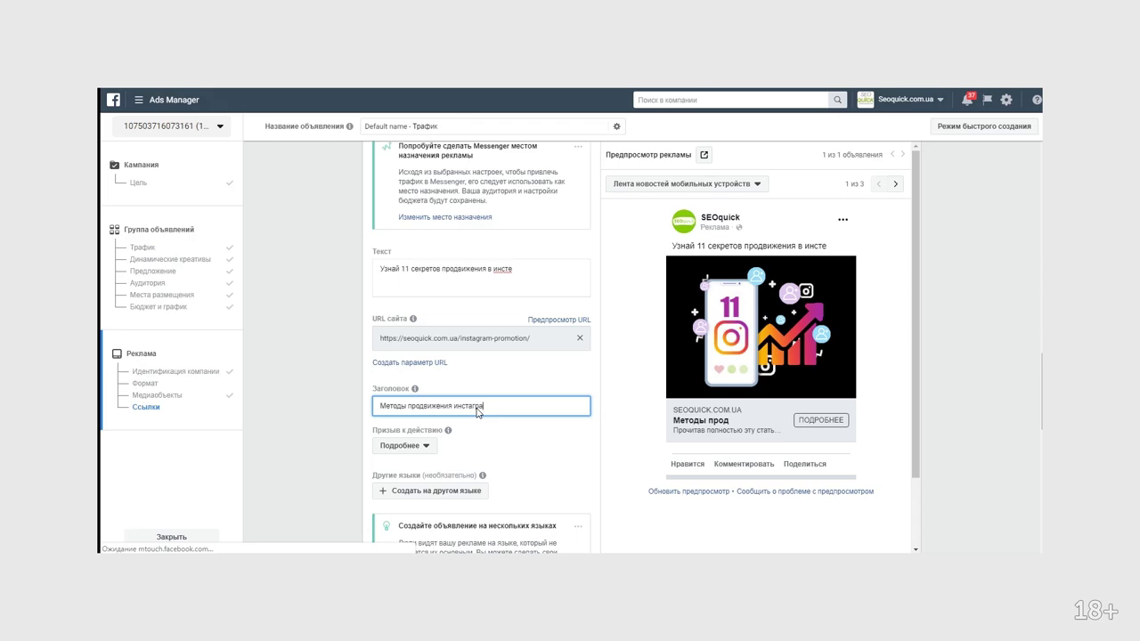
Review the available call-to-action options for the ad and keep Подробнее.
click(419, 448)
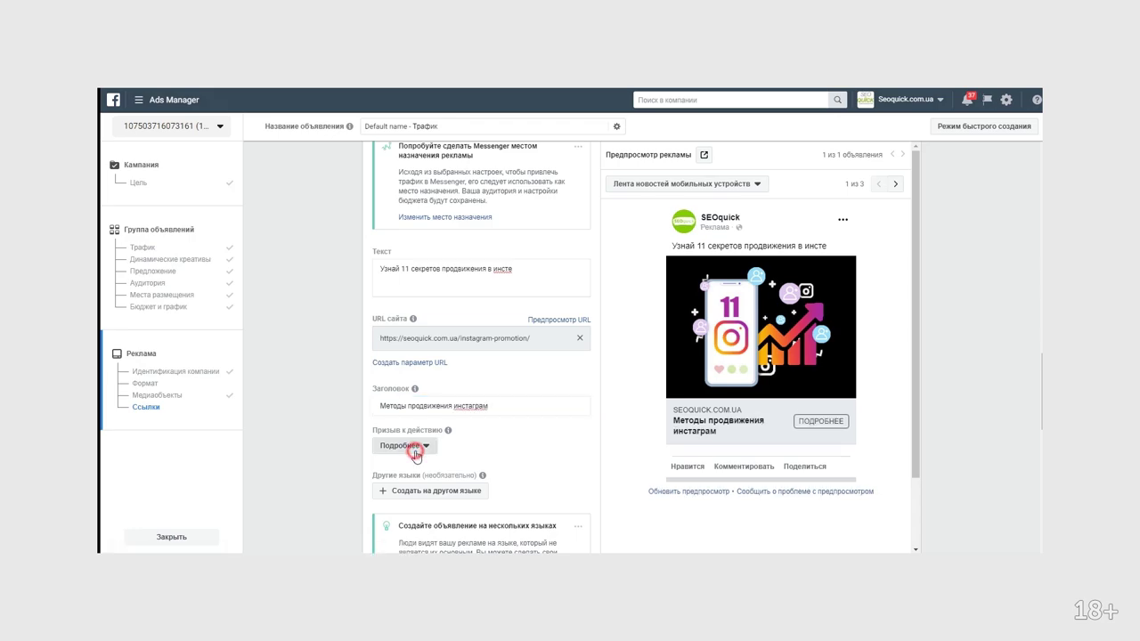
scroll(437, 432, down, 4)
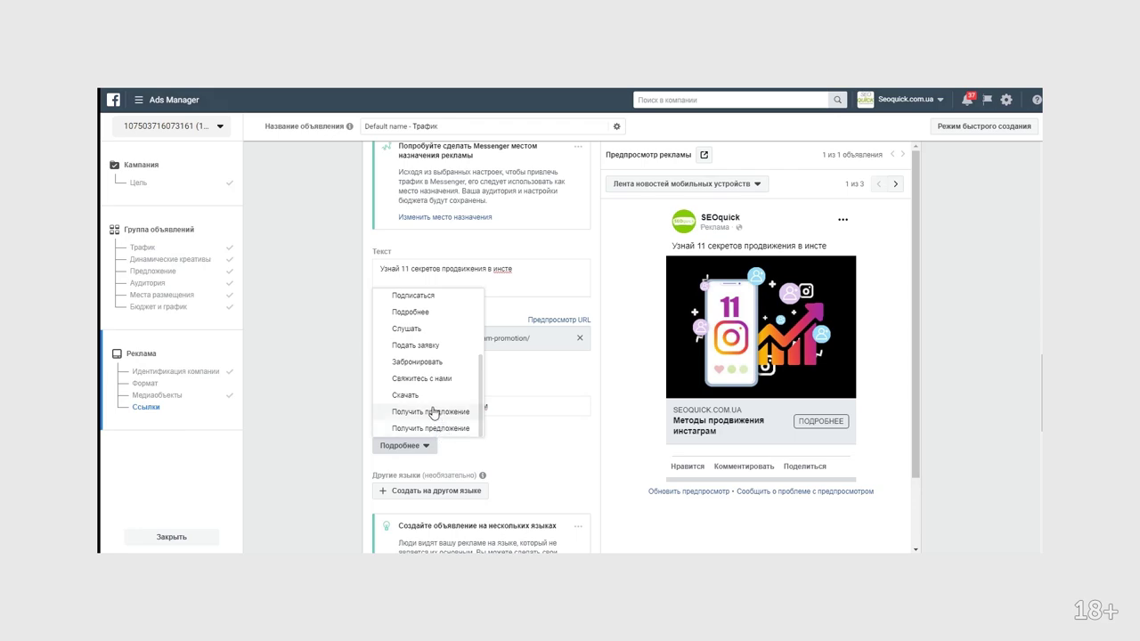
scroll(425, 378, up, 3)
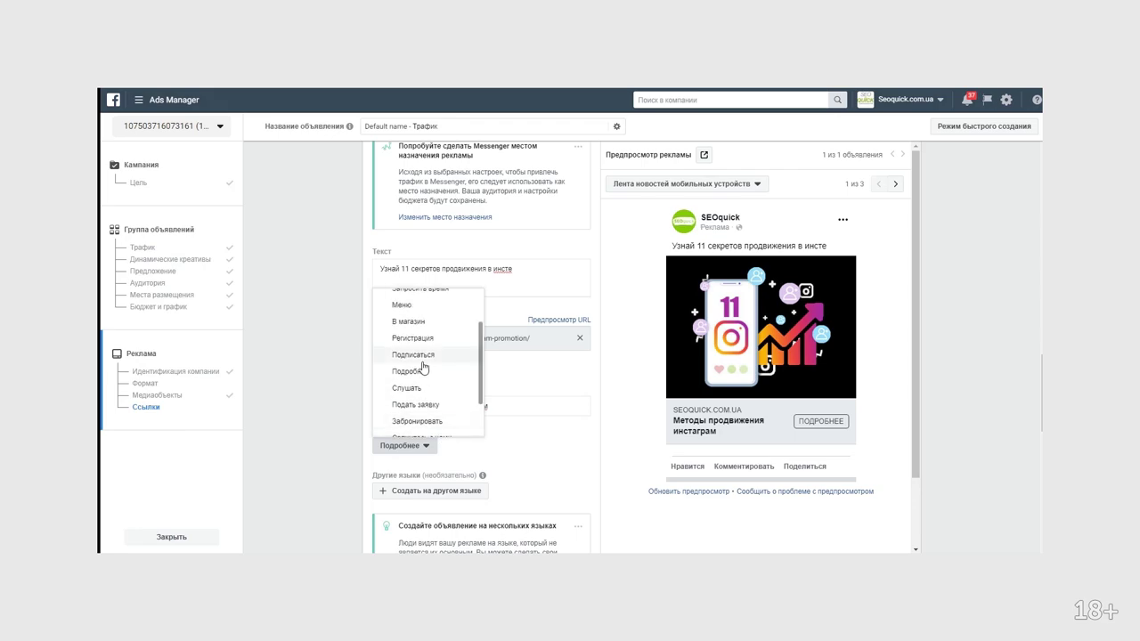
scroll(423, 370, up, 2)
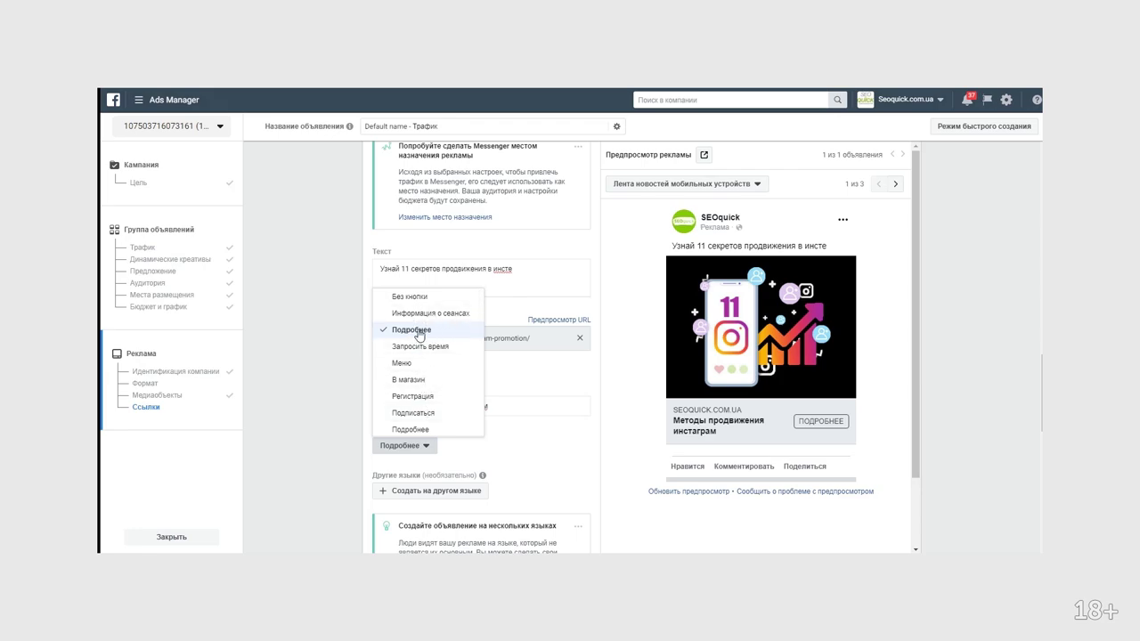
click(520, 443)
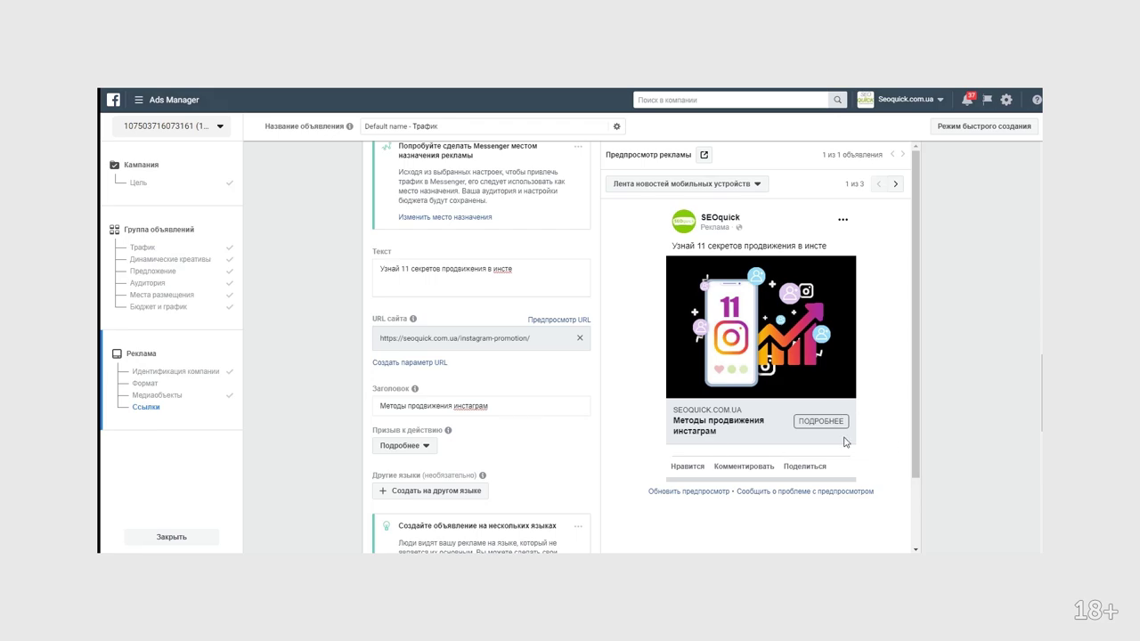
Set the ad's optional display link to seoquick.com.
scroll(544, 436, down, 3)
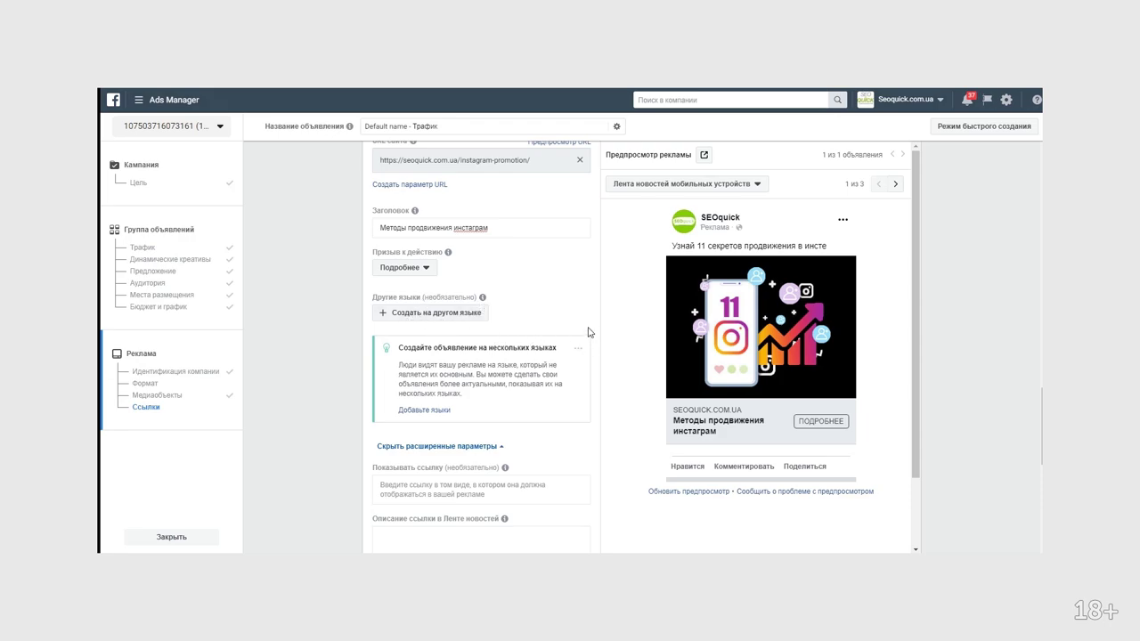
scroll(533, 397, down, 1)
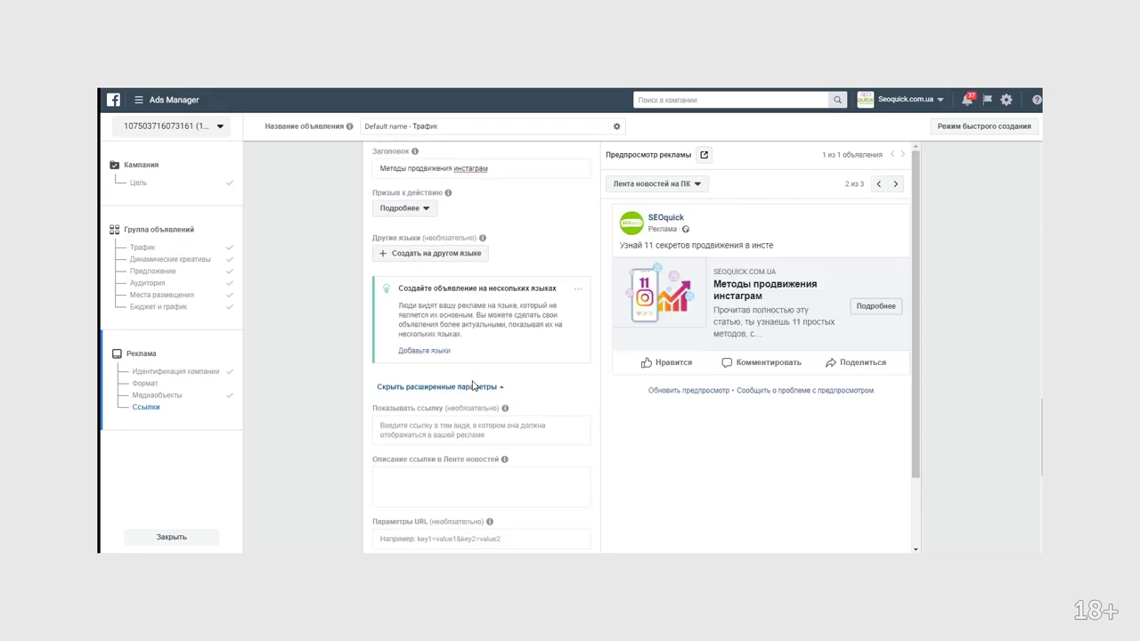
click(412, 431)
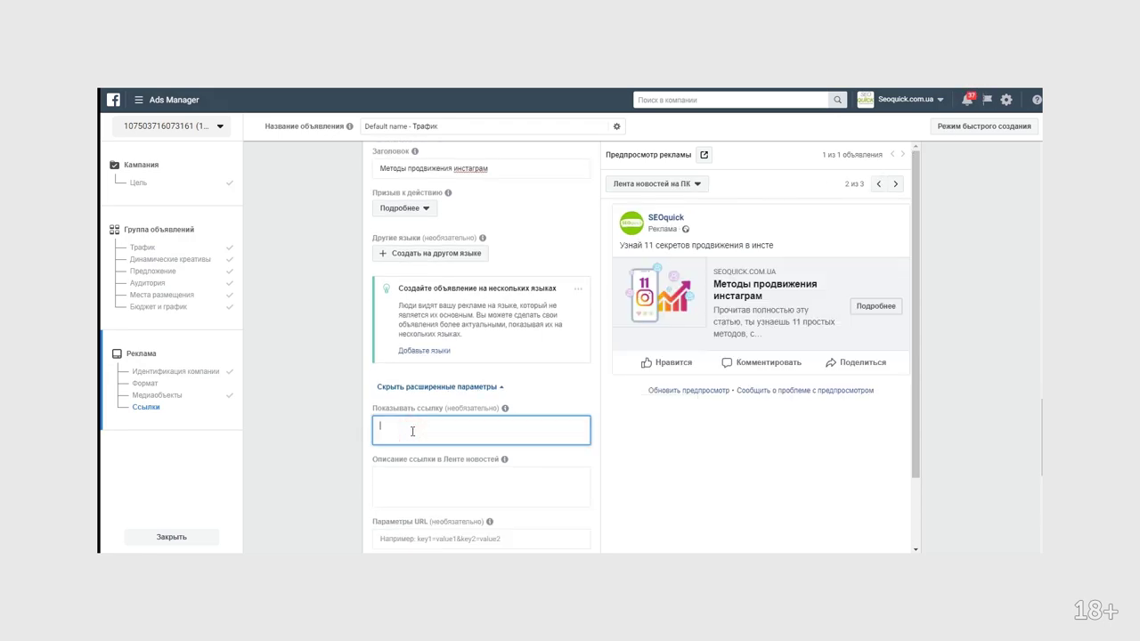
text(seoquick.com)
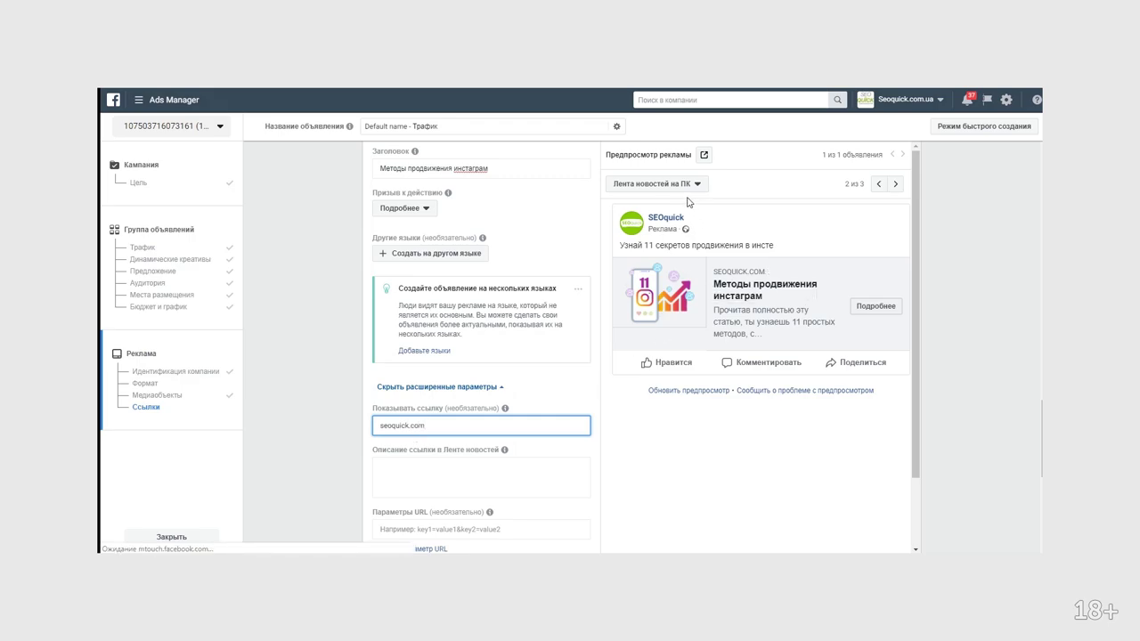
Check the updated ad in the Моментальные статьи, Лента новостей мобильных устройств and Лента новостей на ПК previews.
click(684, 184)
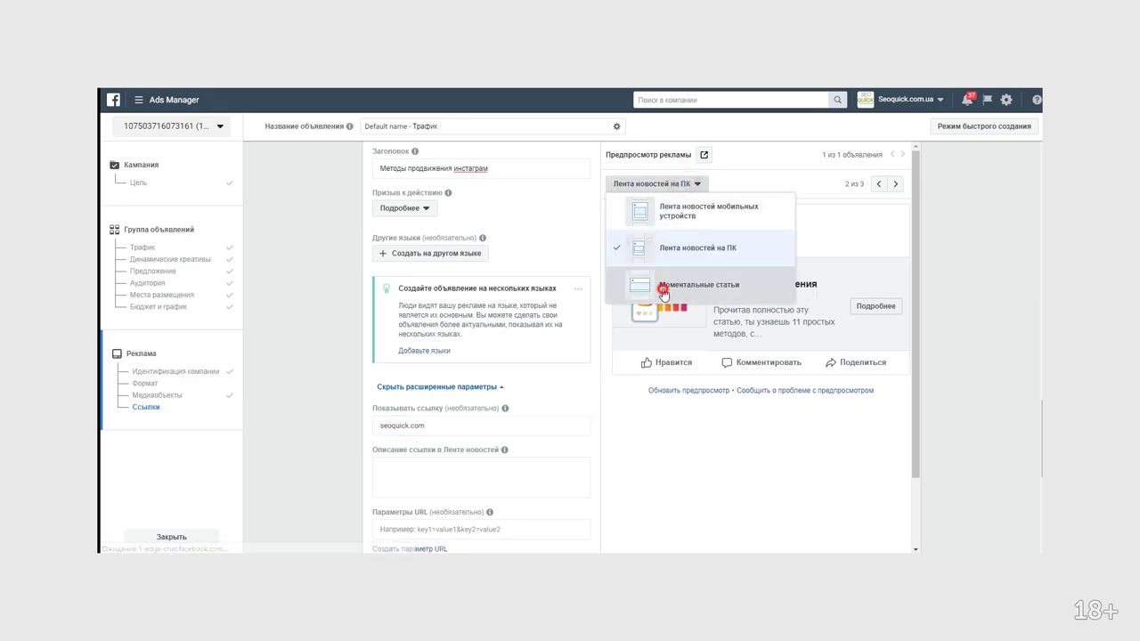
click(663, 283)
click(683, 184)
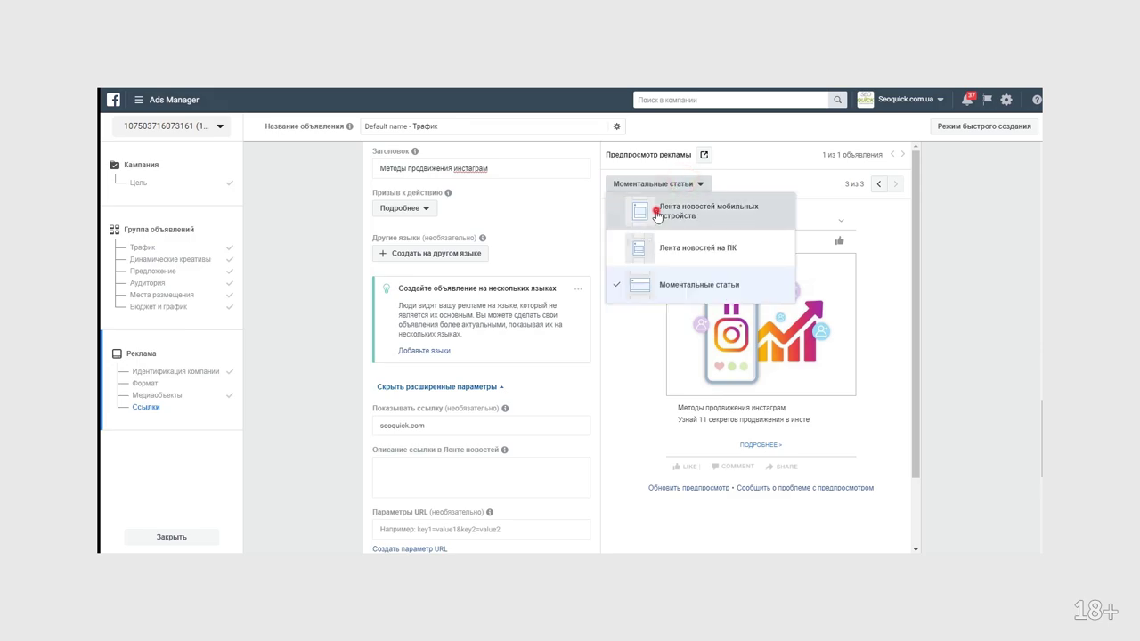
click(659, 211)
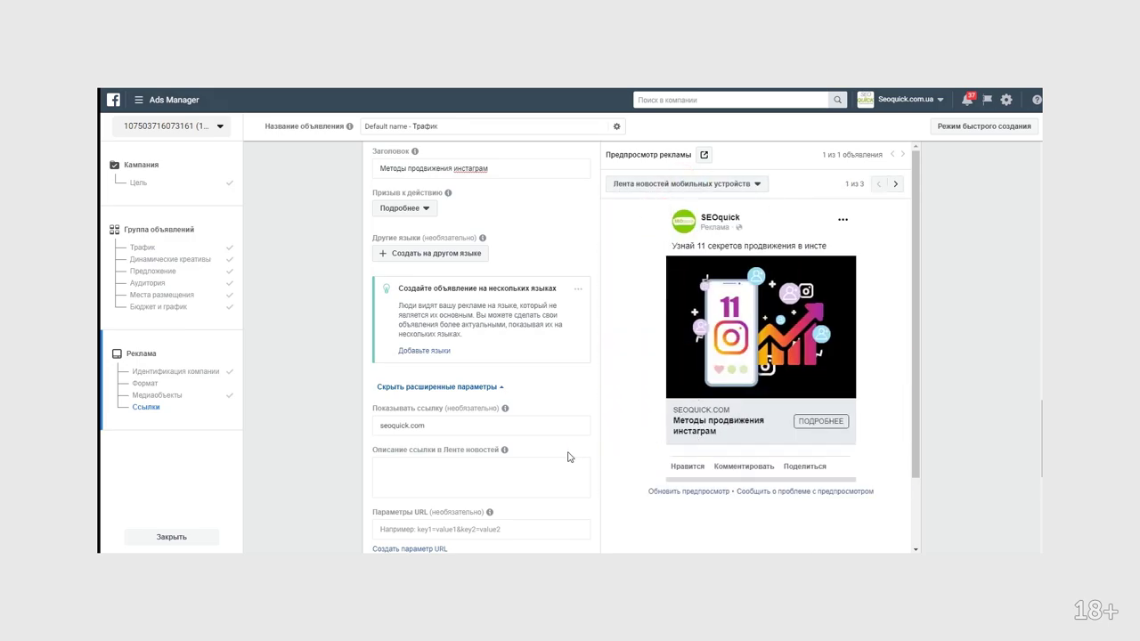
click(652, 183)
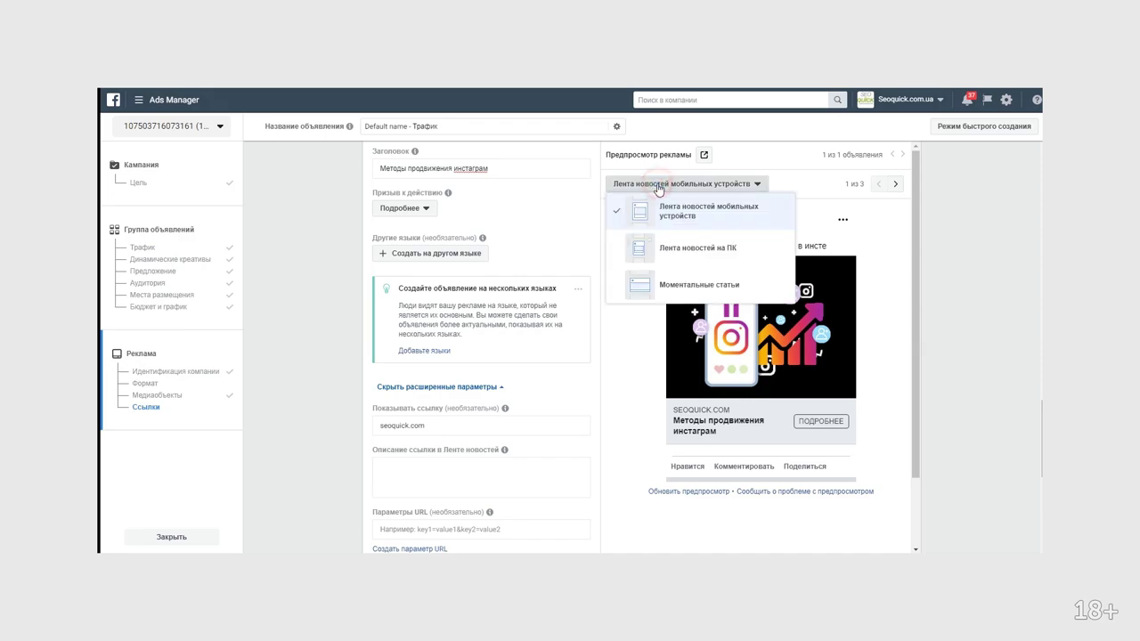
click(657, 257)
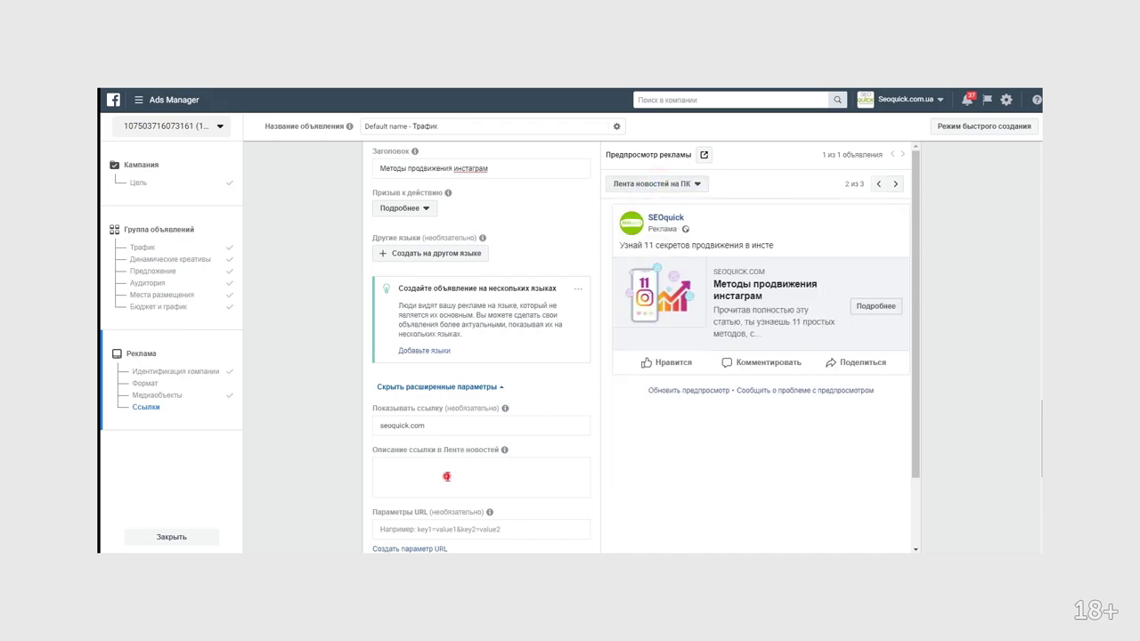
Paste the News Feed link description "Прочитав полностью эту статью, ты узнаешь 11 простых методов, с помощью которых у тебя будет очень-очень много активных подписчиков.".
right_click(446, 477)
click(494, 367)
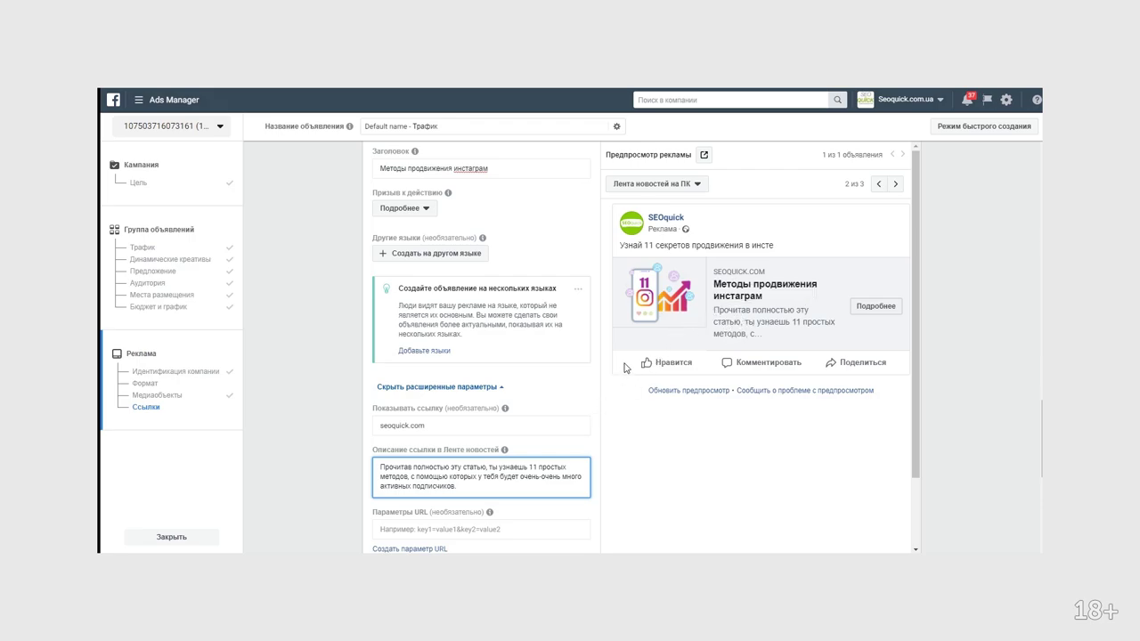
Confirm the finished ad and submit the campaign for publication.
scroll(634, 352, down, 1)
scroll(567, 458, down, 5)
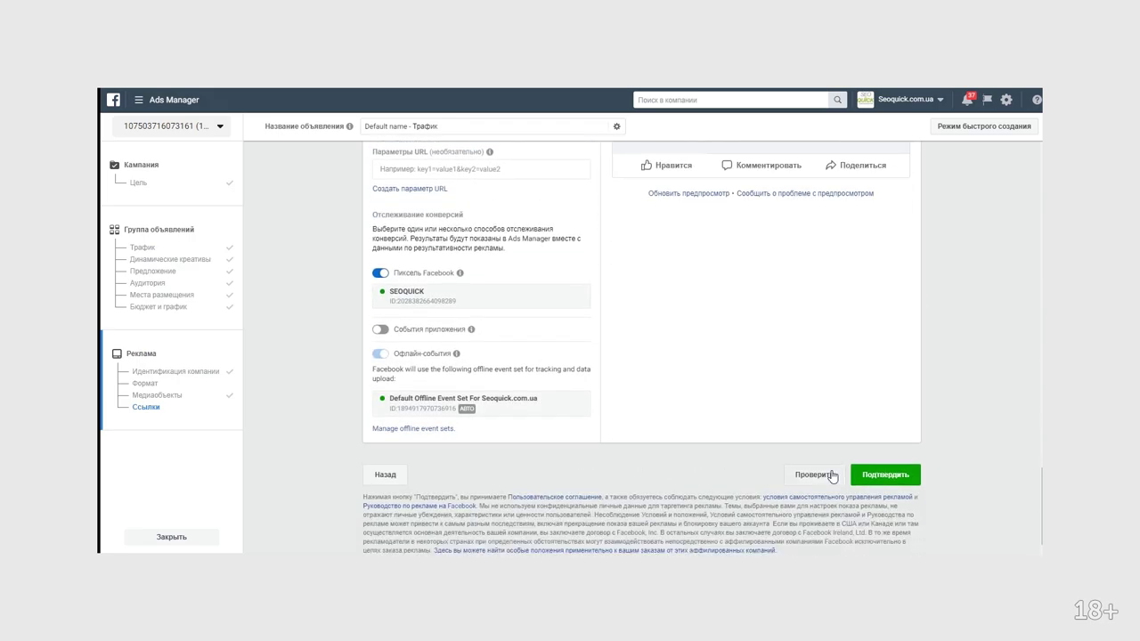
click(897, 481)
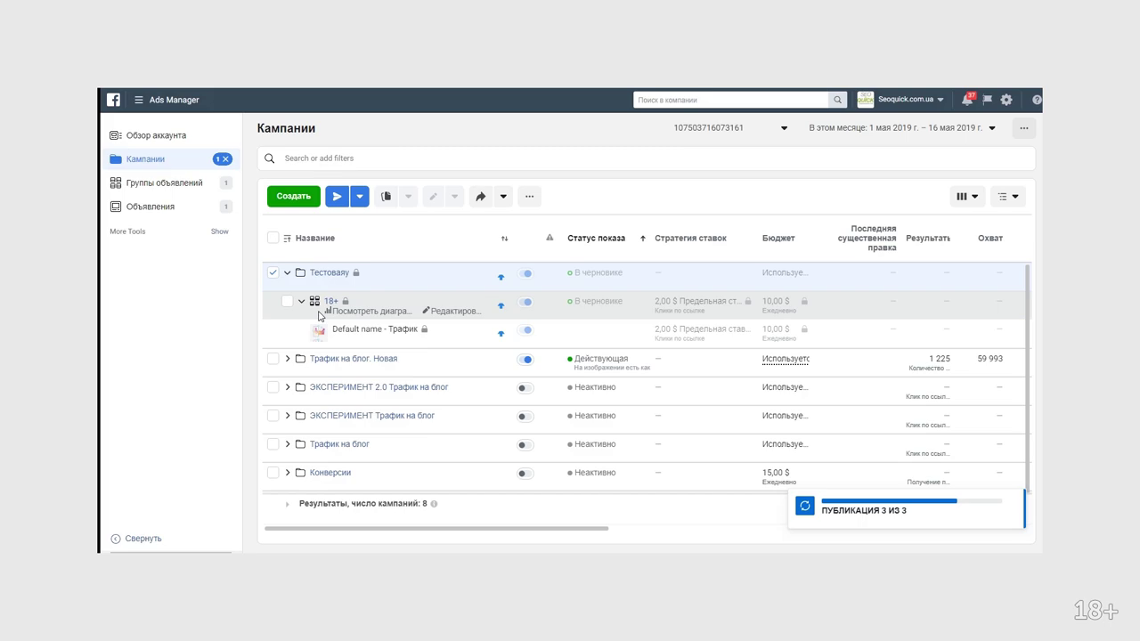
Look through the published campaign's ad groups and ads to check their delivery status.
click(178, 183)
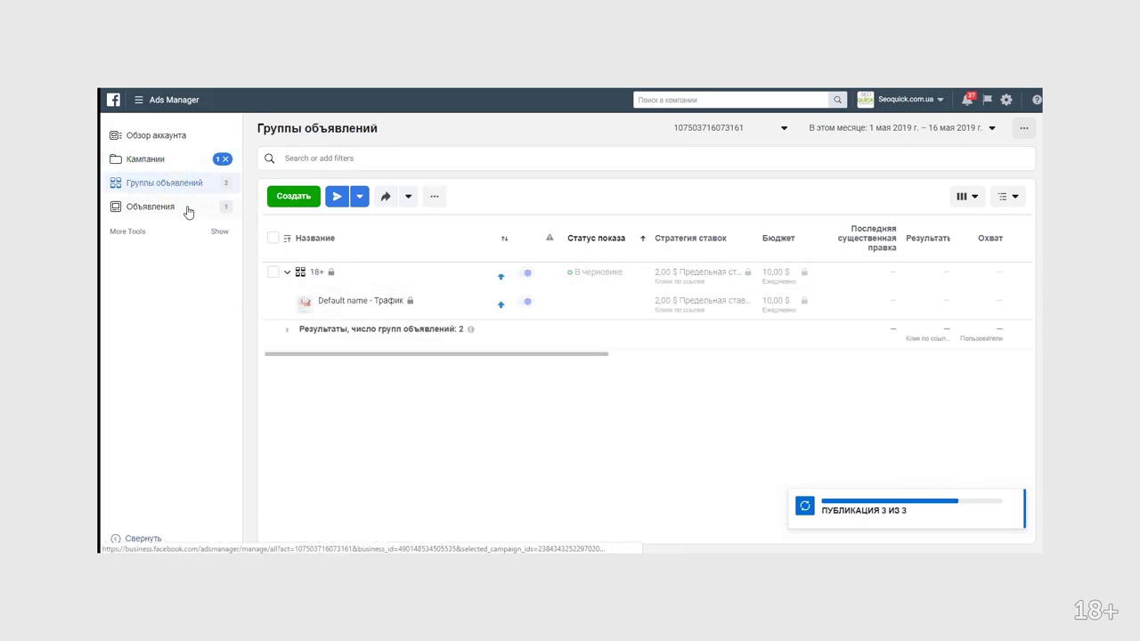
click(272, 274)
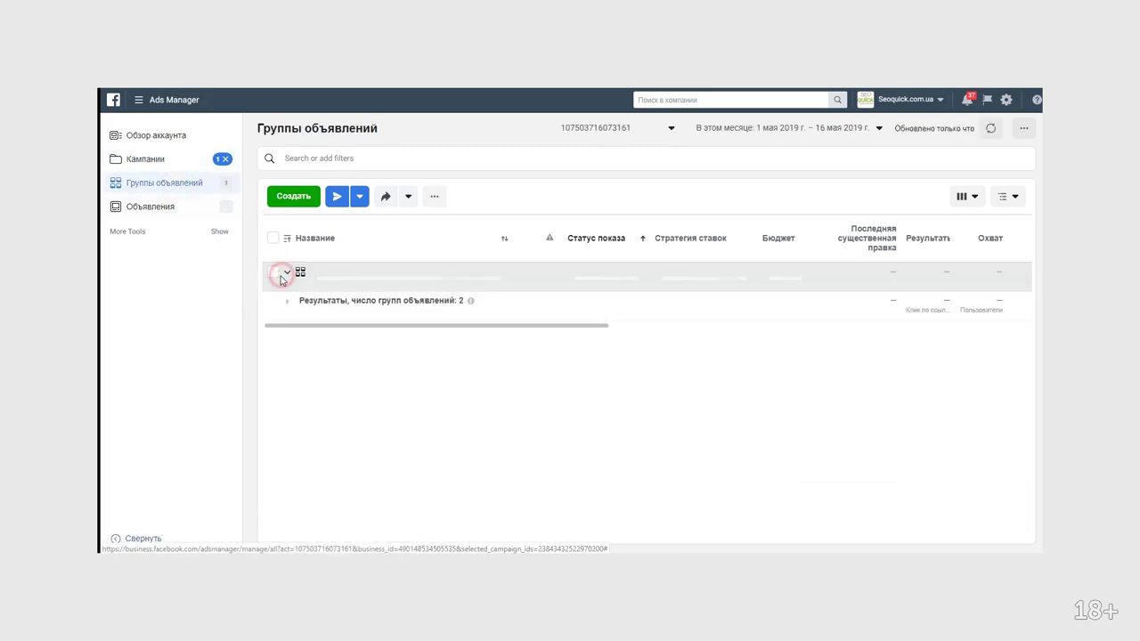
click(182, 203)
click(162, 206)
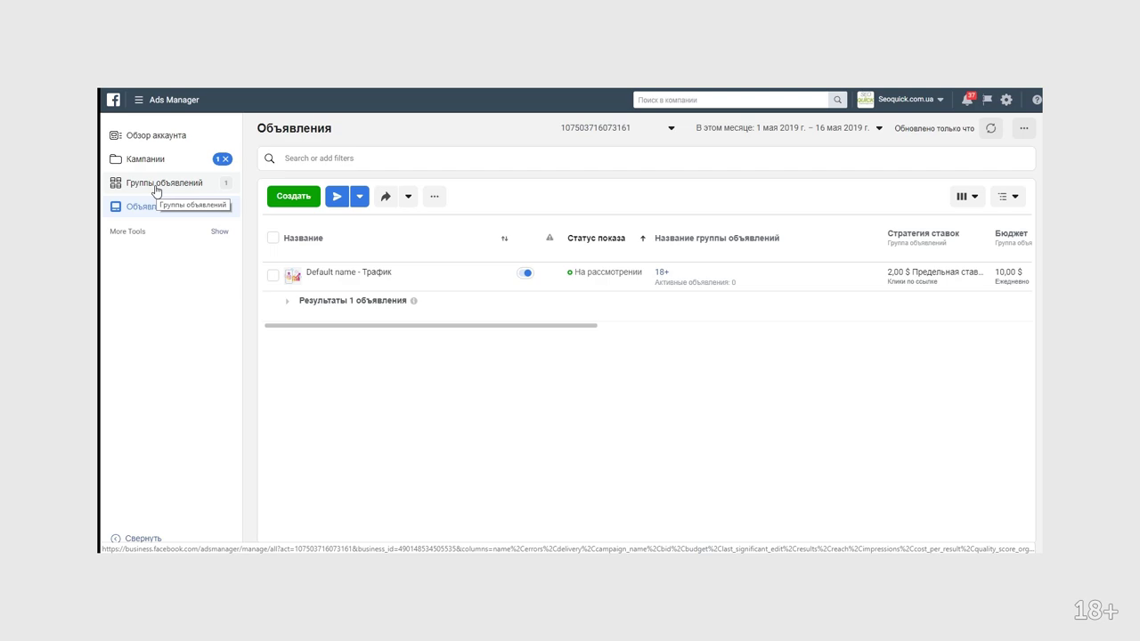
click(156, 187)
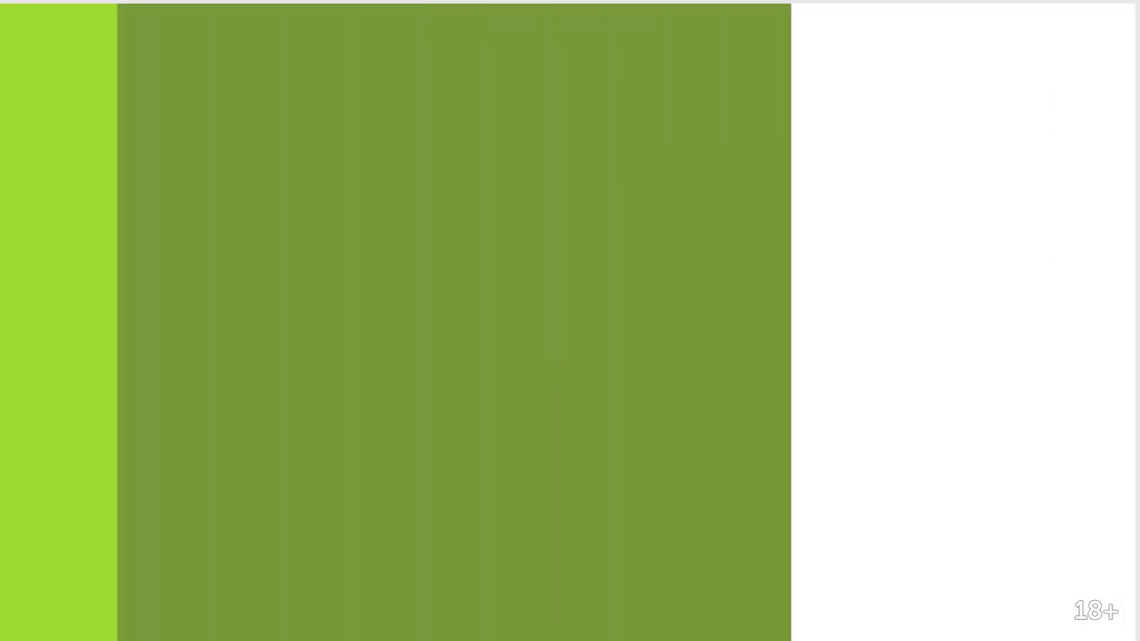